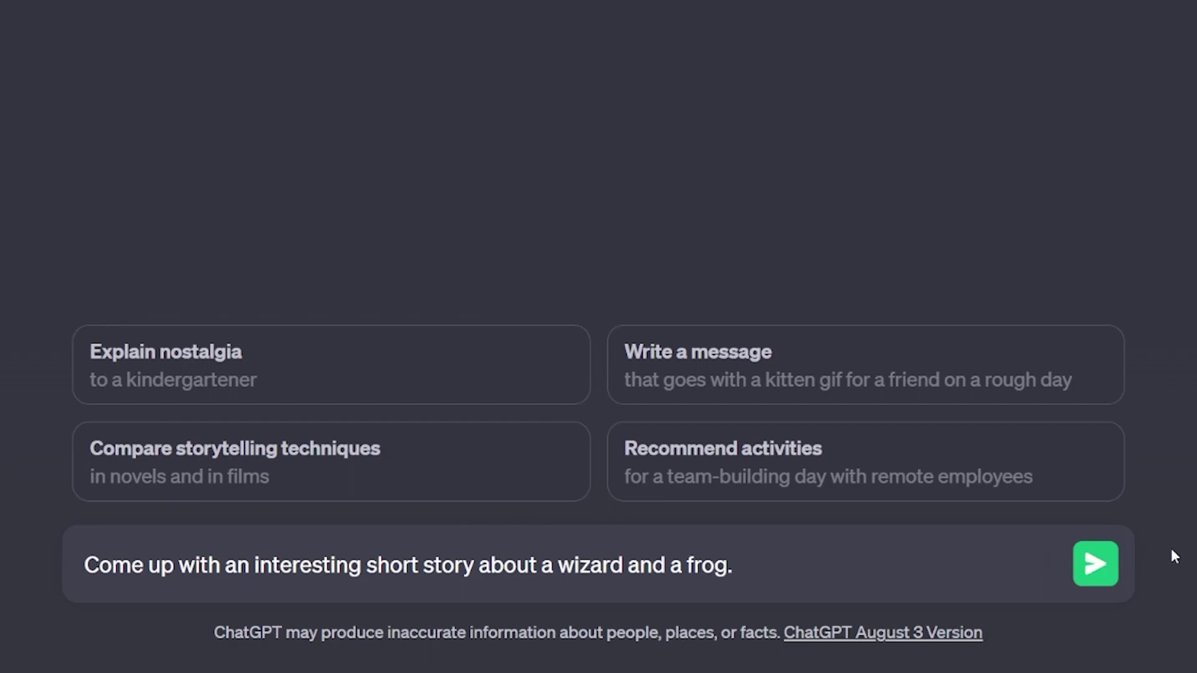
- Send ChatGPT the wizard-and-frog story prompt and read the generated story end to end
{"action": "key", "text": "Return"}
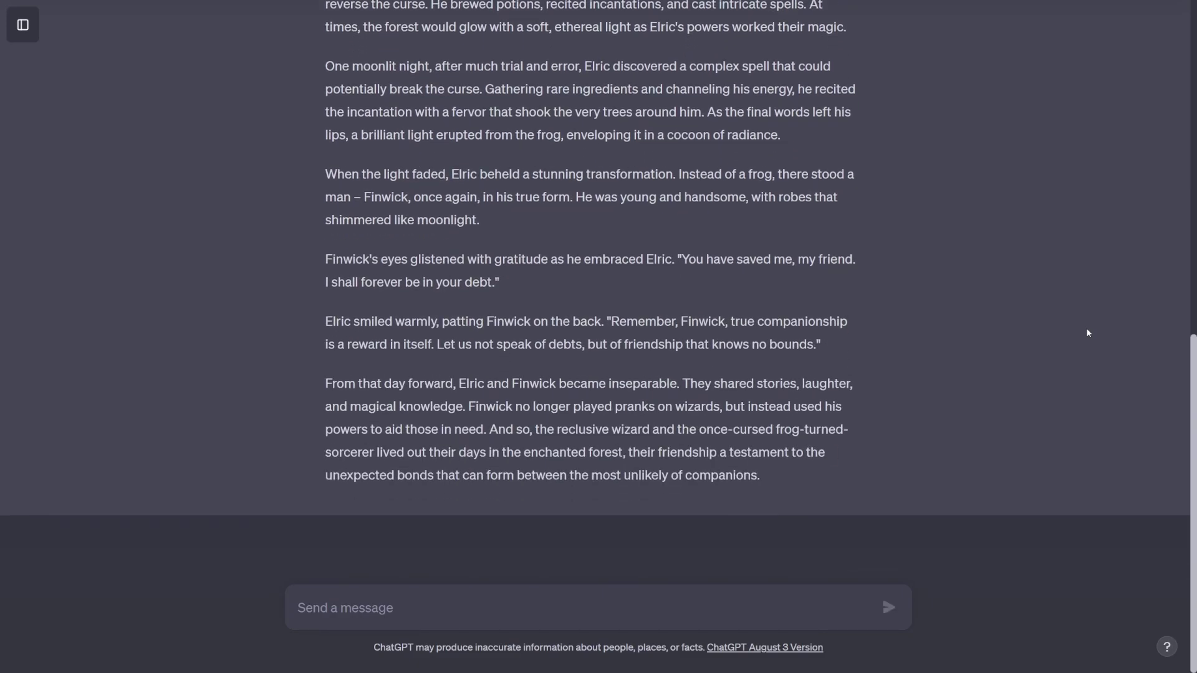
{"action": "scroll", "coordinate": [1091, 347], "scroll_direction": "up", "scroll_amount": 8}
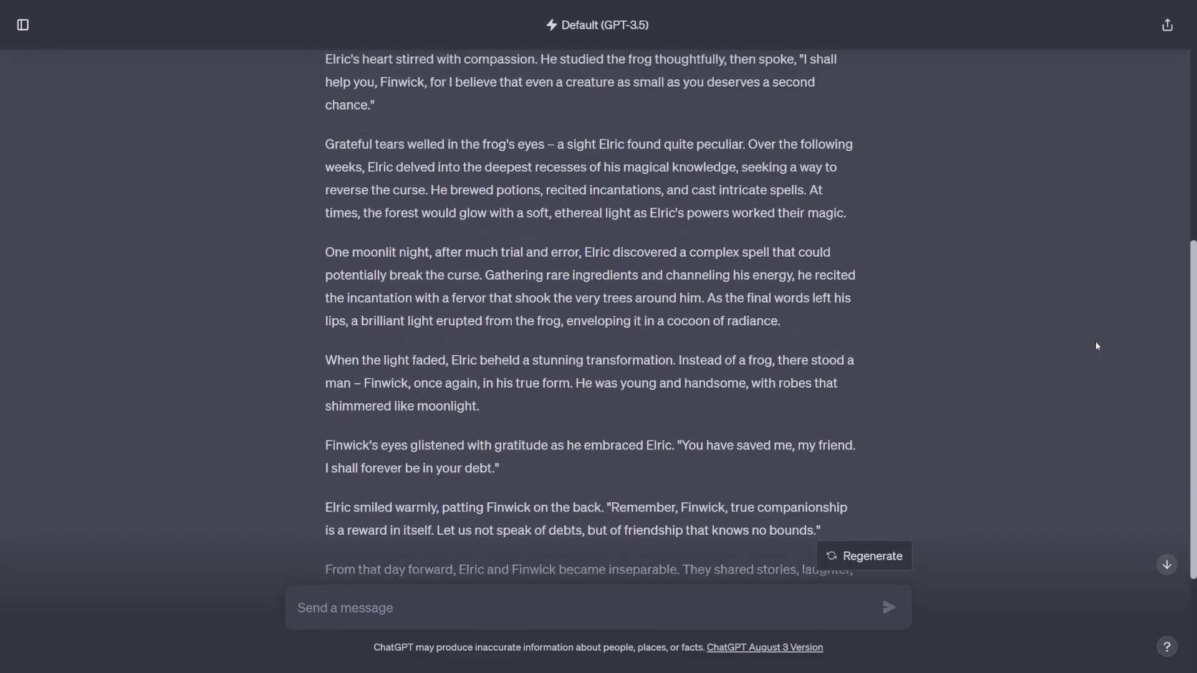
{"action": "scroll", "coordinate": [1100, 351], "scroll_direction": "up", "scroll_amount": 3}
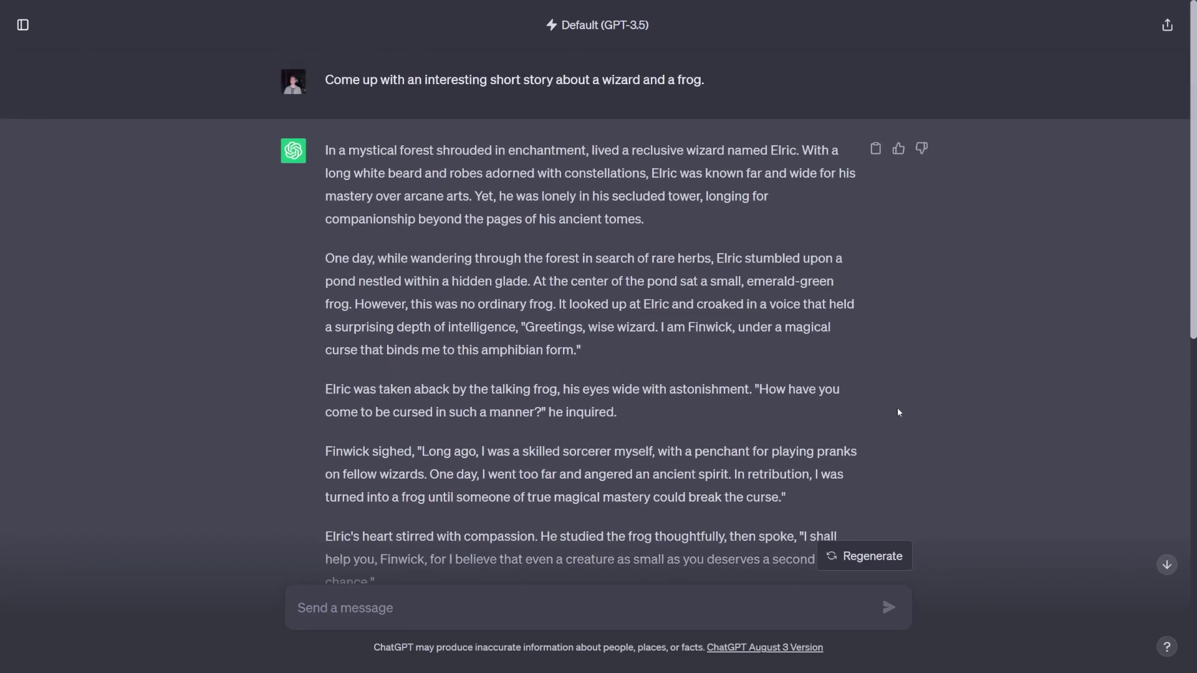
{"action": "scroll", "coordinate": [852, 427], "scroll_direction": "down", "scroll_amount": 5}
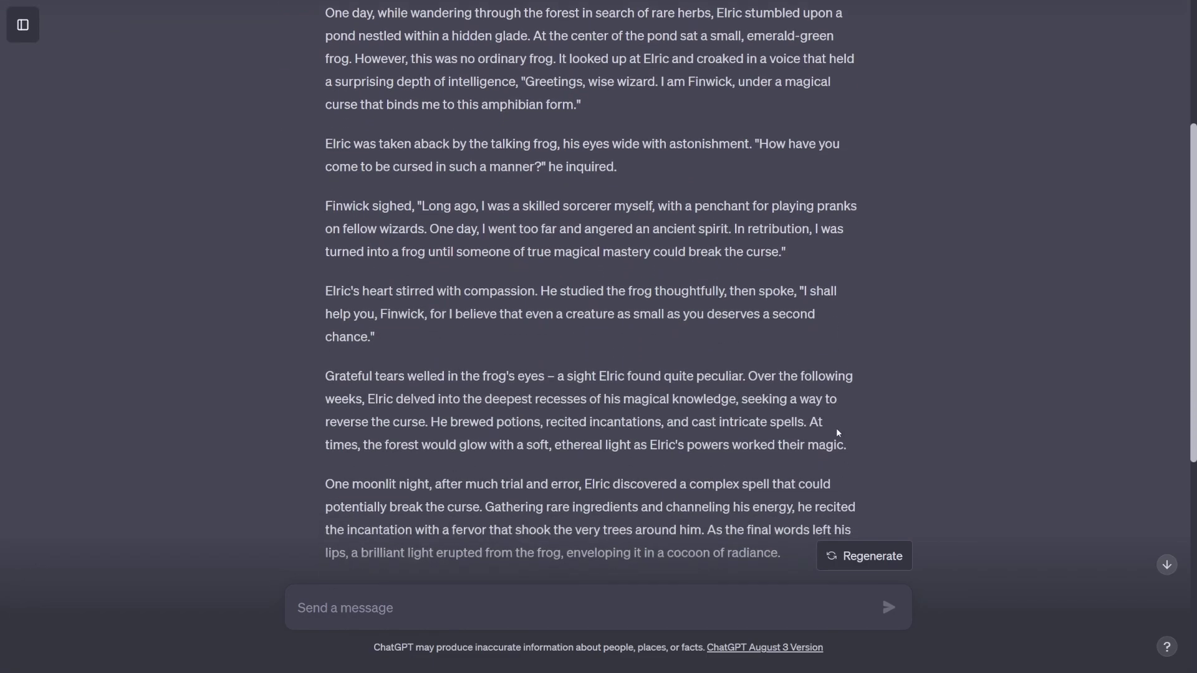
{"action": "scroll", "coordinate": [838, 435], "scroll_direction": "down", "scroll_amount": 4}
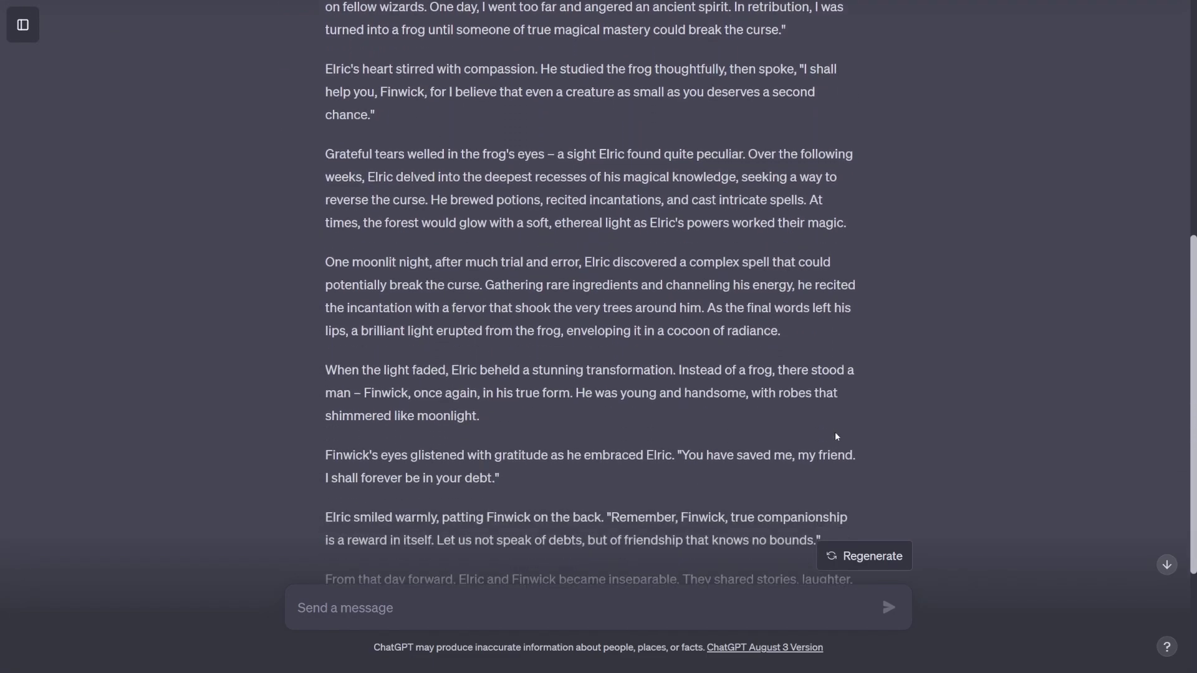
{"action": "scroll", "coordinate": [836, 438], "scroll_direction": "down", "scroll_amount": 3}
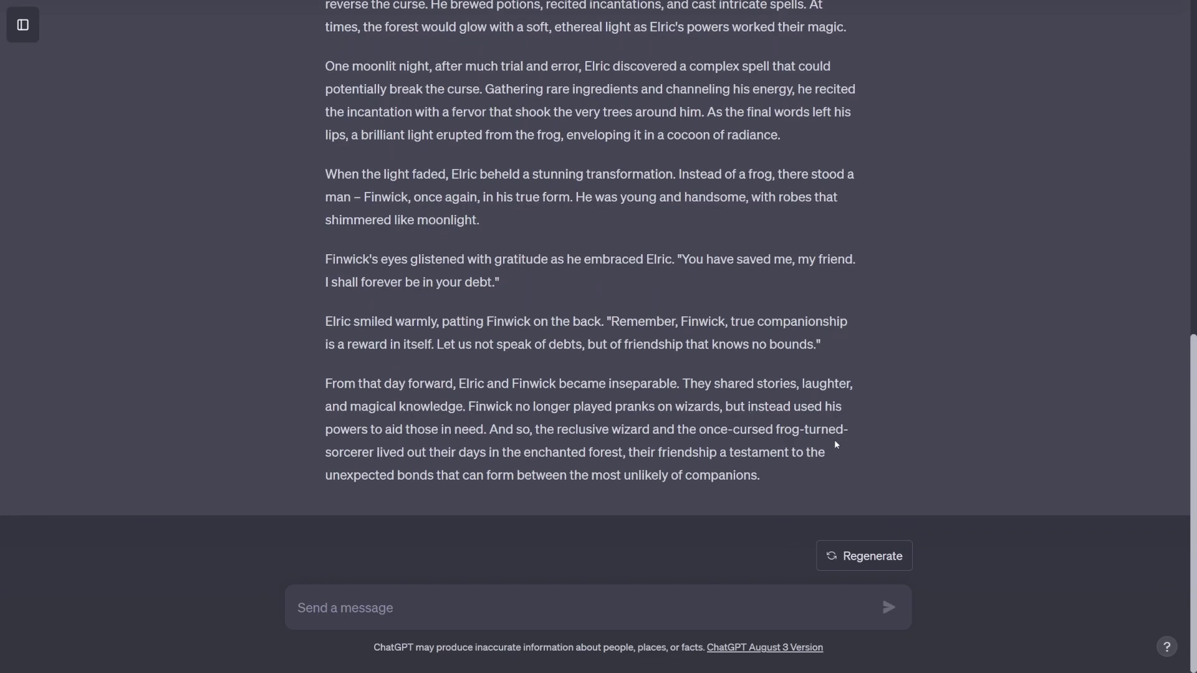
{"action": "scroll", "coordinate": [904, 471], "scroll_direction": "up", "scroll_amount": 7}
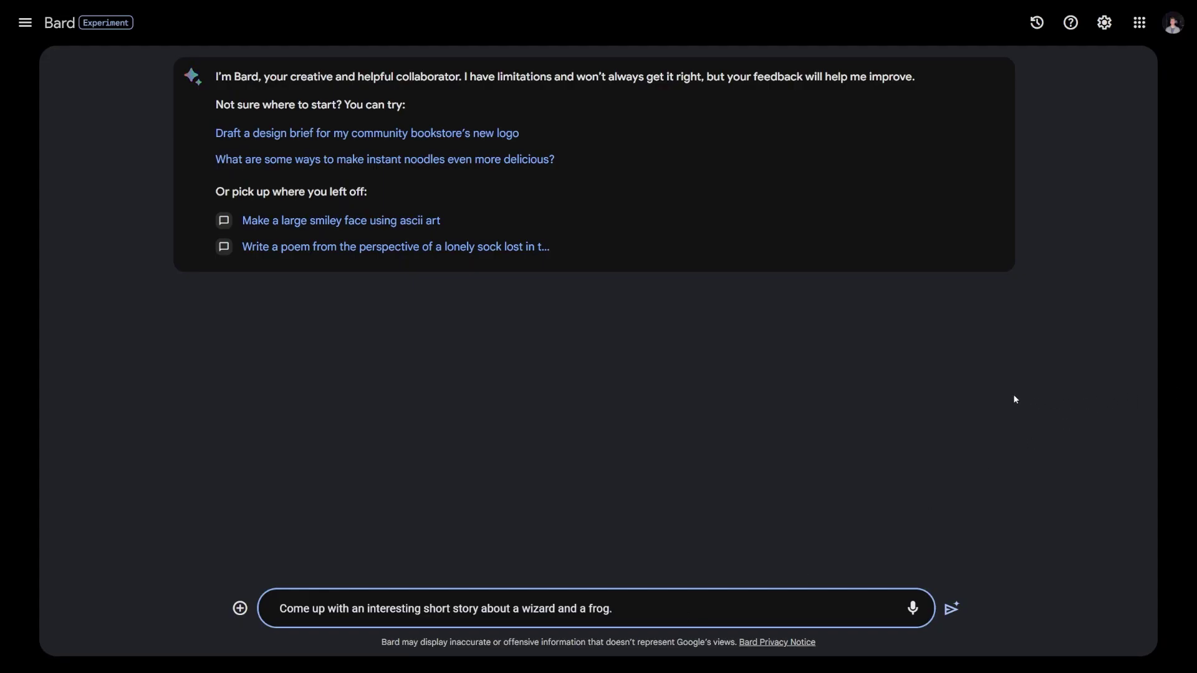
- Submit the wizard-and-frog story prompt to Bard and read its frog-into-prince story
{"action": "key", "text": "Return"}
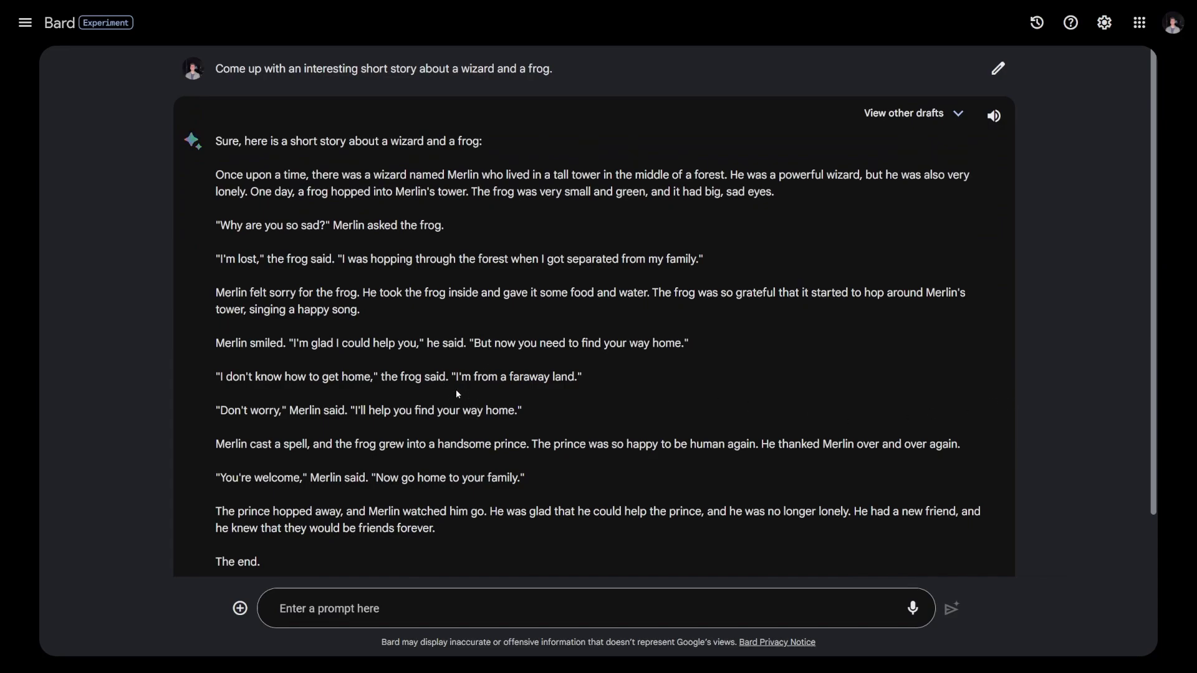
{"action": "scroll", "coordinate": [366, 317], "scroll_direction": "down", "scroll_amount": 1}
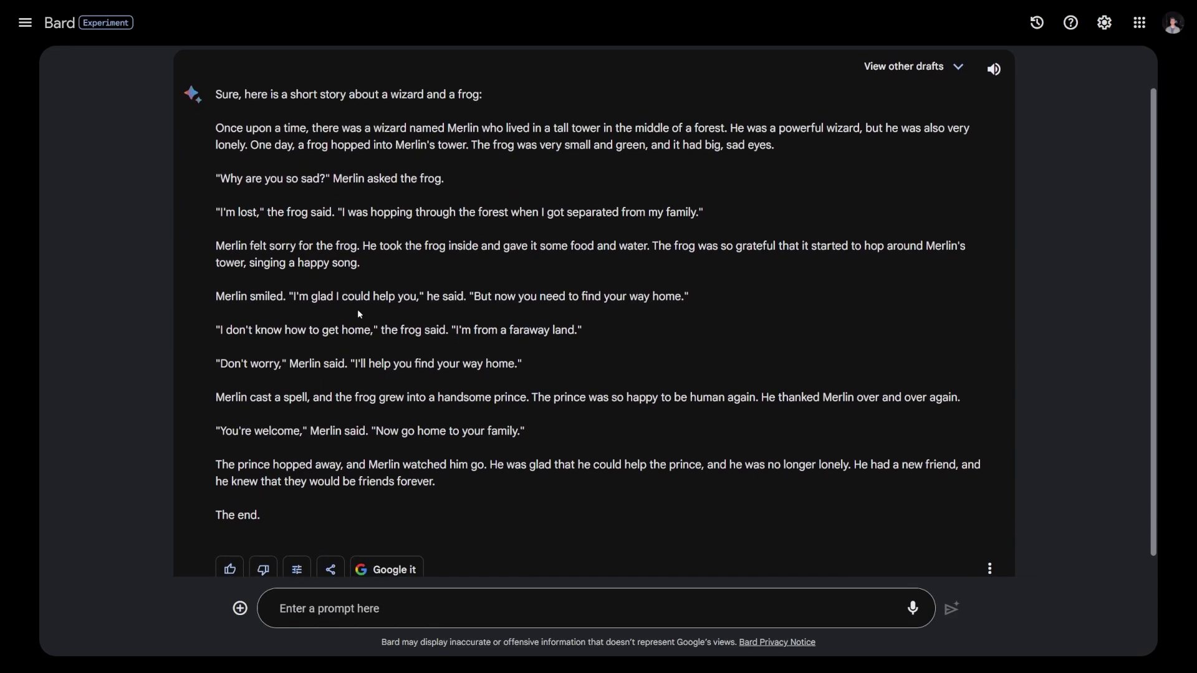
{"action": "scroll", "coordinate": [746, 320], "scroll_direction": "down", "scroll_amount": 1}
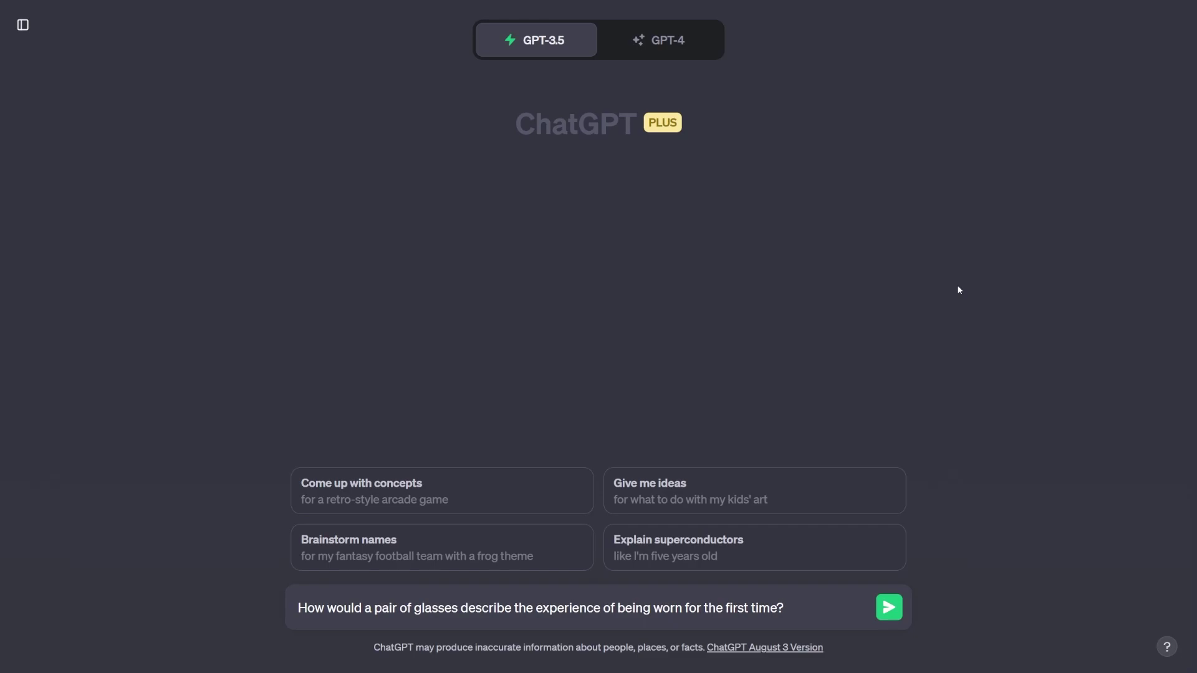
- Send ChatGPT the glasses question and read its full first-person reply
{"action": "key", "text": "Return"}
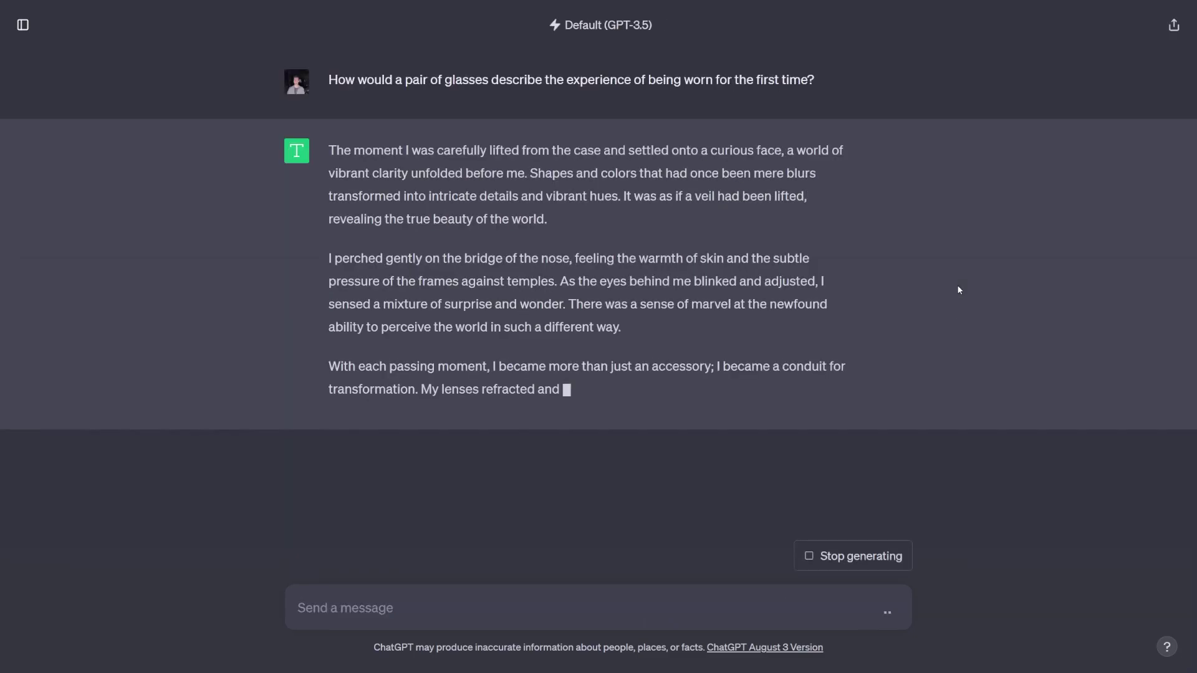
{"action": "scroll", "coordinate": [985, 268], "scroll_direction": "up", "scroll_amount": 2}
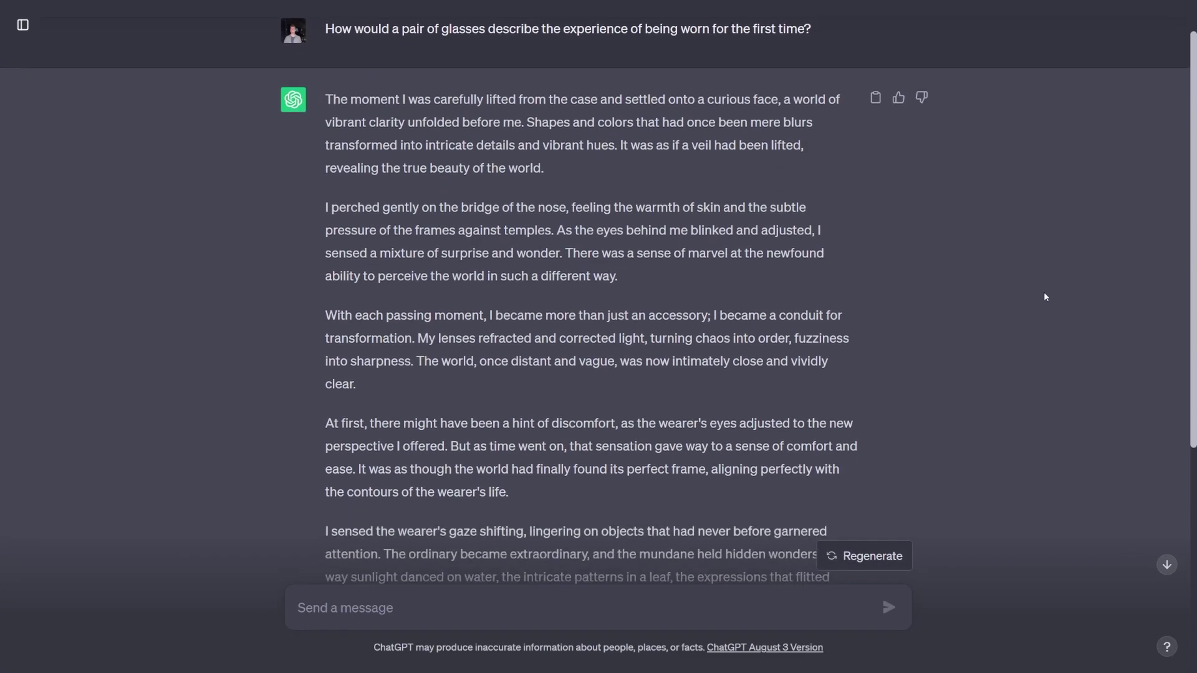
{"action": "scroll", "coordinate": [1043, 292], "scroll_direction": "down", "scroll_amount": 1}
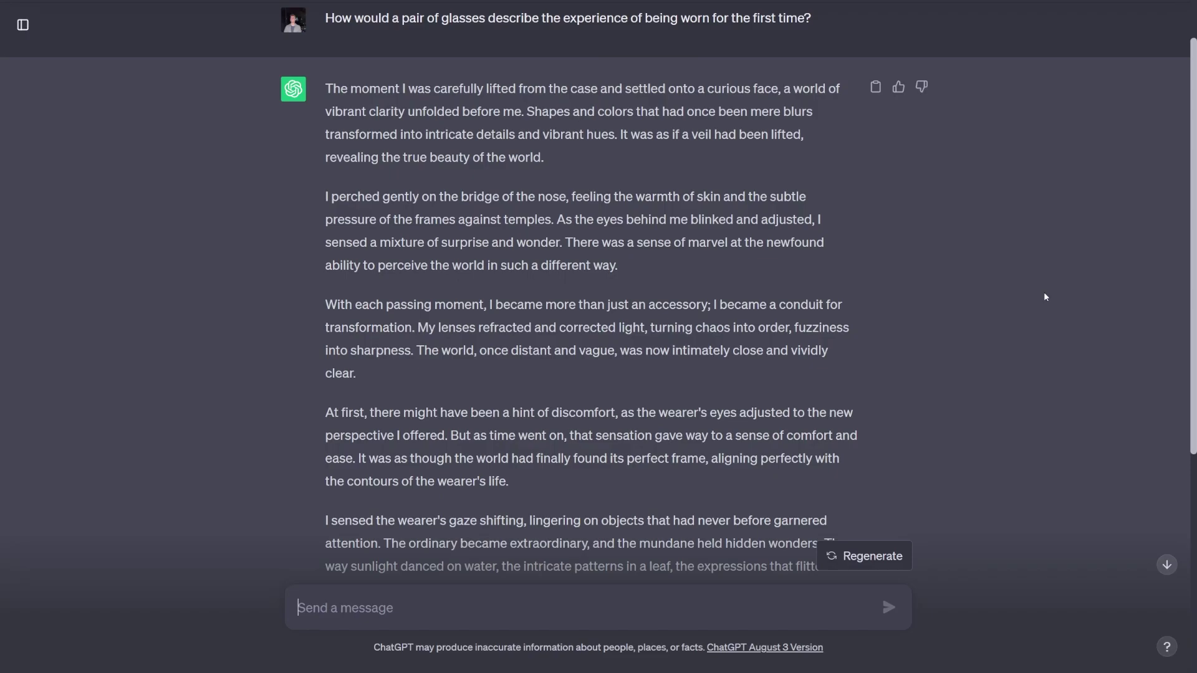
{"action": "scroll", "coordinate": [1045, 297], "scroll_direction": "down", "scroll_amount": 1}
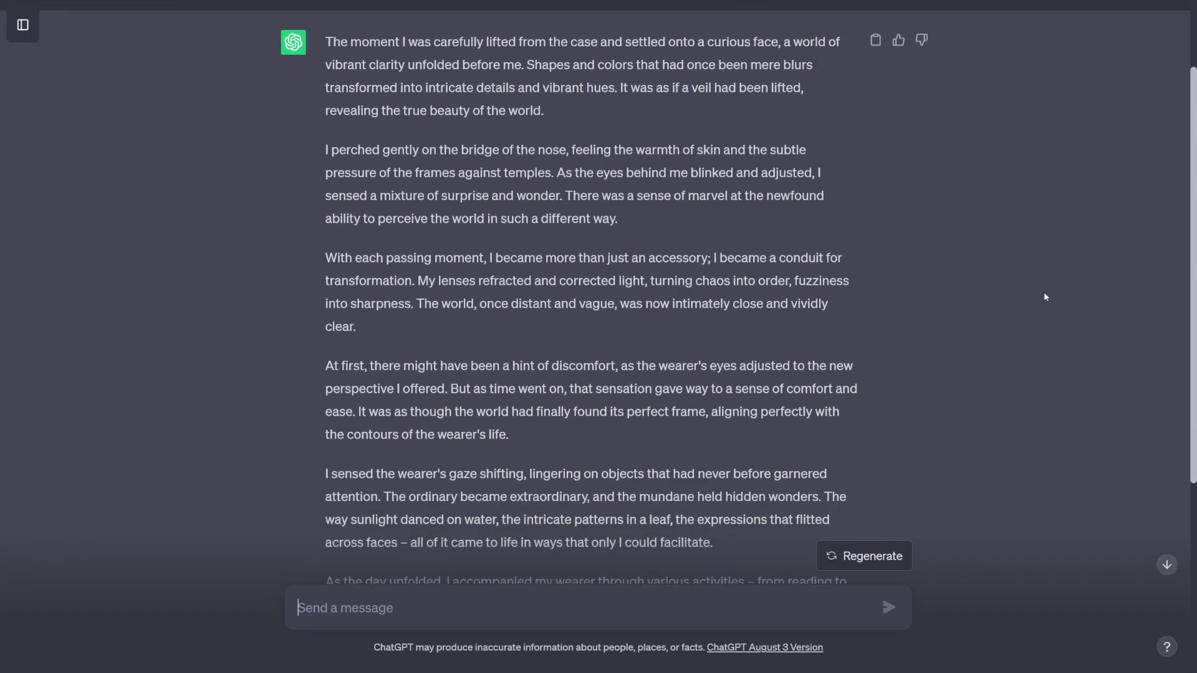
{"action": "scroll", "coordinate": [1045, 297], "scroll_direction": "down", "scroll_amount": 1}
{"action": "scroll", "coordinate": [1045, 299], "scroll_direction": "down", "scroll_amount": 3}
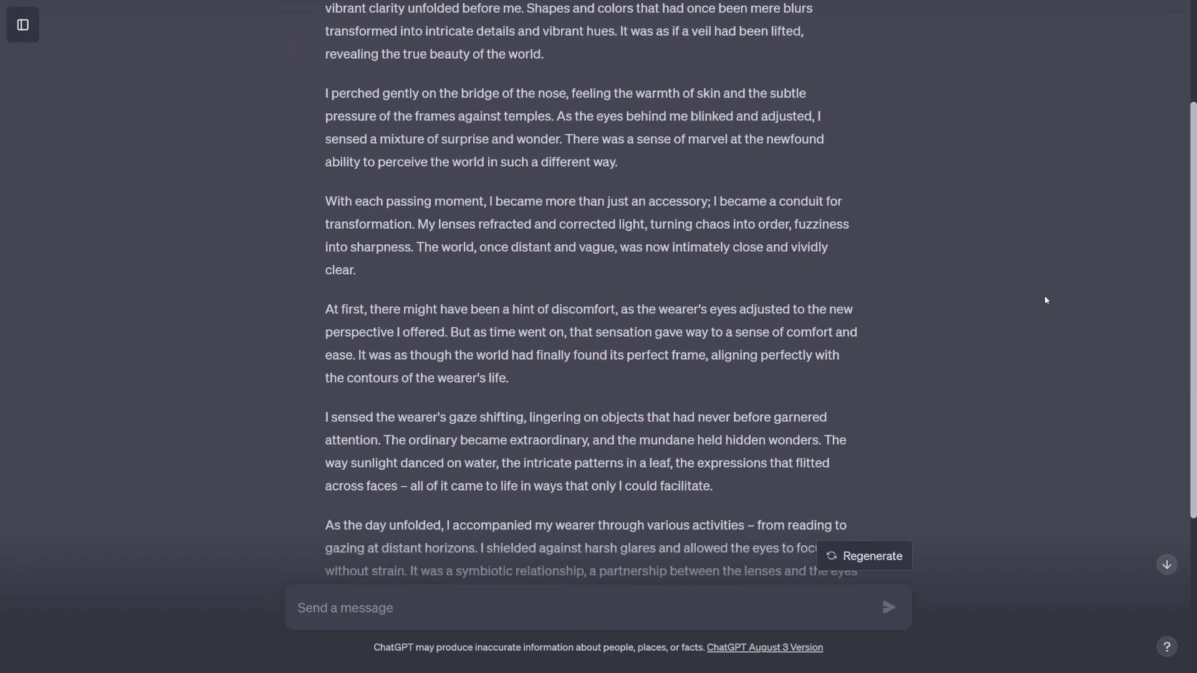
{"action": "scroll", "coordinate": [1046, 303], "scroll_direction": "down", "scroll_amount": 2}
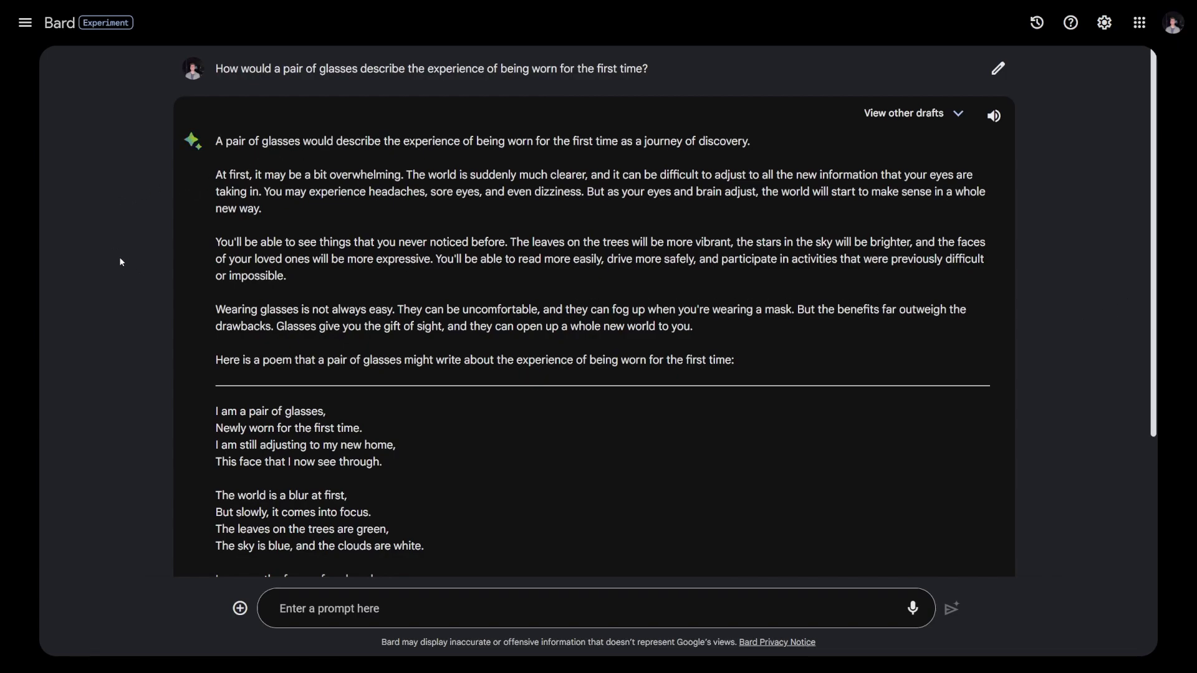
- Read through Bard's glasses answer, including the journey of discovery and the poem
{"action": "scroll", "coordinate": [121, 263], "scroll_direction": "down", "scroll_amount": 1}
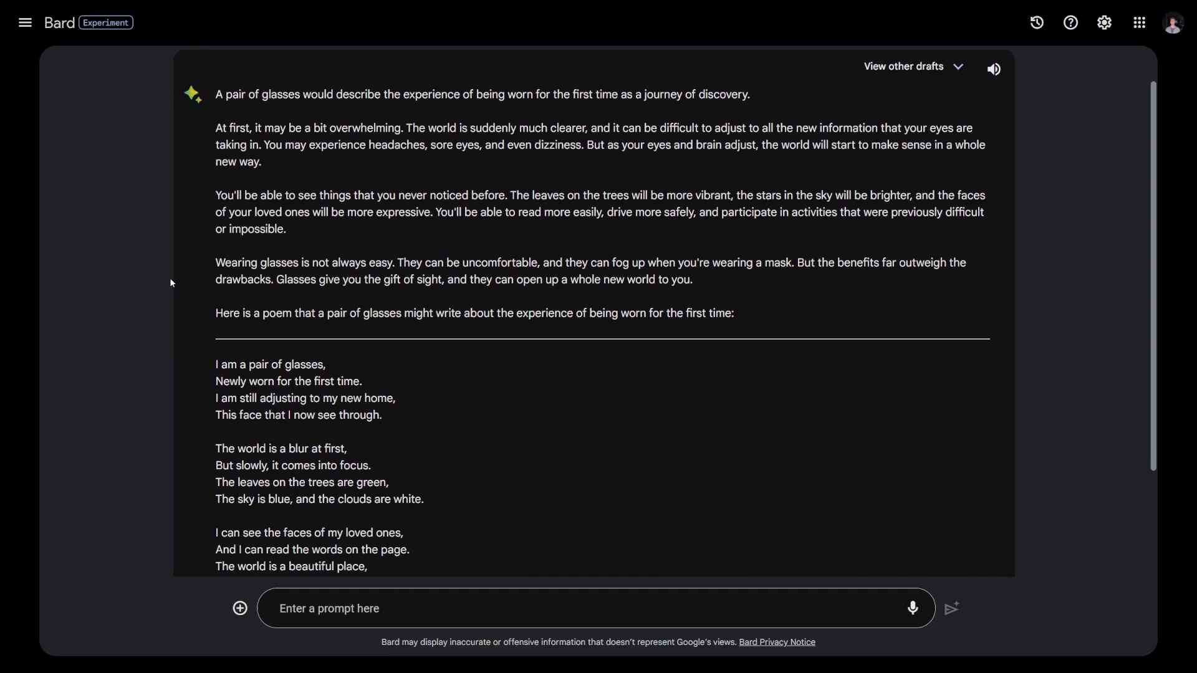
{"action": "scroll", "coordinate": [160, 281], "scroll_direction": "down", "scroll_amount": 3}
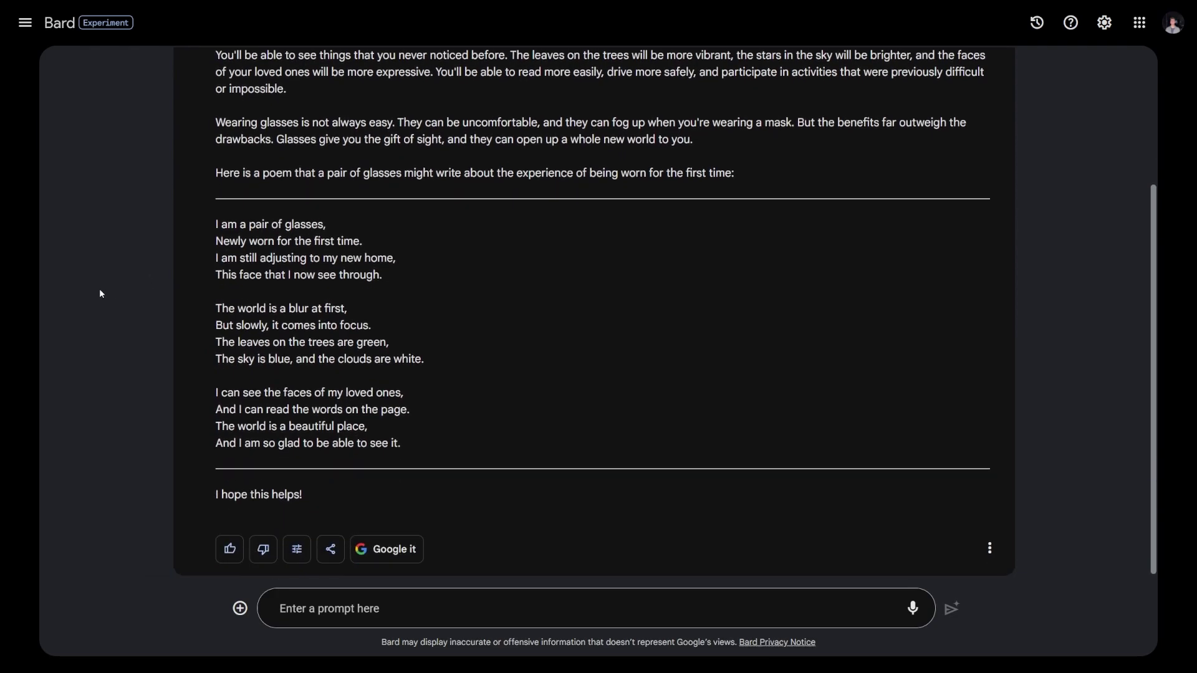
{"action": "scroll", "coordinate": [93, 295], "scroll_direction": "up", "scroll_amount": 3}
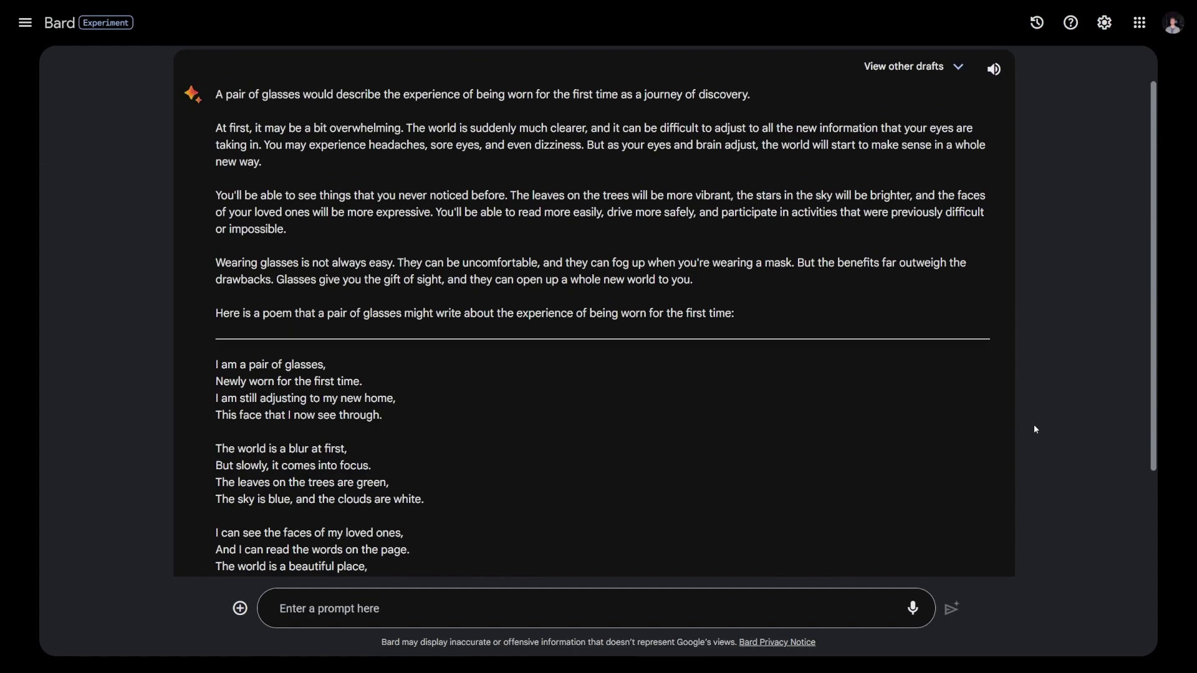
{"action": "scroll", "coordinate": [1032, 424], "scroll_direction": "down", "scroll_amount": 2}
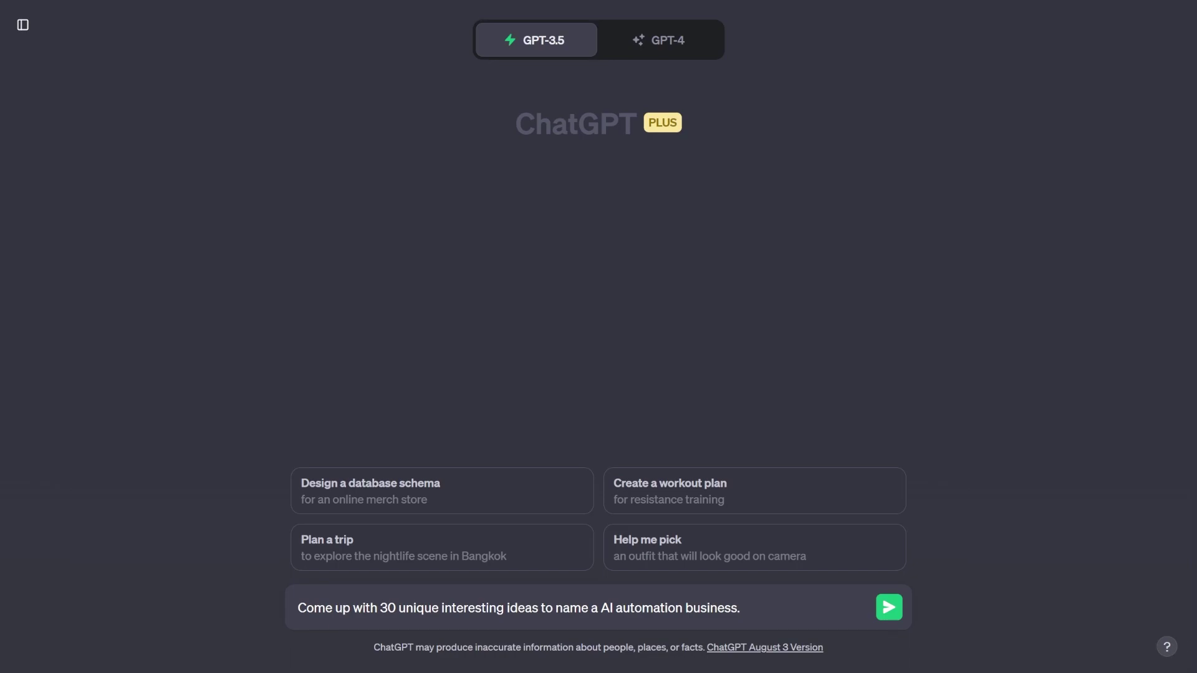
- Send ChatGPT the request for 30 AI automation business names and review the numbered list
{"action": "key", "text": "Return"}
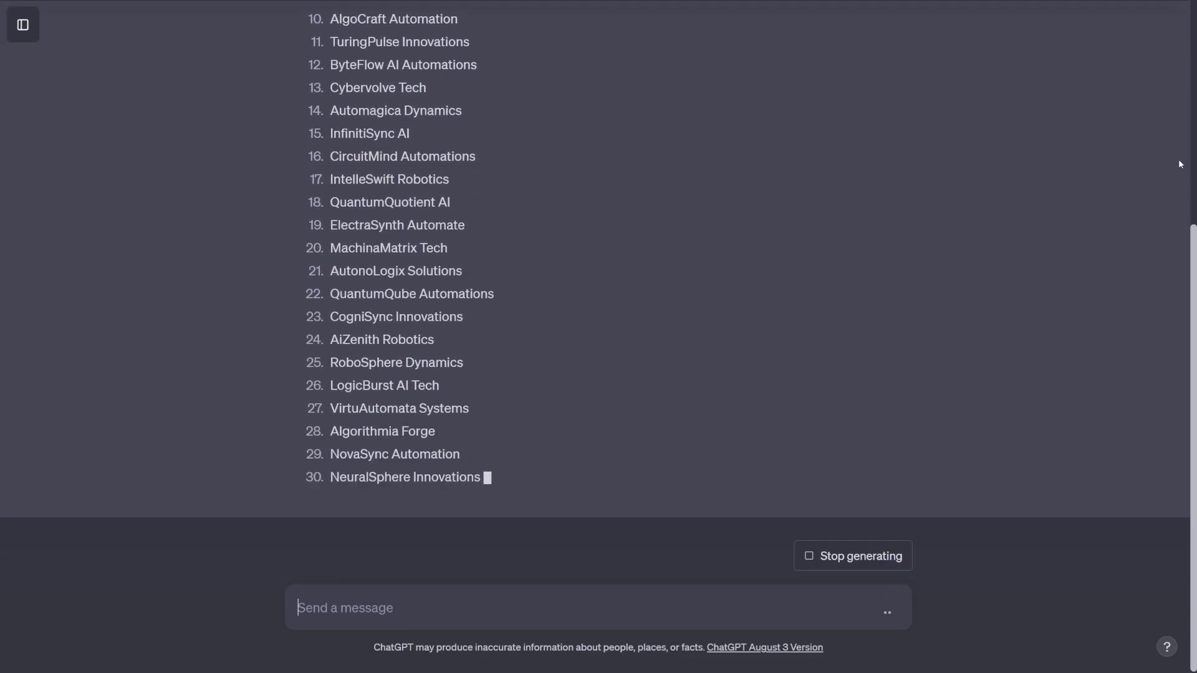
{"action": "scroll", "coordinate": [1083, 232], "scroll_direction": "up", "scroll_amount": 2}
{"action": "scroll", "coordinate": [1083, 232], "scroll_direction": "up", "scroll_amount": 4}
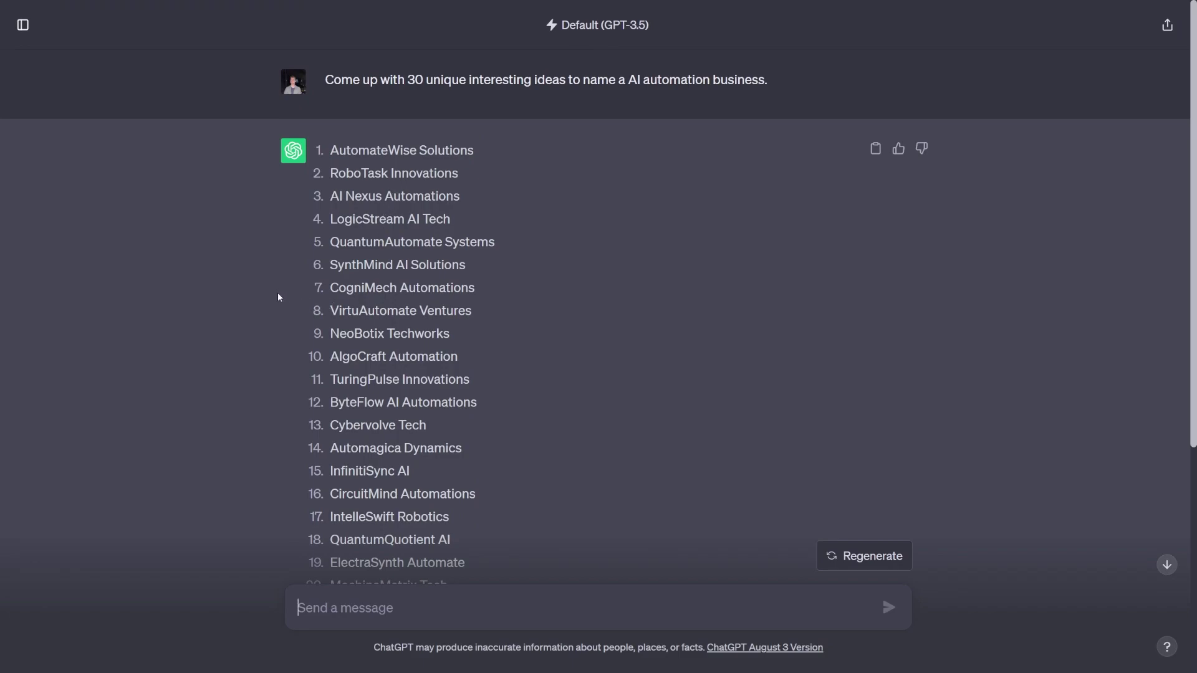
{"action": "scroll", "coordinate": [284, 295], "scroll_direction": "down", "scroll_amount": 1}
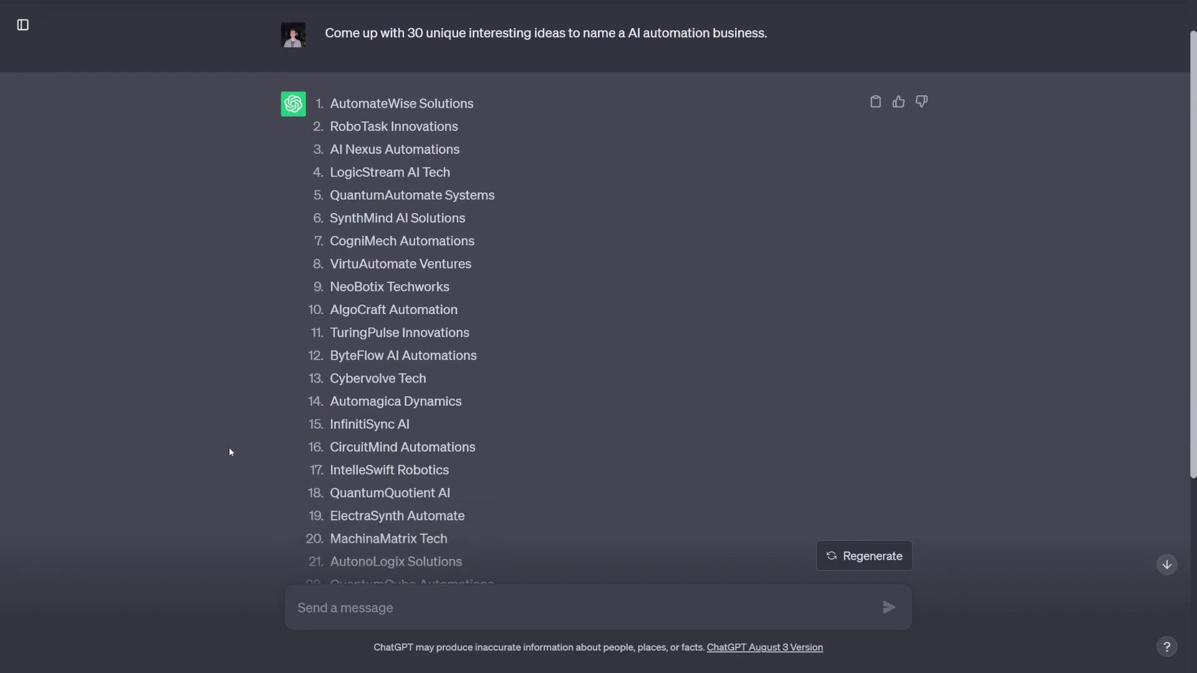
{"action": "scroll", "coordinate": [228, 405], "scroll_direction": "down", "scroll_amount": 2}
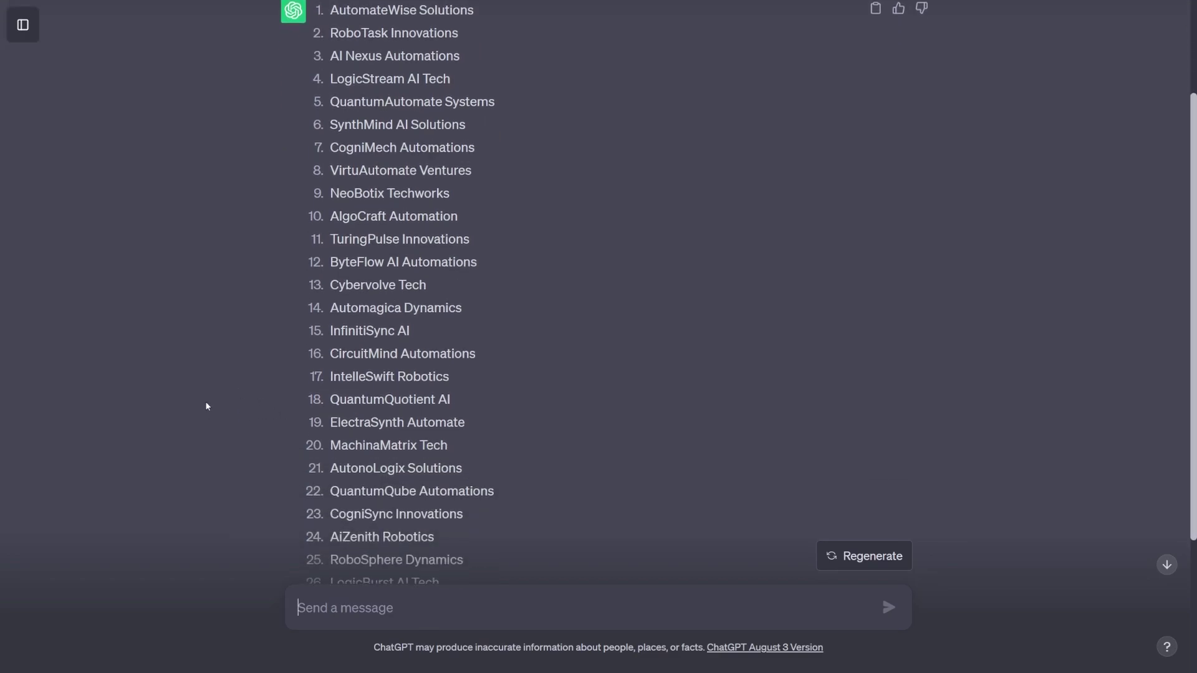
{"action": "scroll", "coordinate": [400, 379], "scroll_direction": "down", "scroll_amount": 1}
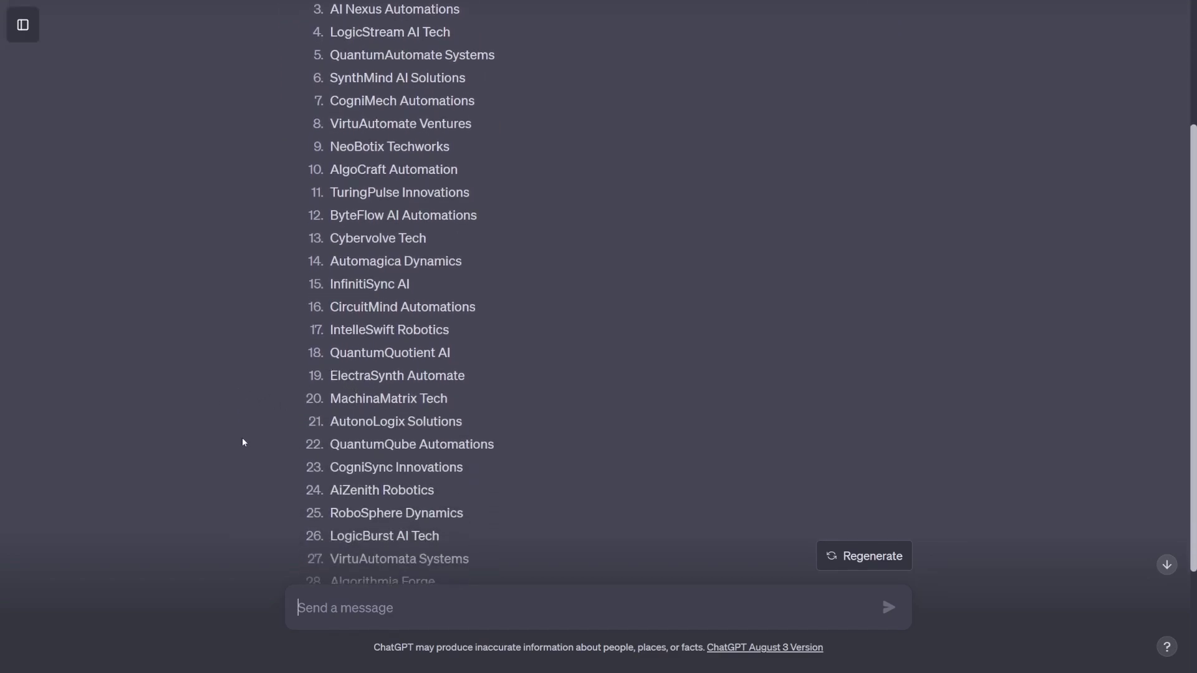
{"action": "scroll", "coordinate": [261, 415], "scroll_direction": "down", "scroll_amount": 1}
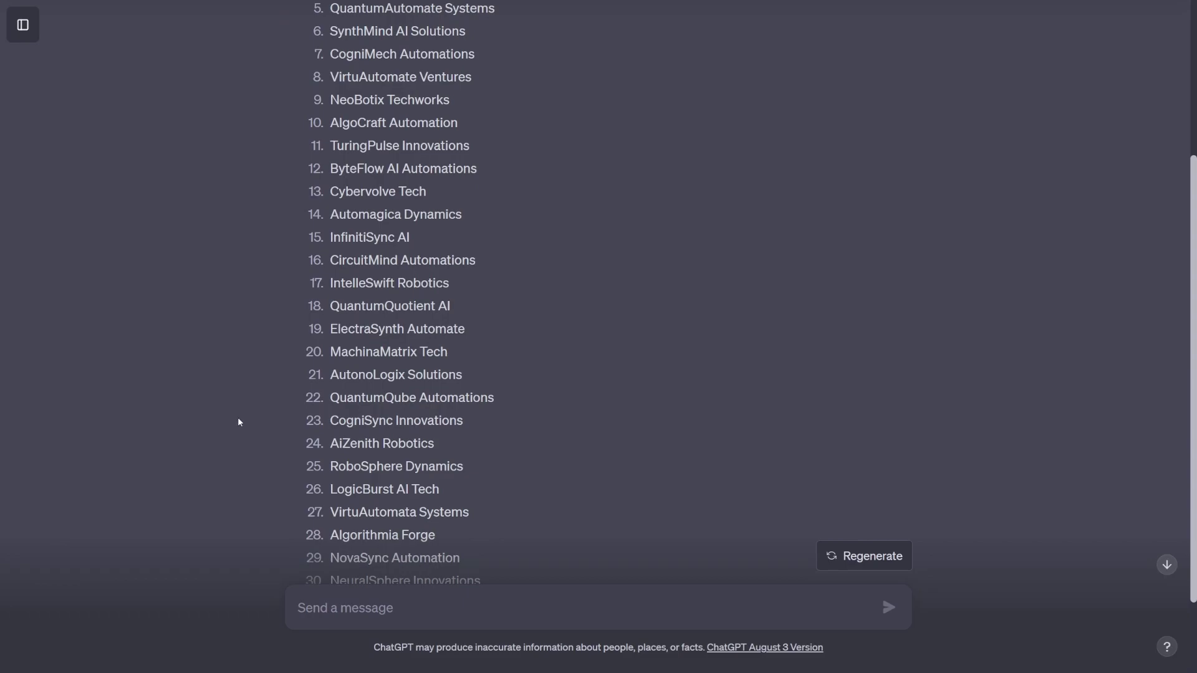
{"action": "scroll", "coordinate": [239, 423], "scroll_direction": "down", "scroll_amount": 1}
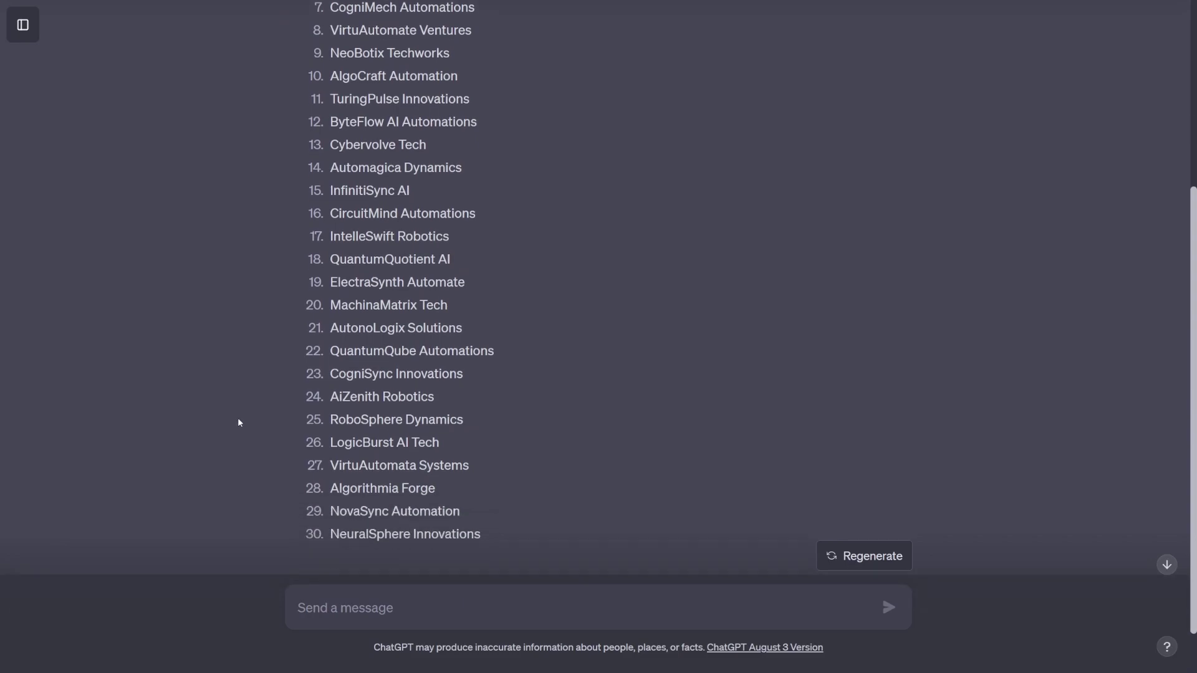
{"action": "scroll", "coordinate": [236, 437], "scroll_direction": "down", "scroll_amount": 1}
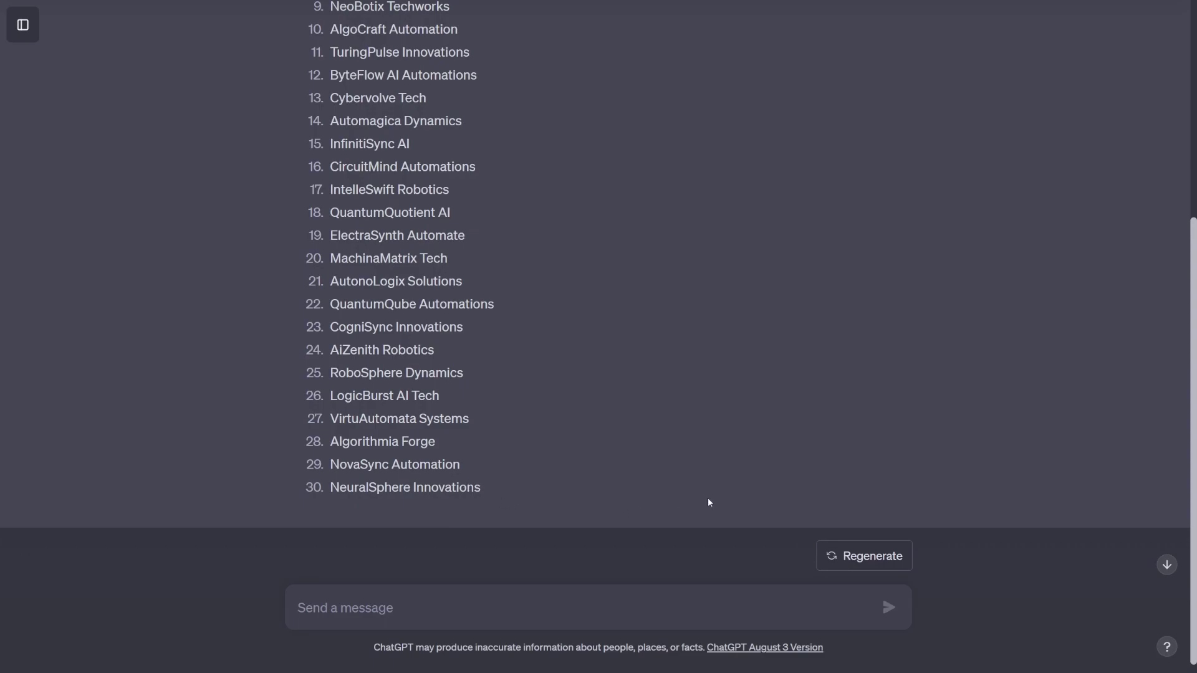
{"action": "scroll", "coordinate": [709, 499], "scroll_direction": "up", "scroll_amount": 5}
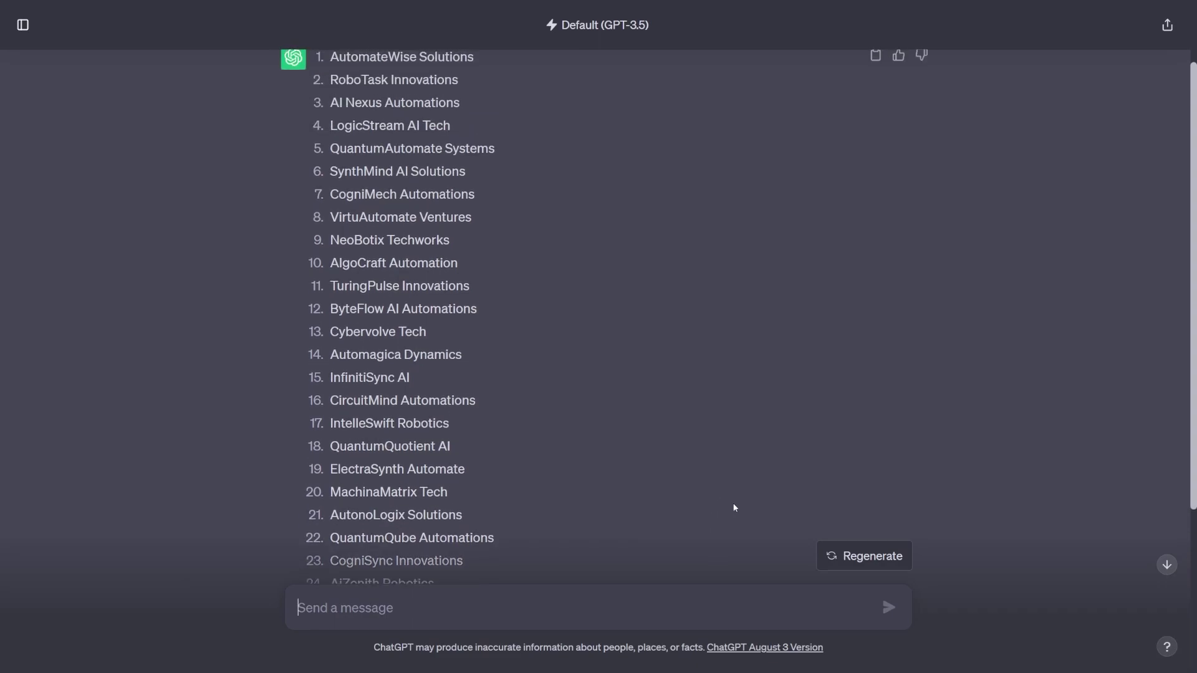
{"action": "scroll", "coordinate": [755, 502], "scroll_direction": "up", "scroll_amount": 2}
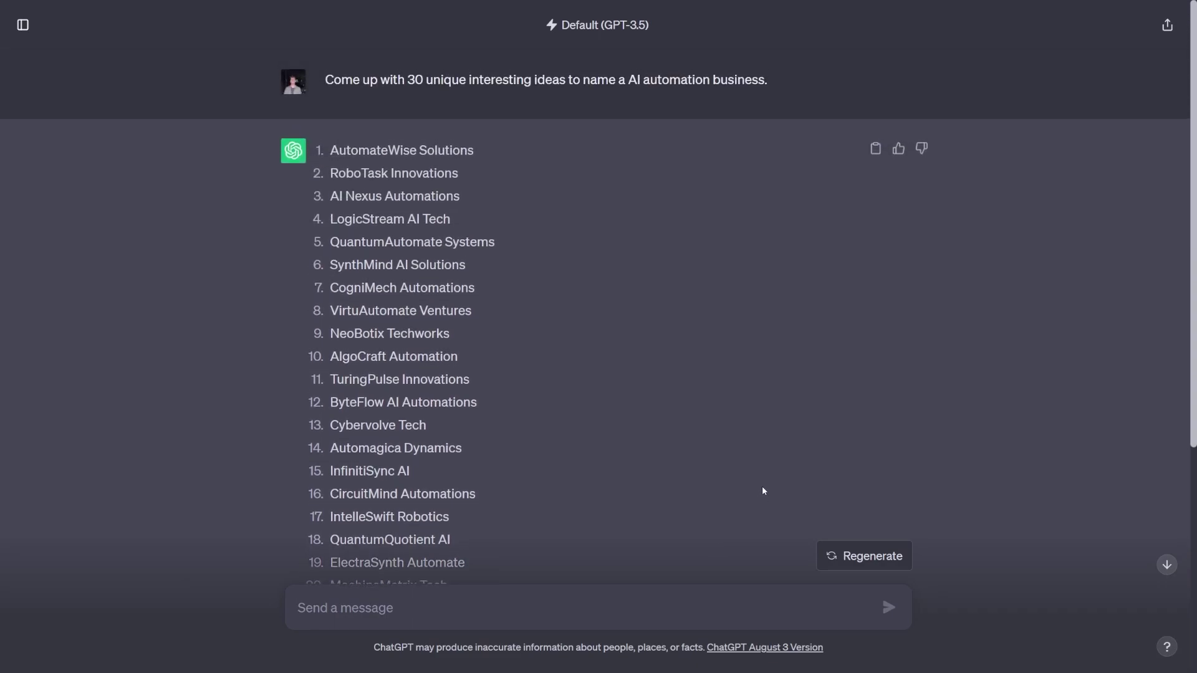
{"action": "scroll", "coordinate": [761, 490], "scroll_direction": "down", "scroll_amount": 1}
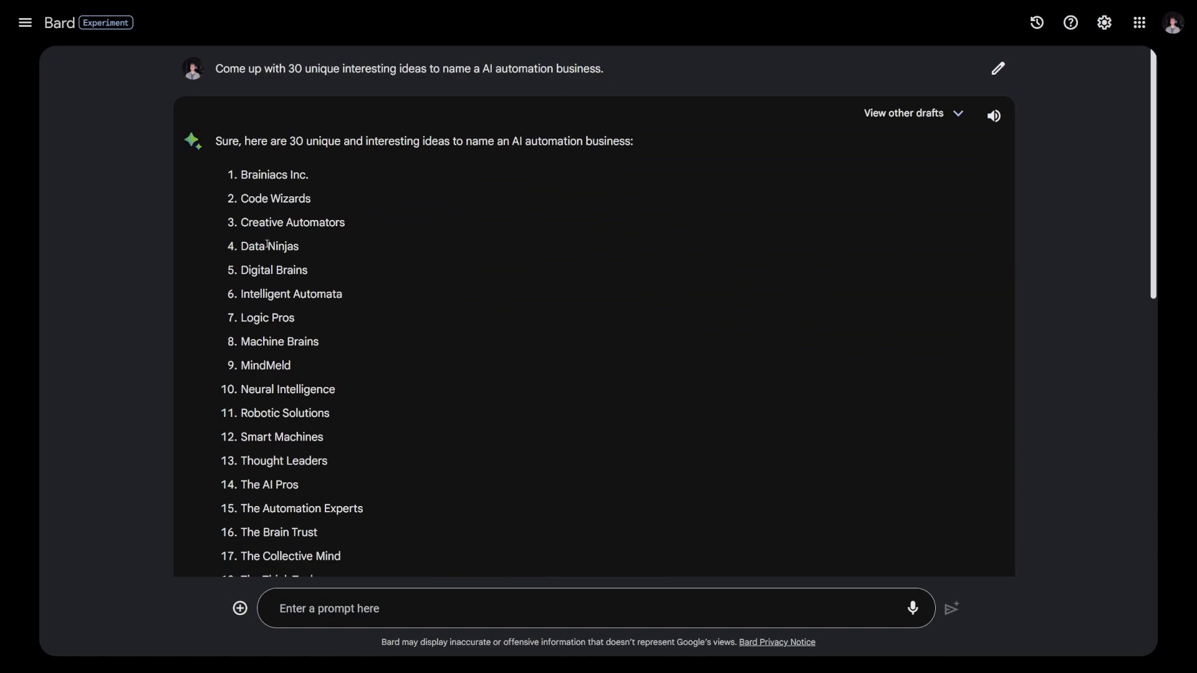
- Read down Bard's numbered list of 30 AI automation business names
{"action": "scroll", "coordinate": [223, 262], "scroll_direction": "down", "scroll_amount": 1}
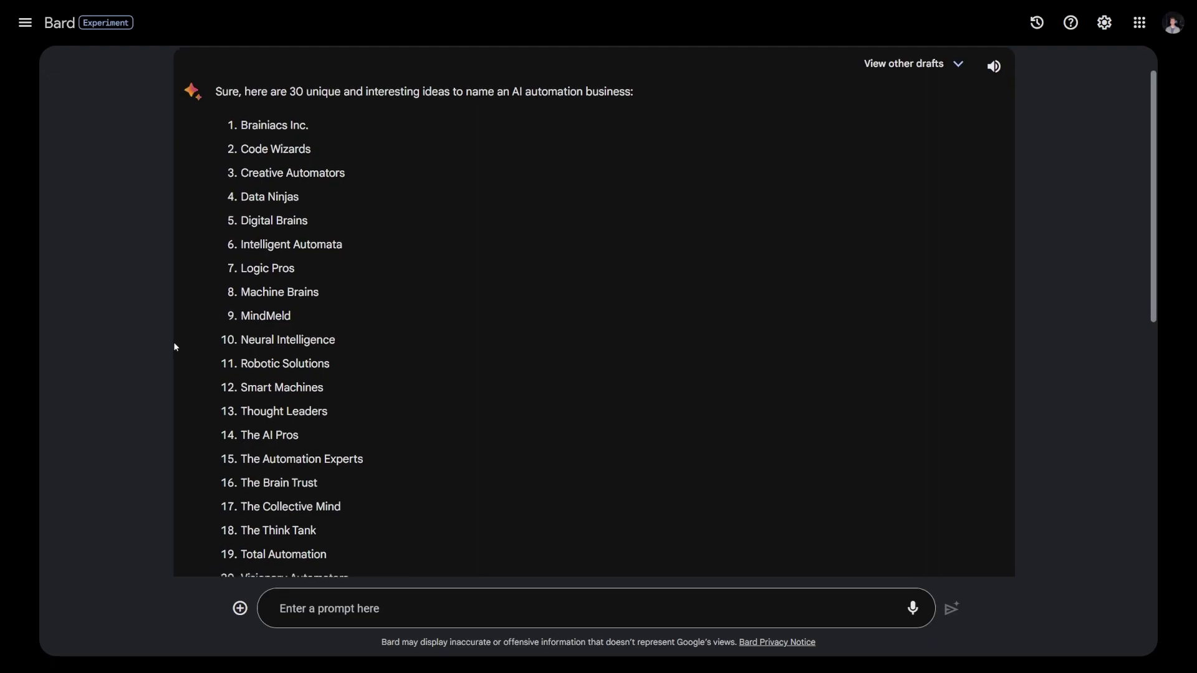
{"action": "scroll", "coordinate": [167, 350], "scroll_direction": "down", "scroll_amount": 1}
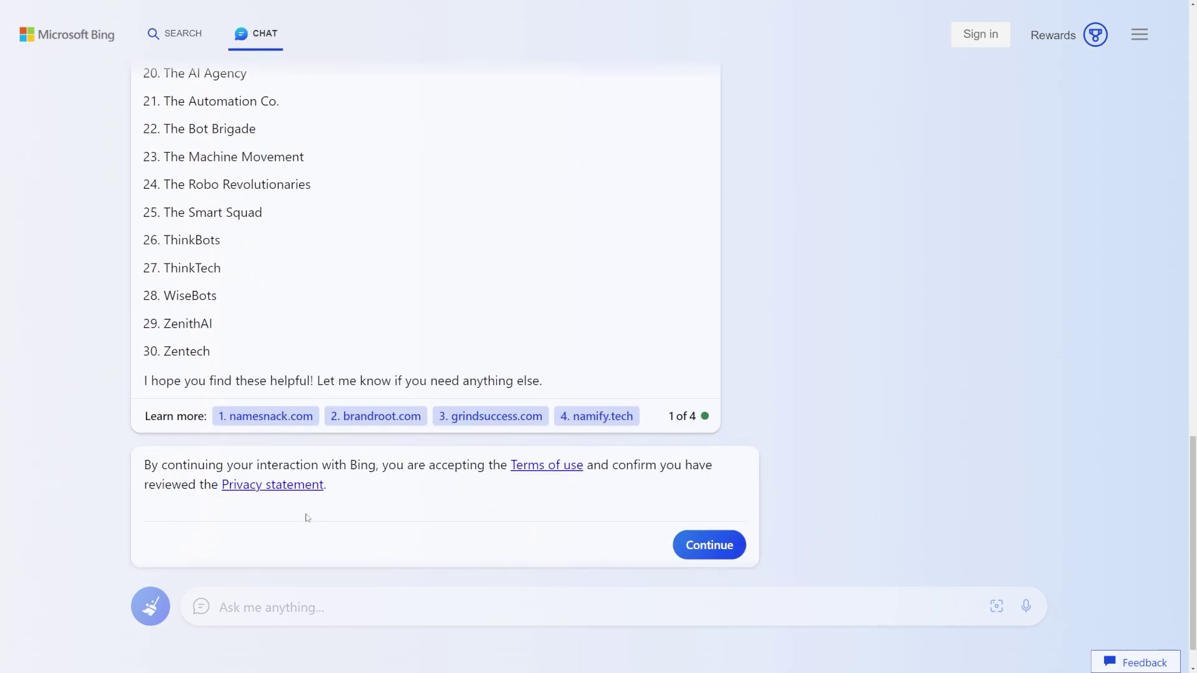
- Review Bing Chat's finished 30-name list and its four source links
{"action": "scroll", "coordinate": [306, 517], "scroll_direction": "up", "scroll_amount": 5}
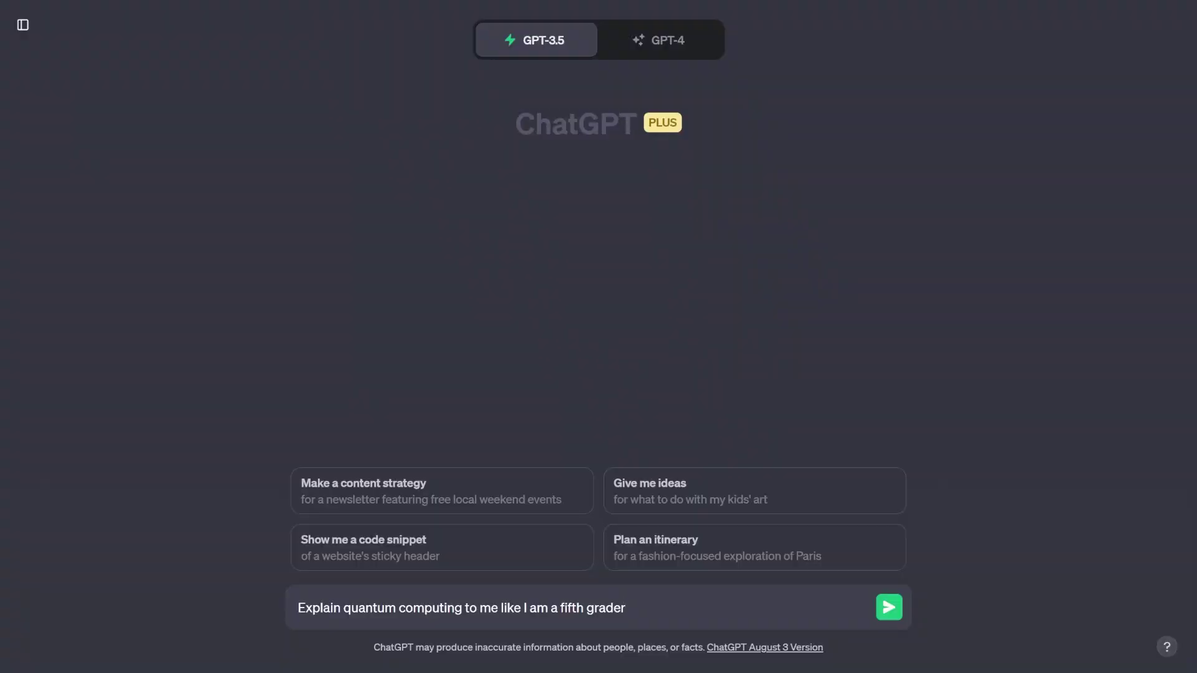
- Send ChatGPT the fifth-grader quantum computing prompt and read its qubits-and-entanglement explanation
{"action": "key", "text": "Return"}
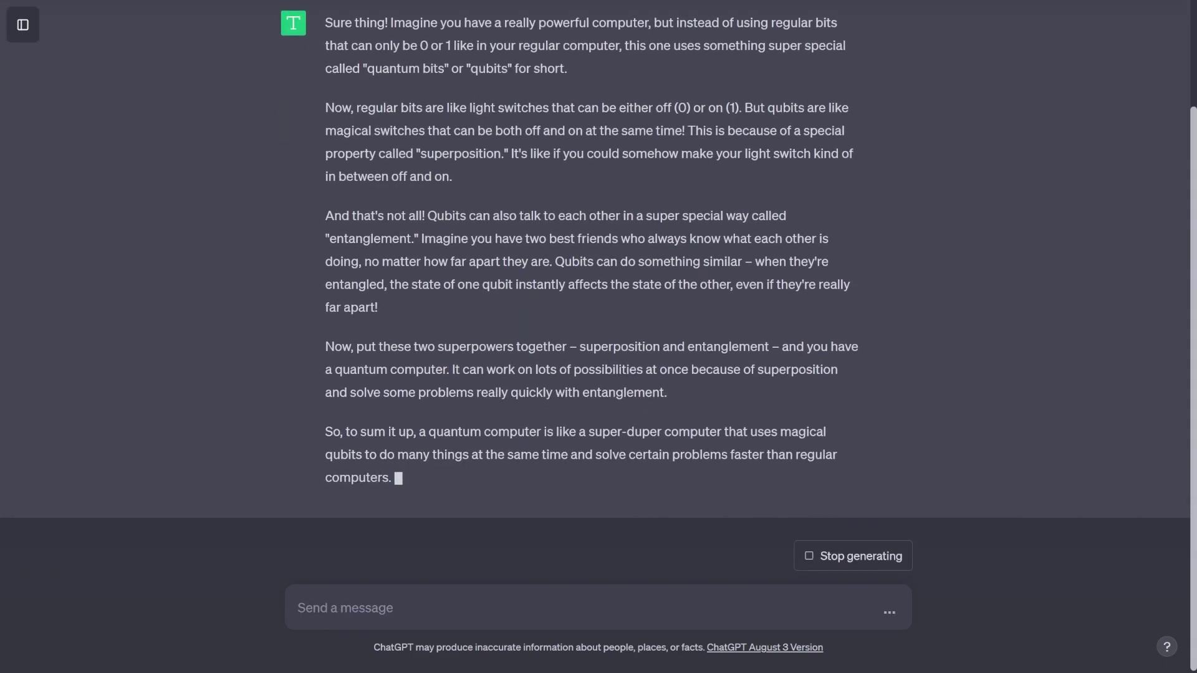
{"action": "scroll", "coordinate": [979, 175], "scroll_direction": "up", "scroll_amount": 2}
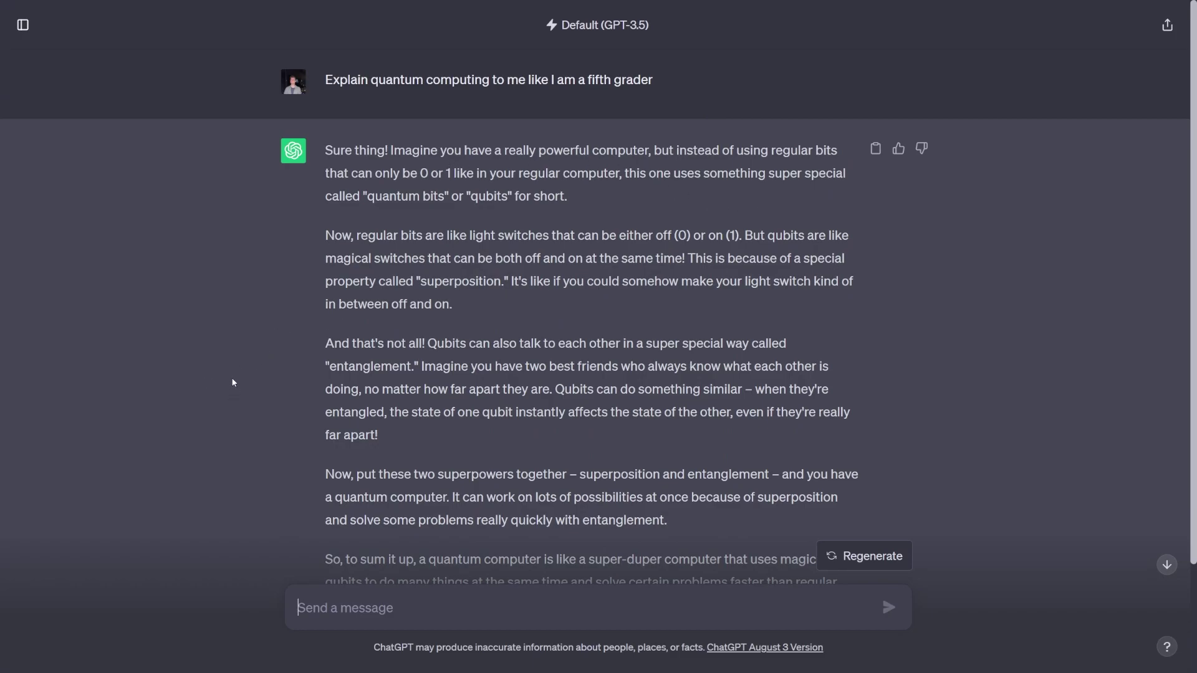
{"action": "scroll", "coordinate": [261, 387], "scroll_direction": "down", "scroll_amount": 1}
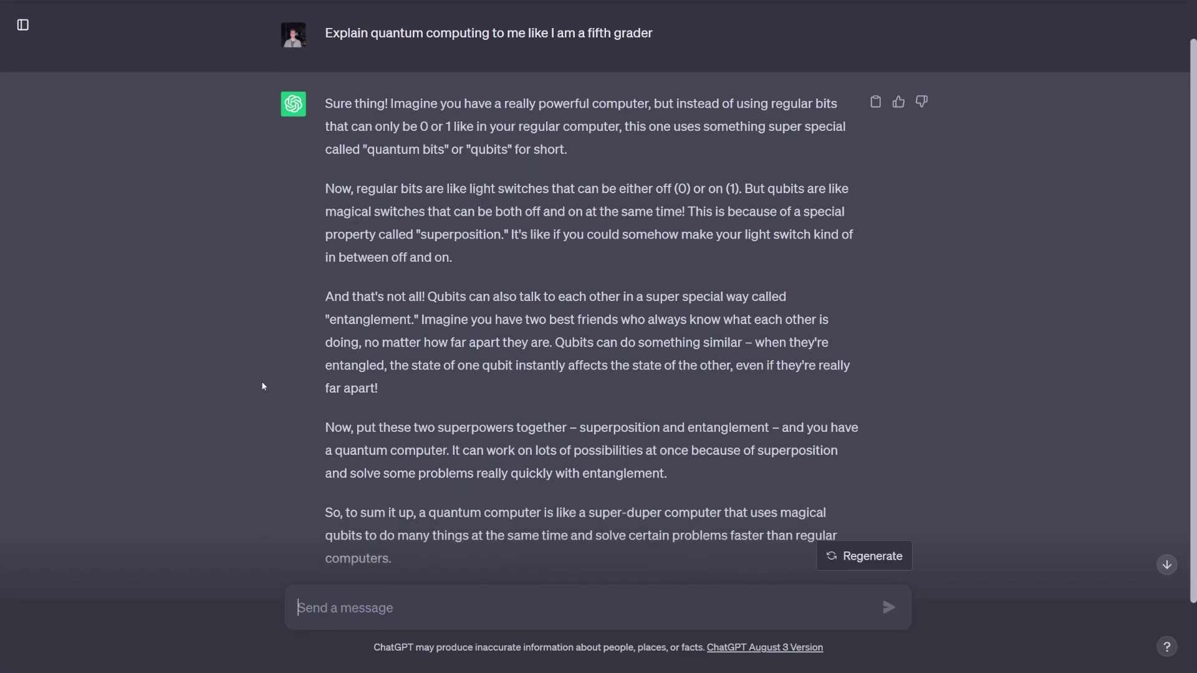
{"action": "scroll", "coordinate": [266, 381], "scroll_direction": "down", "scroll_amount": 1}
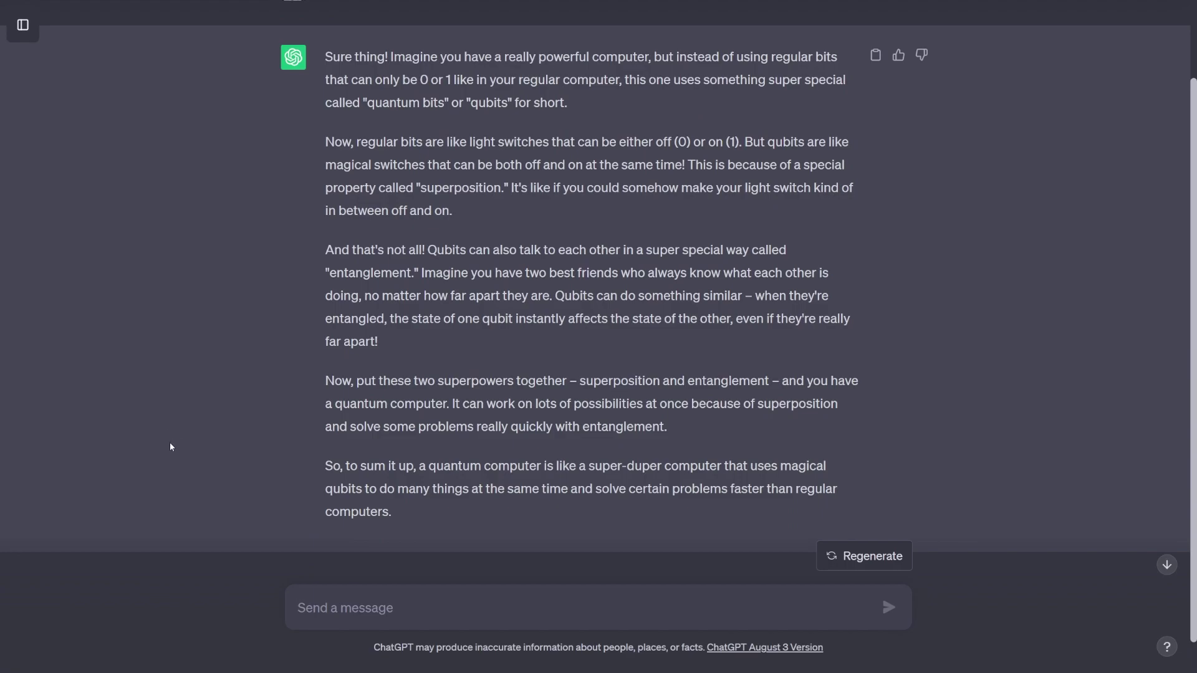
{"action": "scroll", "coordinate": [128, 440], "scroll_direction": "up", "scroll_amount": 1}
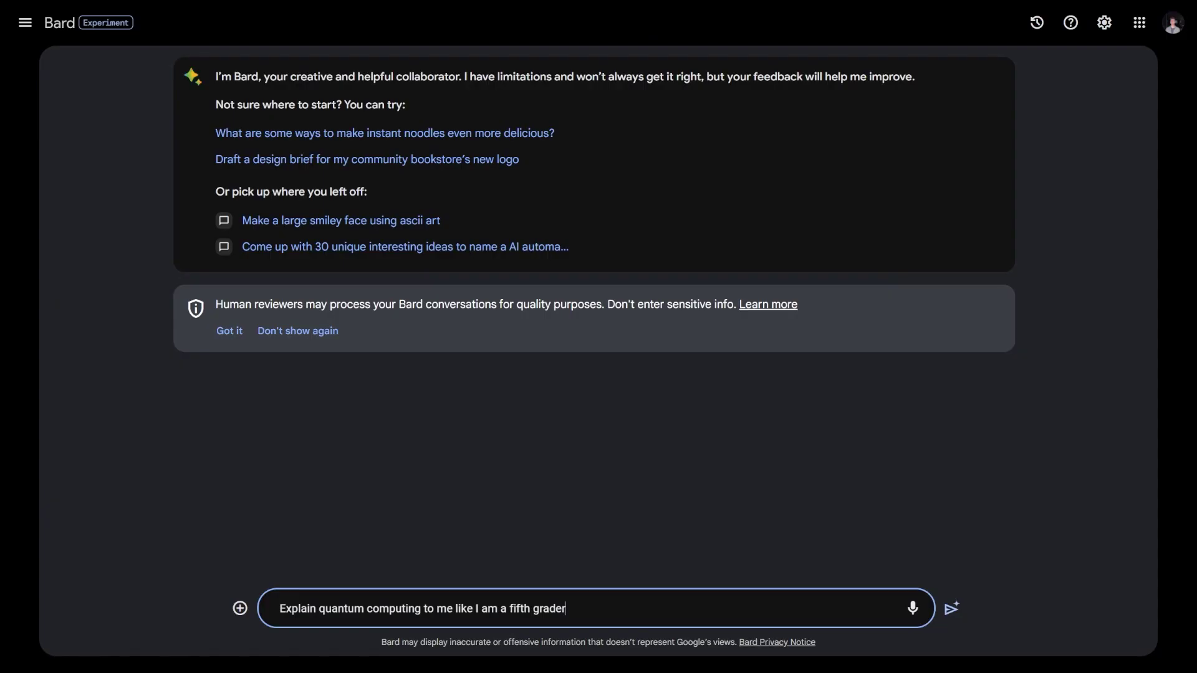
- Submit the fifth-grader quantum computing question to Bard
{"action": "key", "text": "Return"}
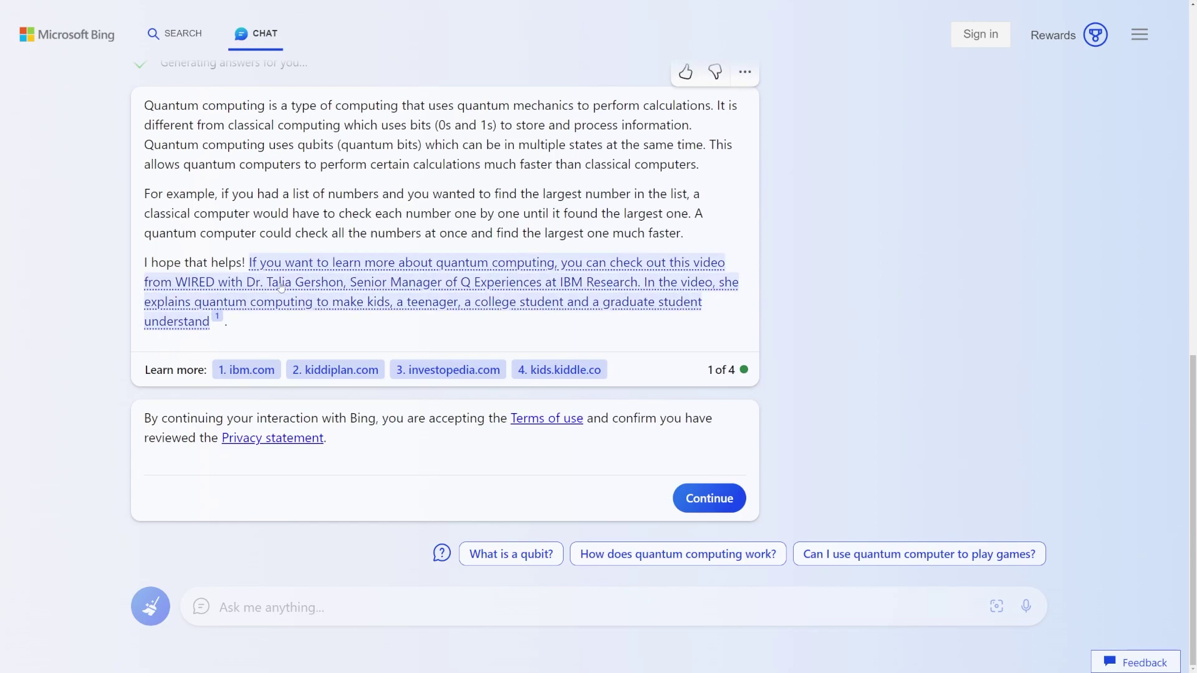
- Preview the IBM source behind Bing's cited video suggestion and review its quantum explanation
{"action": "mouse_move", "coordinate": [297, 290]}
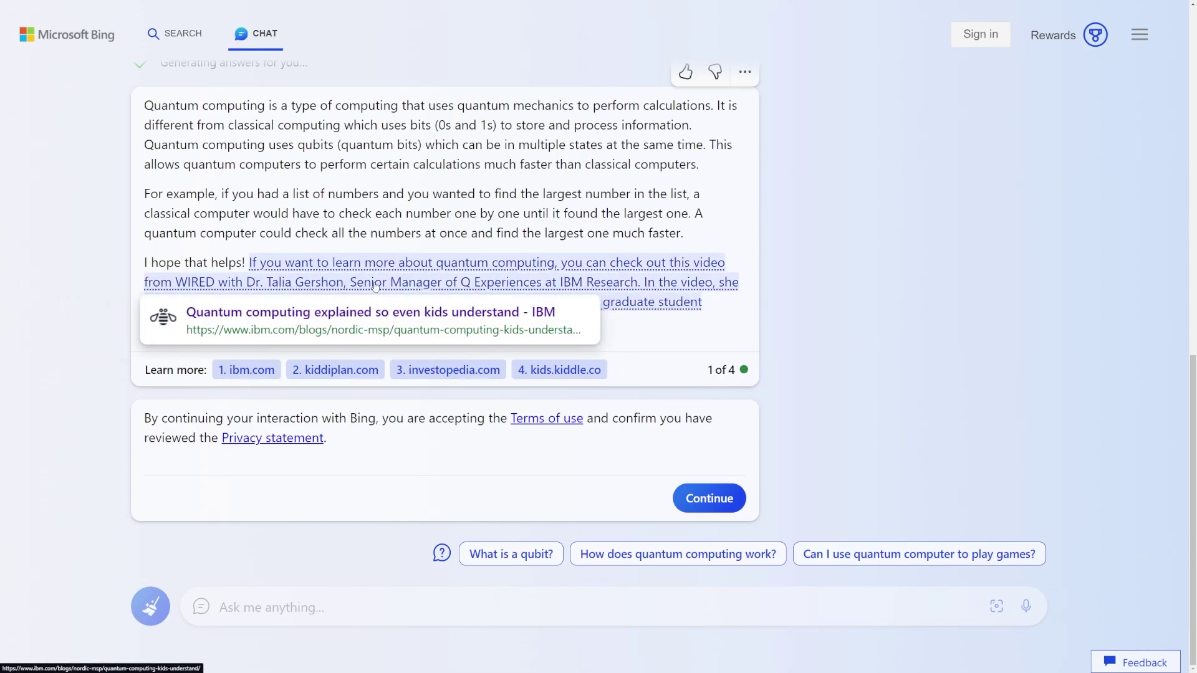
{"action": "scroll", "coordinate": [870, 327], "scroll_direction": "up", "scroll_amount": 2}
{"action": "scroll", "coordinate": [878, 327], "scroll_direction": "down", "scroll_amount": 2}
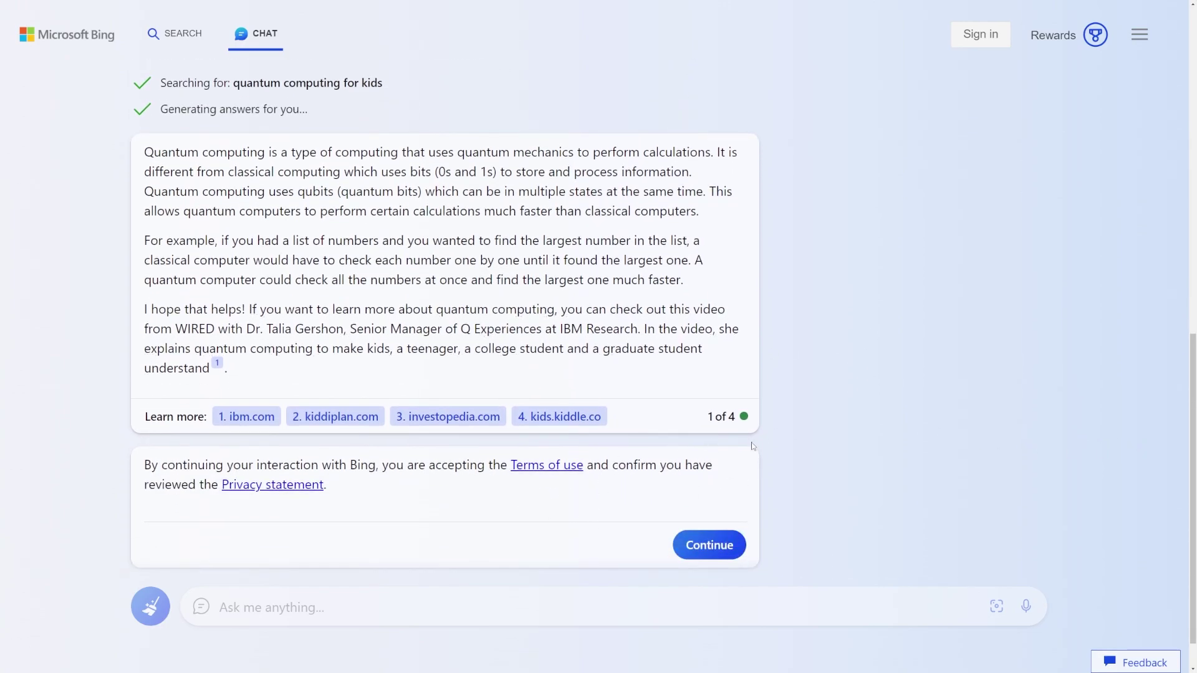
{"action": "scroll", "coordinate": [752, 445], "scroll_direction": "up", "scroll_amount": 1}
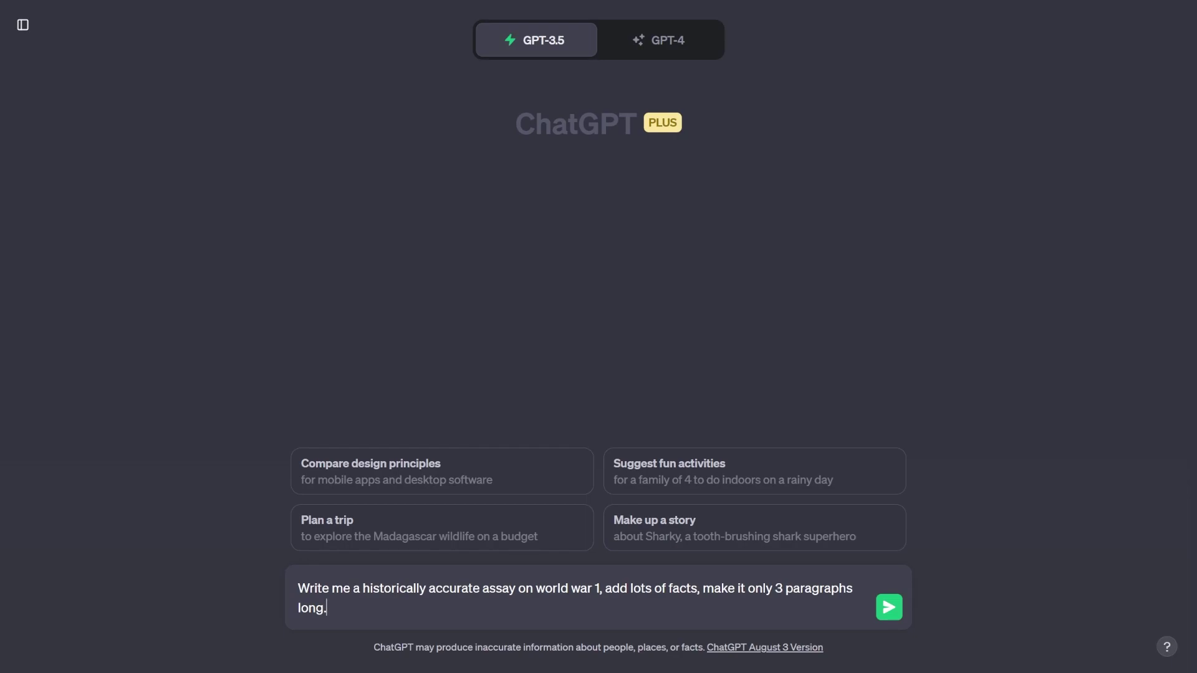
- Send the World War 1 essay prompt to ChatGPT and read its two-paragraph reply
{"action": "key", "text": "Return"}
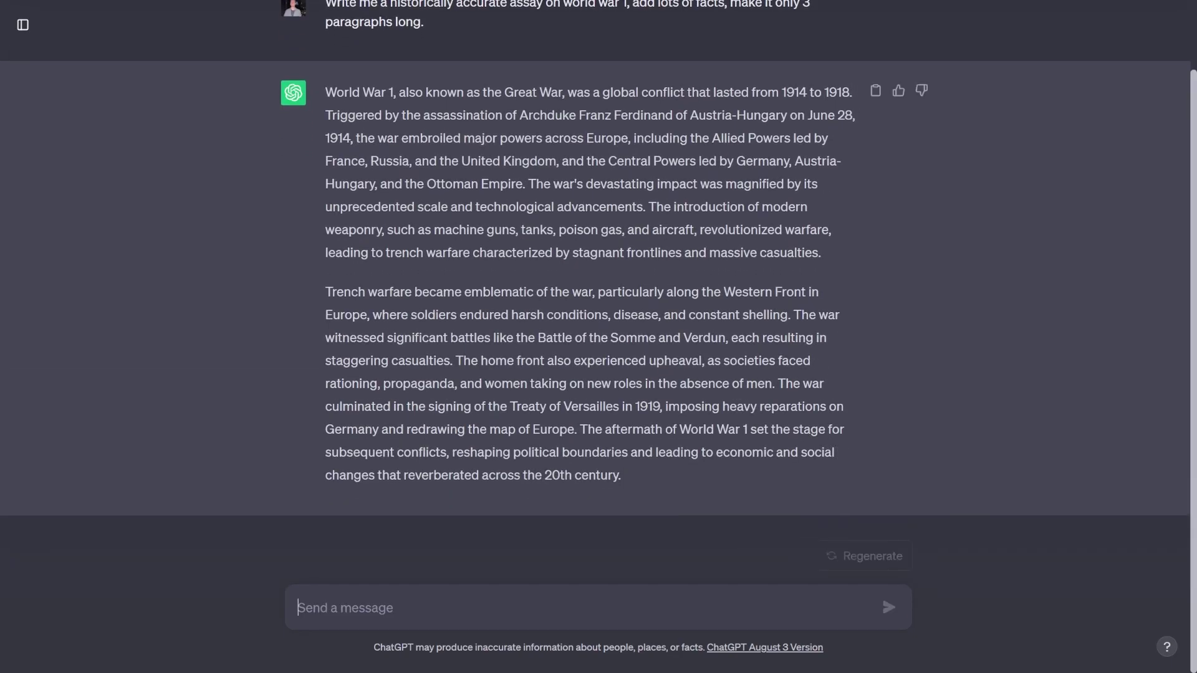
{"action": "scroll", "coordinate": [1179, 318], "scroll_direction": "up", "scroll_amount": 1}
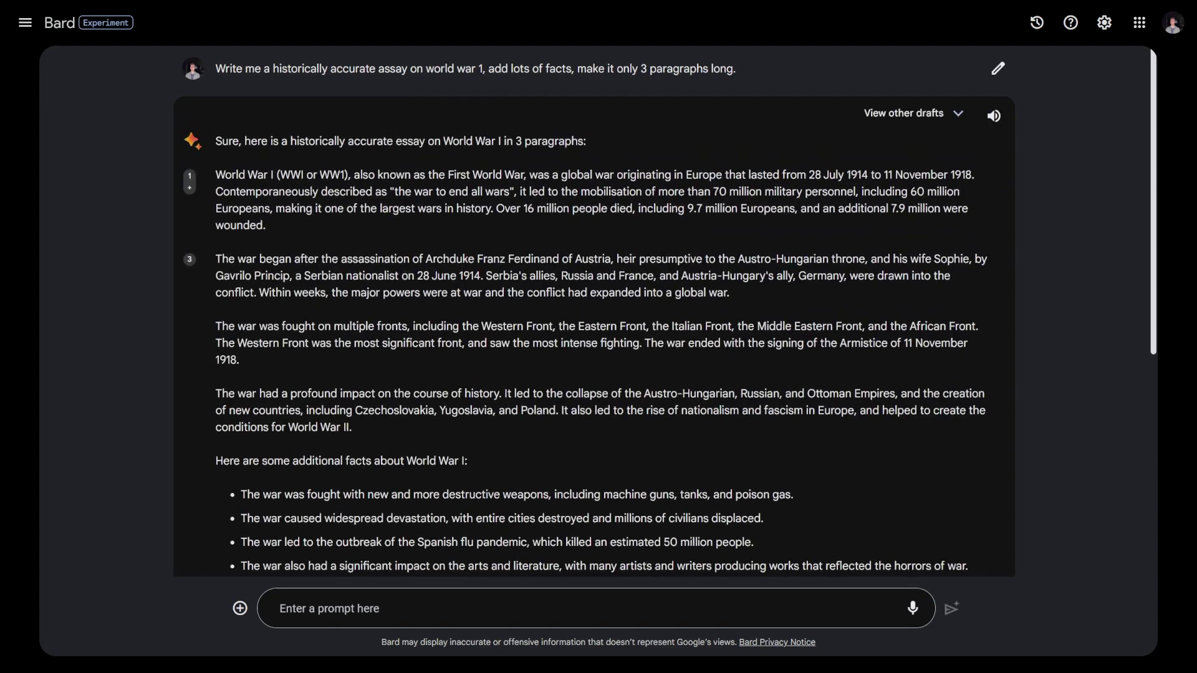
- Scroll through Bard's World War I essay down to its Sources box and back
{"action": "scroll", "coordinate": [675, 249], "scroll_direction": "down", "scroll_amount": 2}
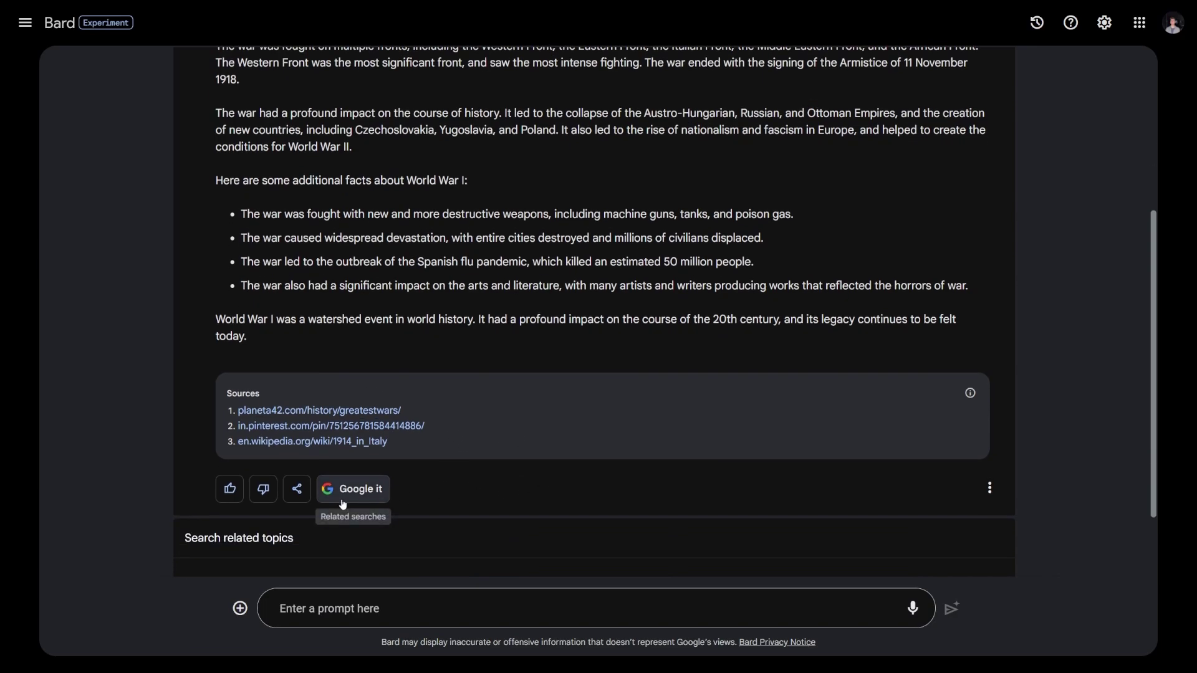
{"action": "scroll", "coordinate": [443, 431], "scroll_direction": "up", "scroll_amount": 2}
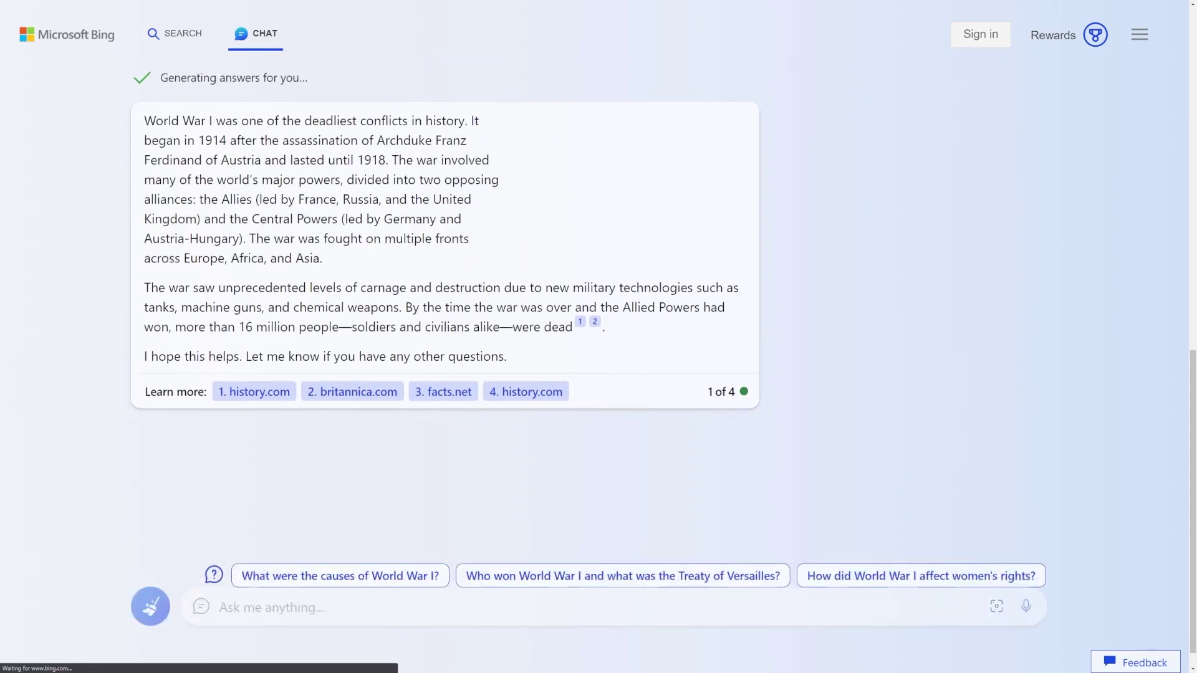
- Scroll through Bing Chat's World War I answer card with its illustration and history source links
{"action": "scroll", "coordinate": [689, 451], "scroll_direction": "up", "scroll_amount": 3}
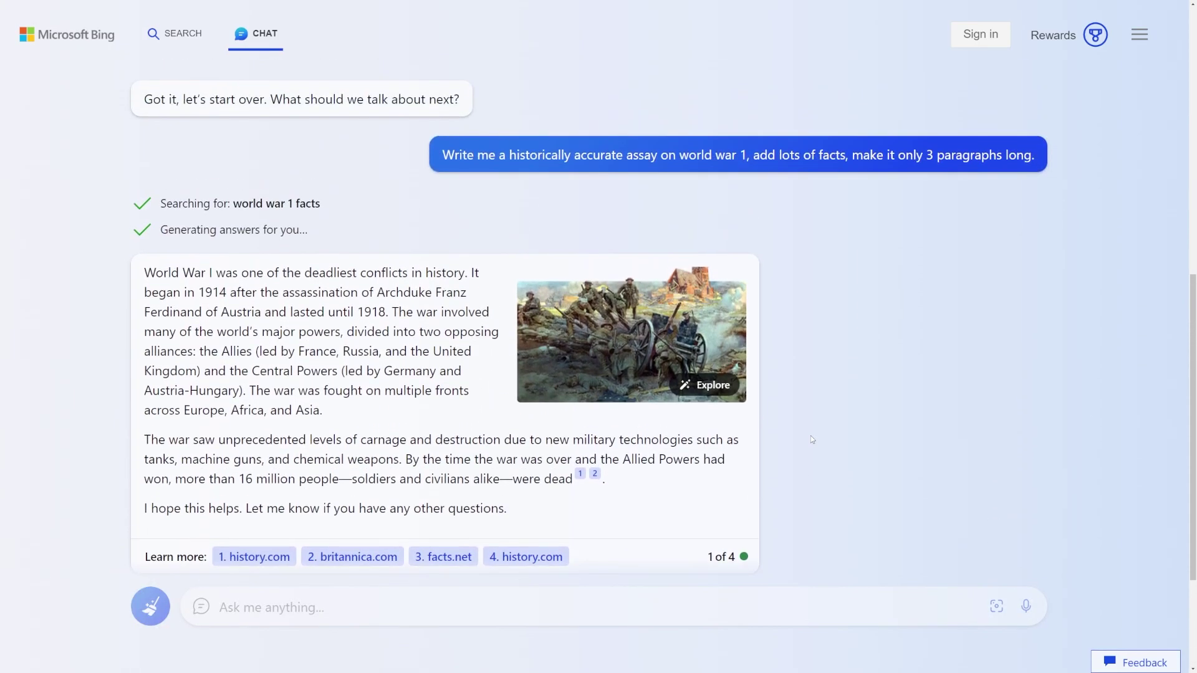
{"action": "scroll", "coordinate": [818, 483], "scroll_direction": "down", "scroll_amount": 1}
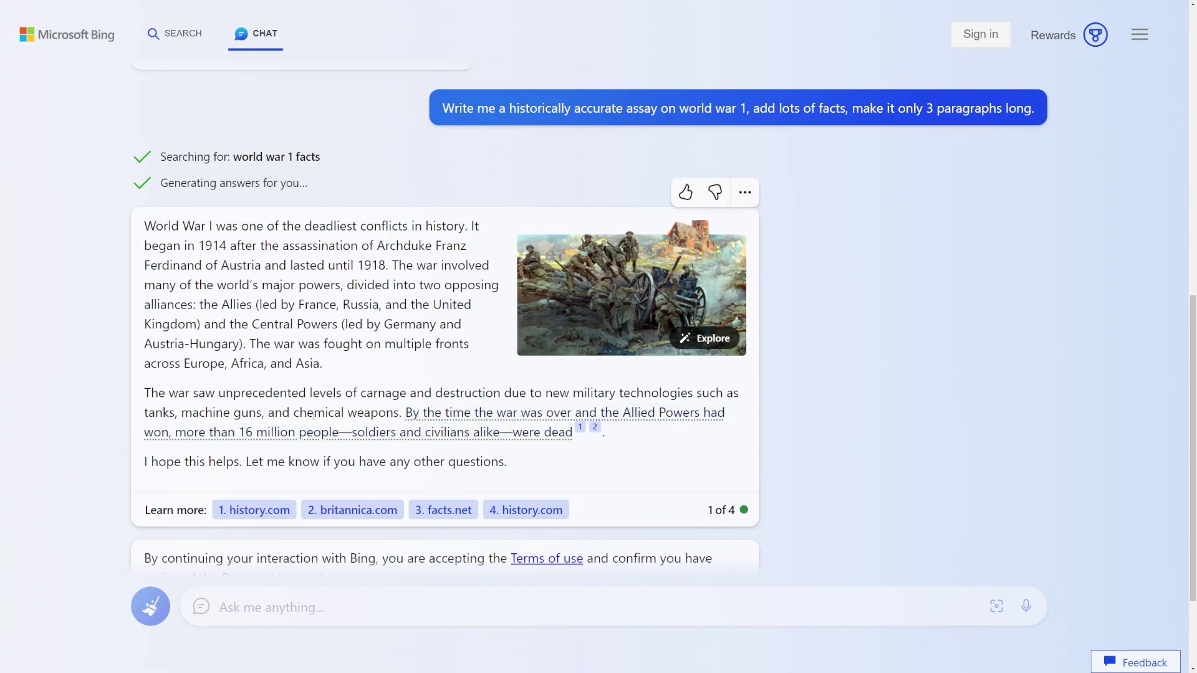
{"action": "scroll", "coordinate": [356, 416], "scroll_direction": "down", "scroll_amount": 1}
{"action": "scroll", "coordinate": [355, 416], "scroll_direction": "down", "scroll_amount": 2}
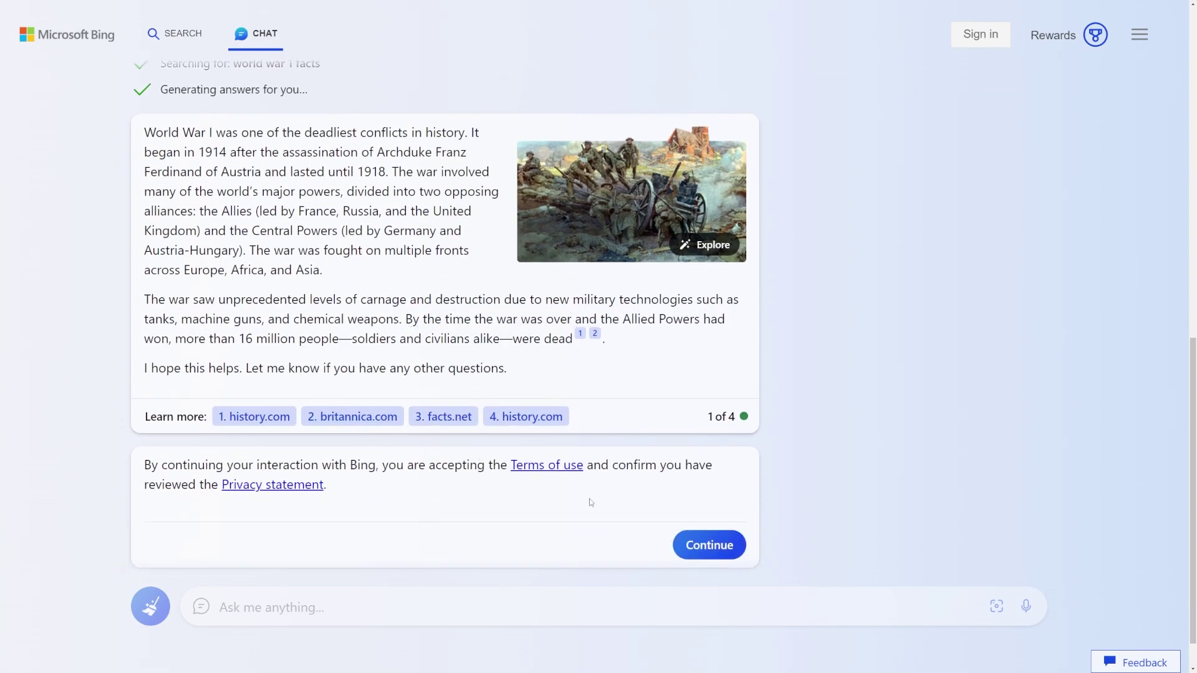
{"action": "scroll", "coordinate": [608, 509], "scroll_direction": "up", "scroll_amount": 2}
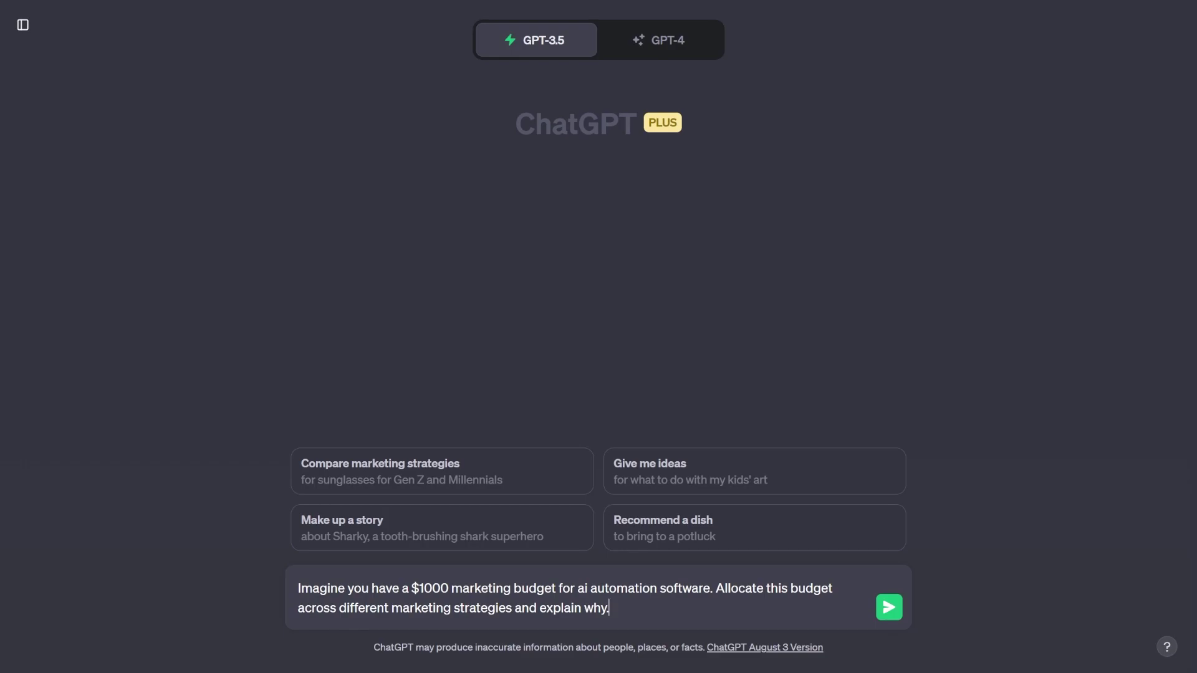
- Send the $1000 AI automation software marketing budget prompt to ChatGPT and review its allocation
{"action": "key", "text": "Return"}
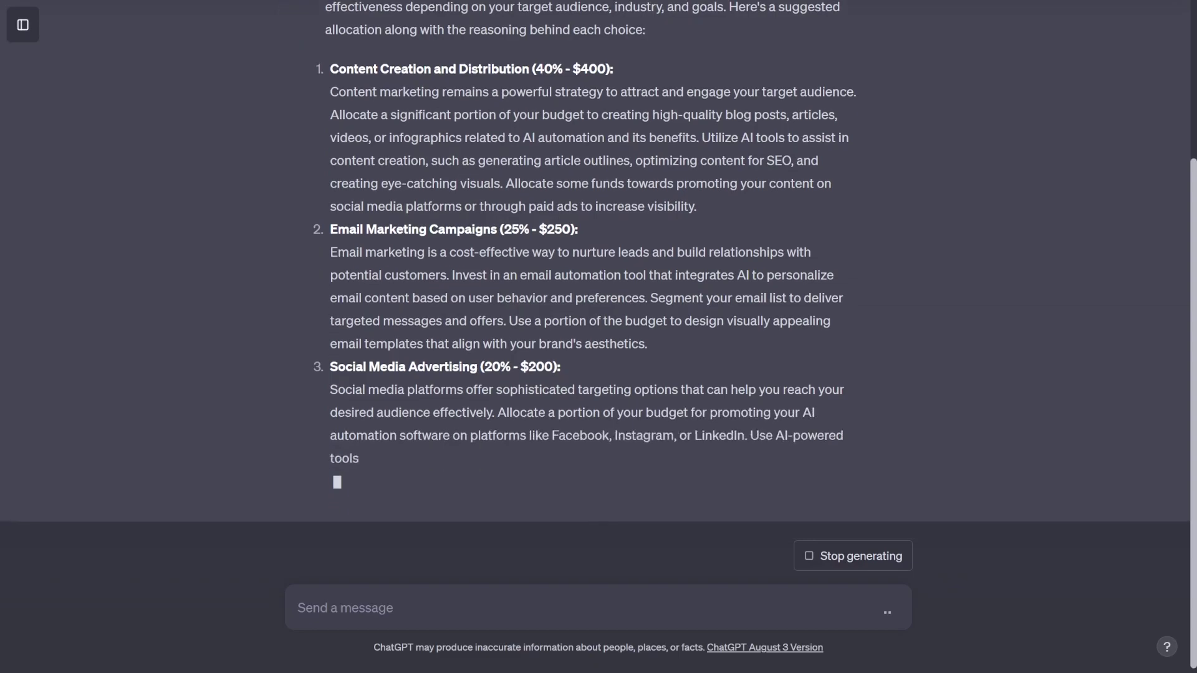
{"action": "scroll", "coordinate": [885, 294], "scroll_direction": "up", "scroll_amount": 5}
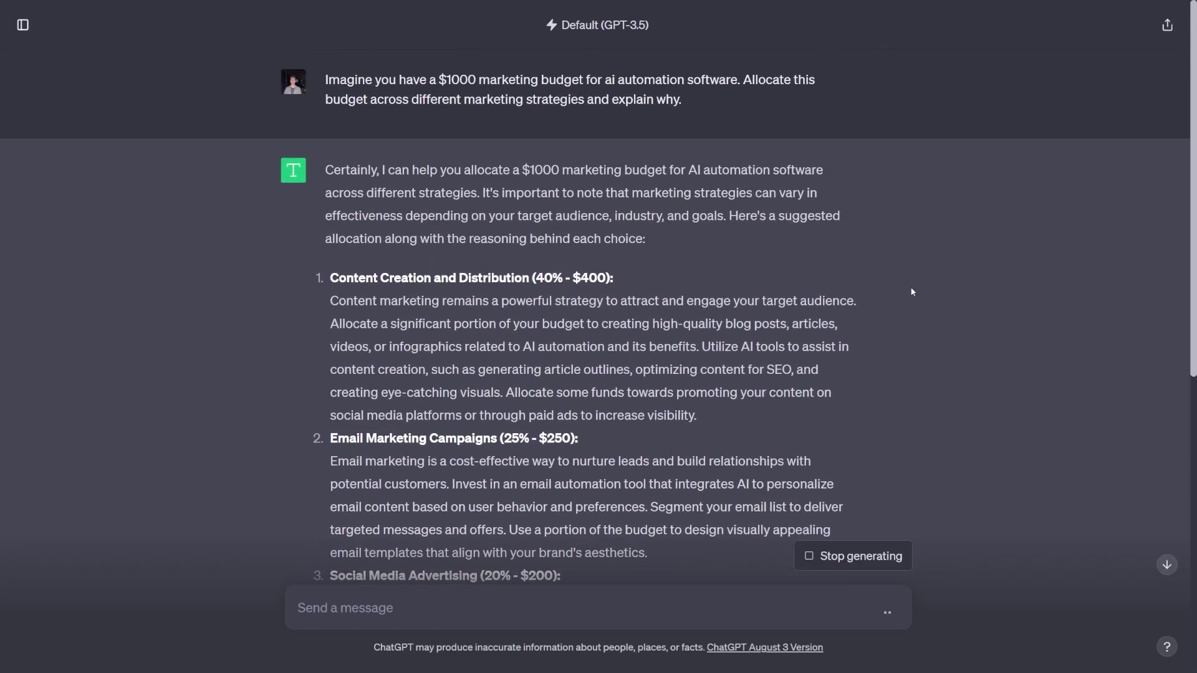
{"action": "scroll", "coordinate": [916, 293], "scroll_direction": "down", "scroll_amount": 1}
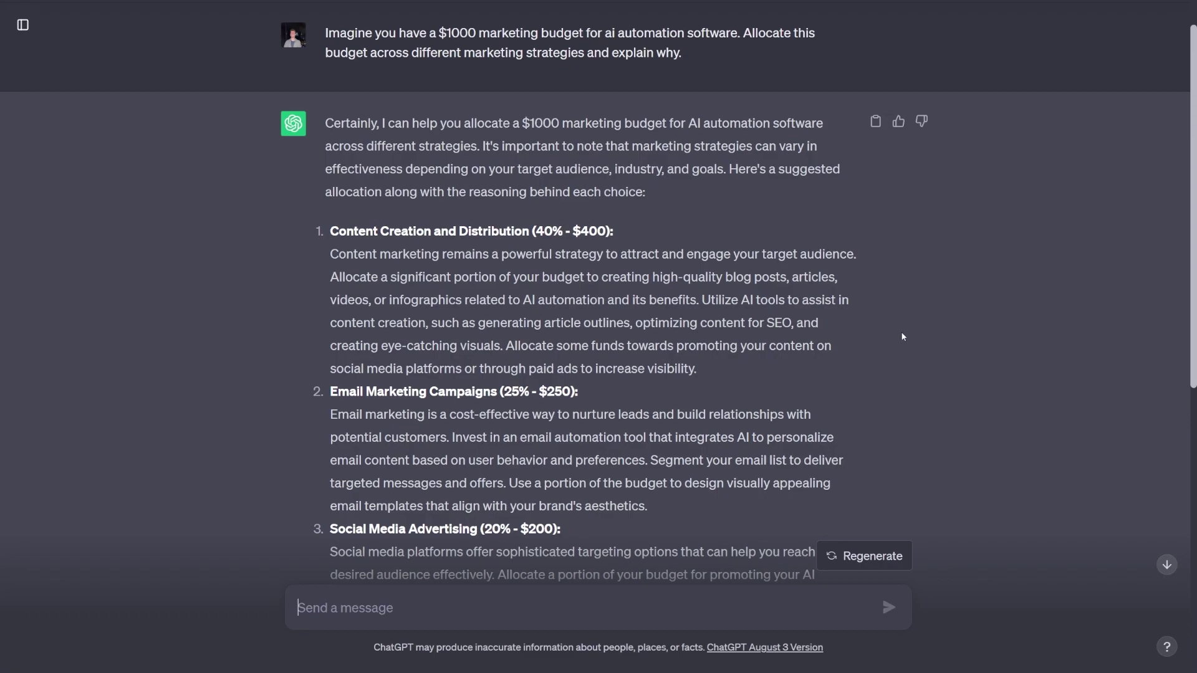
{"action": "scroll", "coordinate": [911, 339], "scroll_direction": "down", "scroll_amount": 1}
{"action": "scroll", "coordinate": [914, 342], "scroll_direction": "up", "scroll_amount": 1}
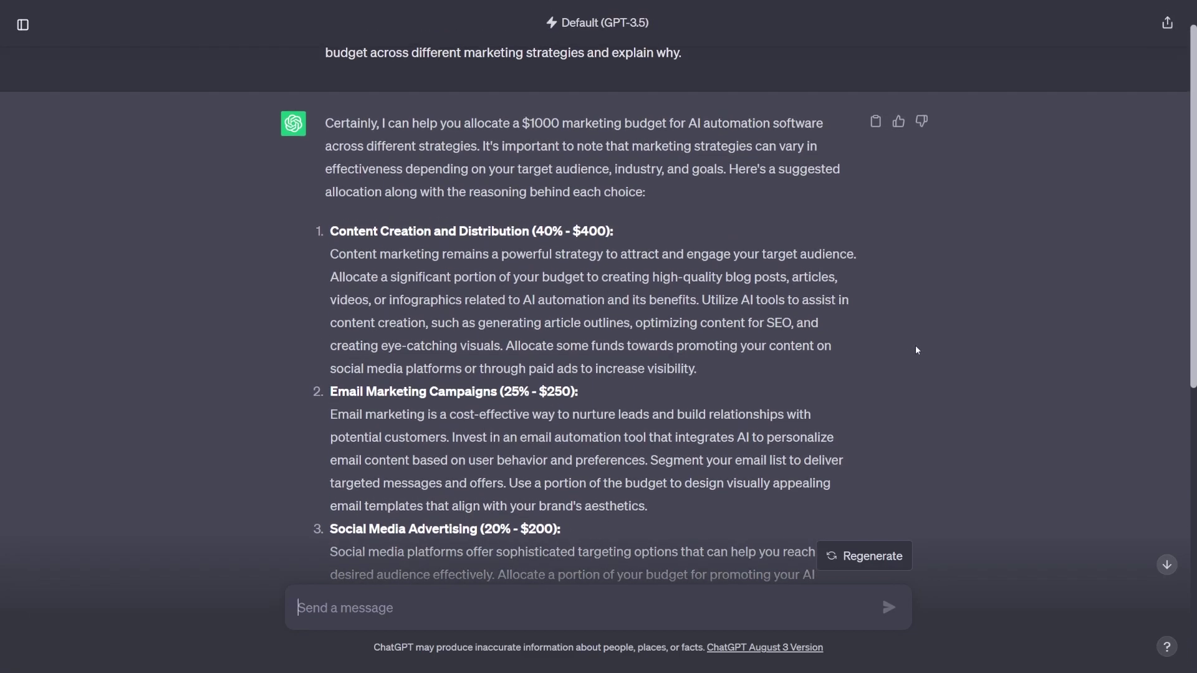
{"action": "scroll", "coordinate": [915, 346], "scroll_direction": "up", "scroll_amount": 1}
{"action": "scroll", "coordinate": [920, 353], "scroll_direction": "down", "scroll_amount": 1}
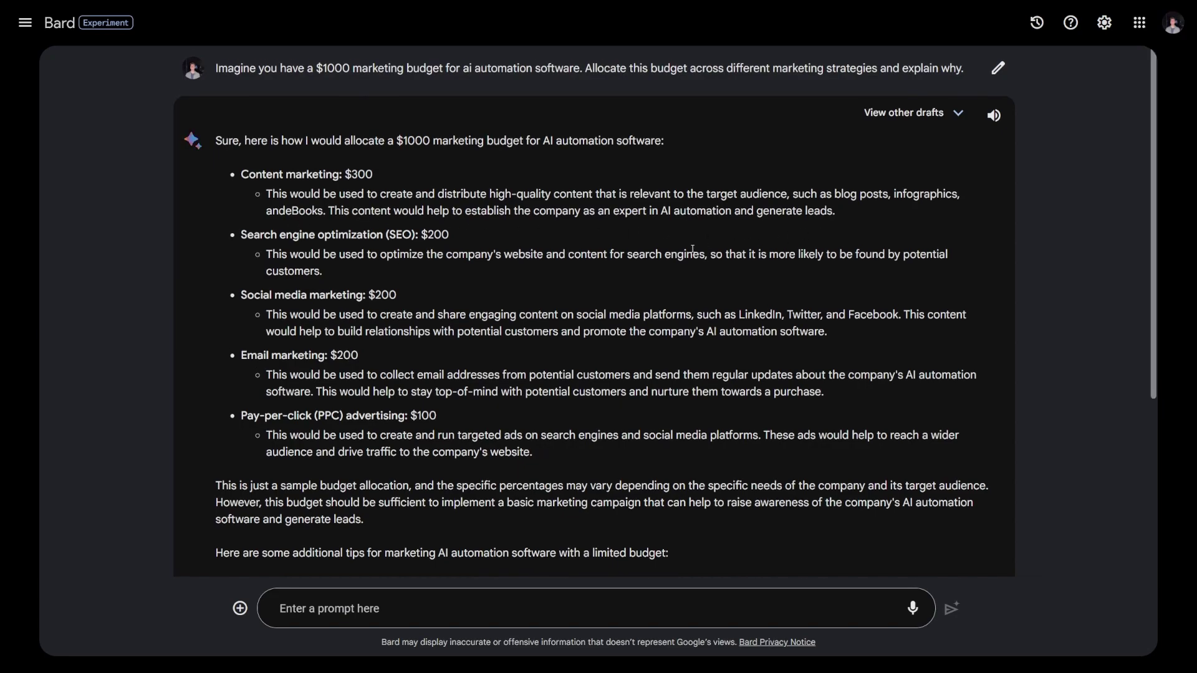
- Read down through Bard's $1000 split across content, SEO, social media, email and PPC
{"action": "scroll", "coordinate": [305, 231], "scroll_direction": "down", "scroll_amount": 1}
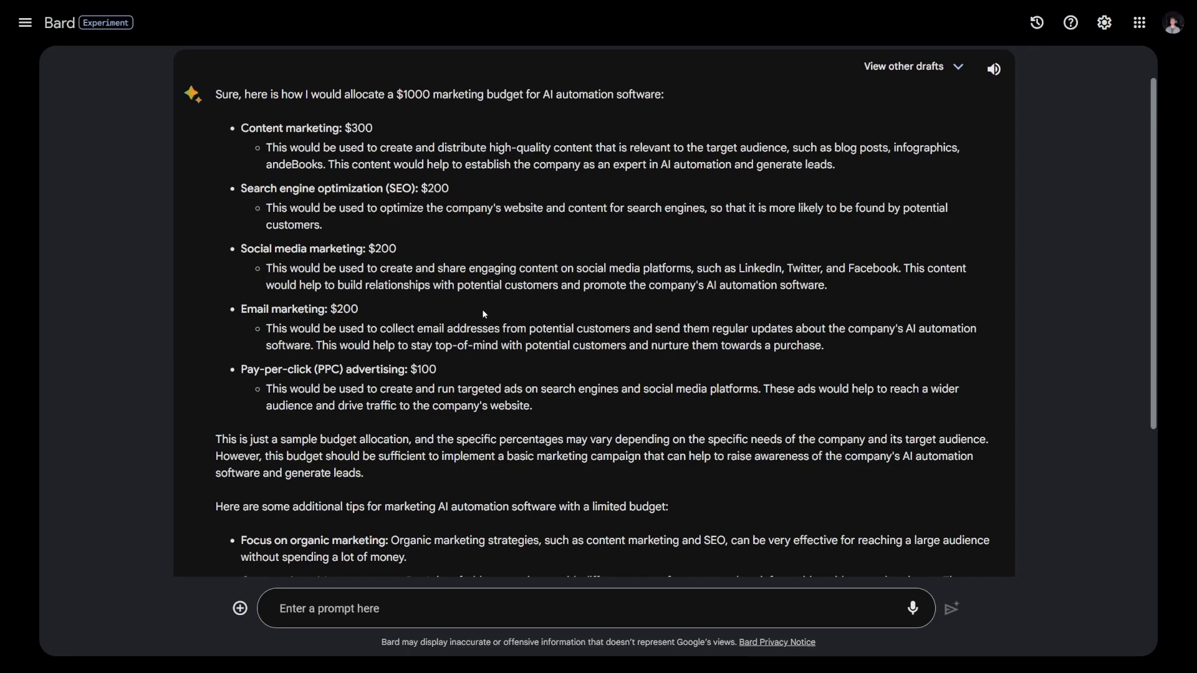
{"action": "scroll", "coordinate": [436, 317], "scroll_direction": "down", "scroll_amount": 1}
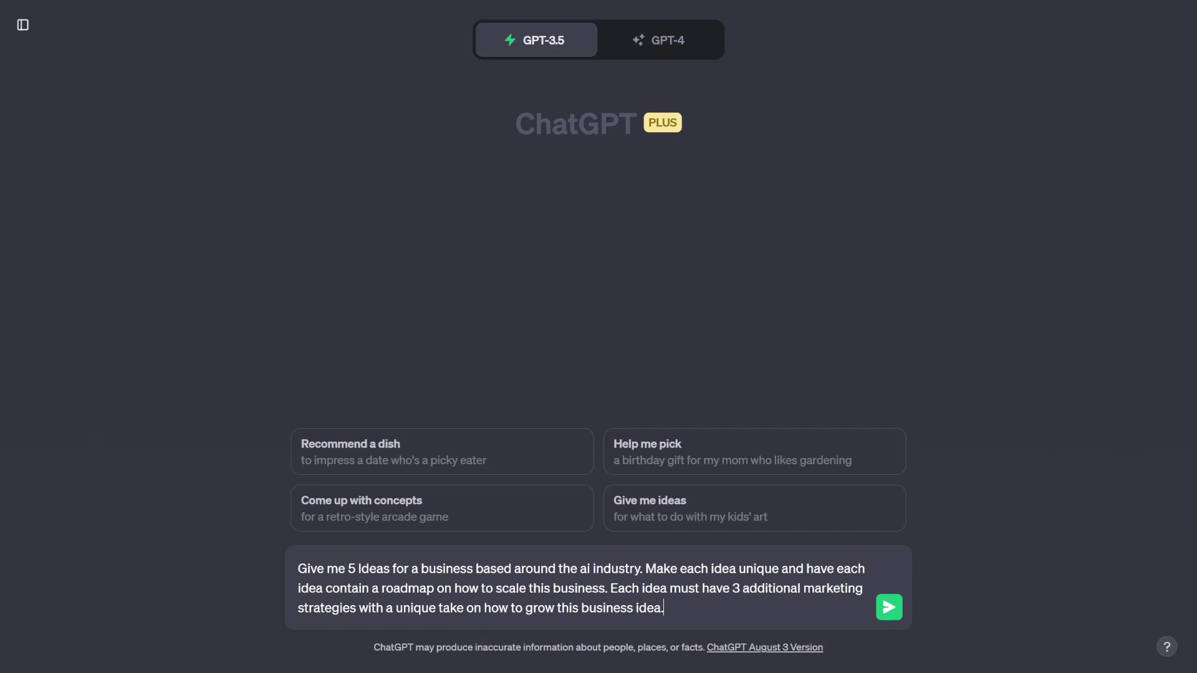
- Send the five AI business ideas prompt and follow ChatGPT's roadmaps and marketing strategies
{"action": "key", "text": "Return"}
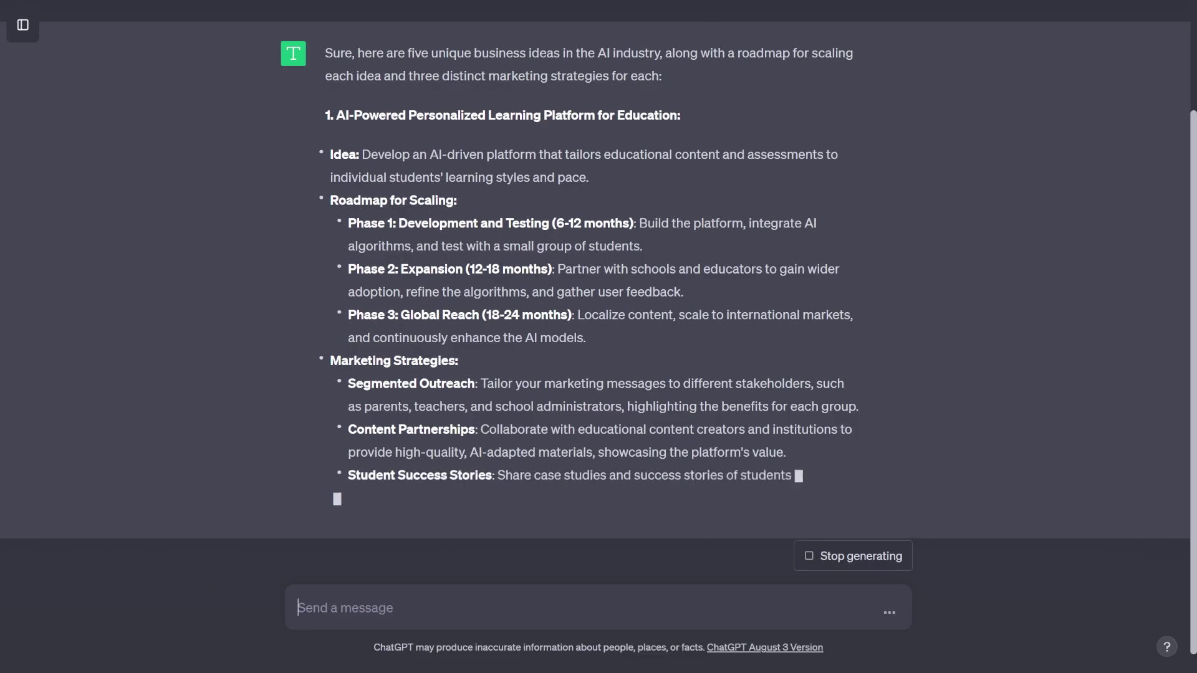
{"action": "scroll", "coordinate": [1090, 338], "scroll_direction": "up", "scroll_amount": 1}
{"action": "scroll", "coordinate": [1090, 338], "scroll_direction": "up", "scroll_amount": 2}
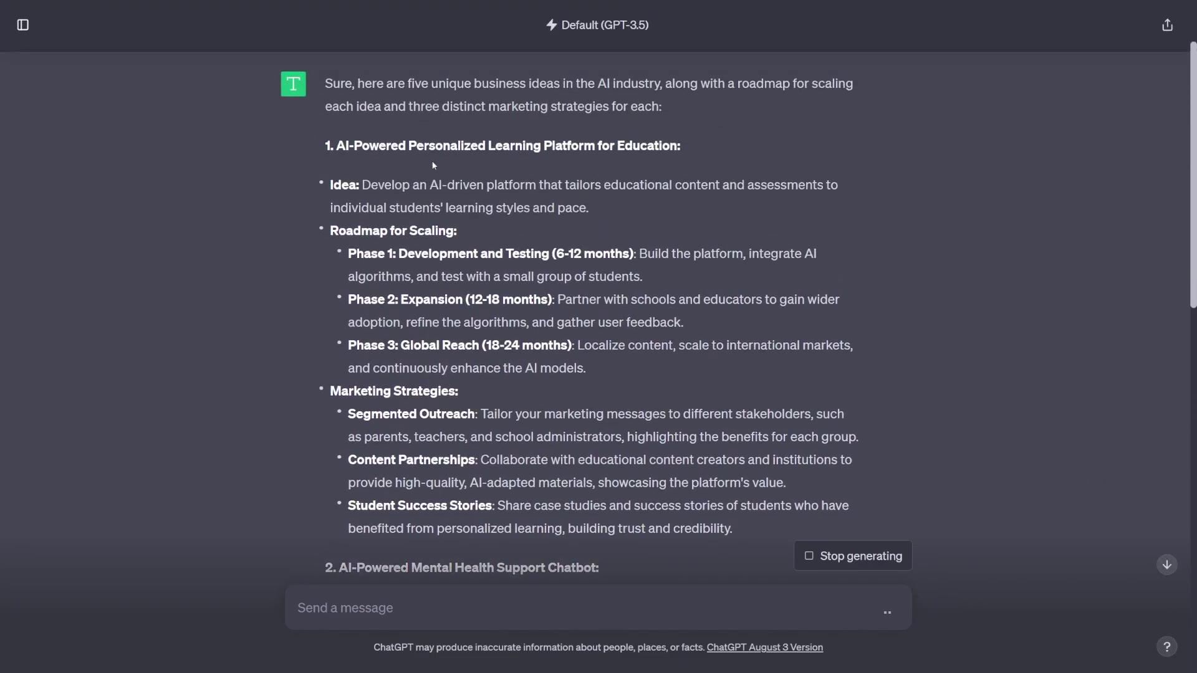
{"action": "scroll", "coordinate": [330, 161], "scroll_direction": "down", "scroll_amount": 1}
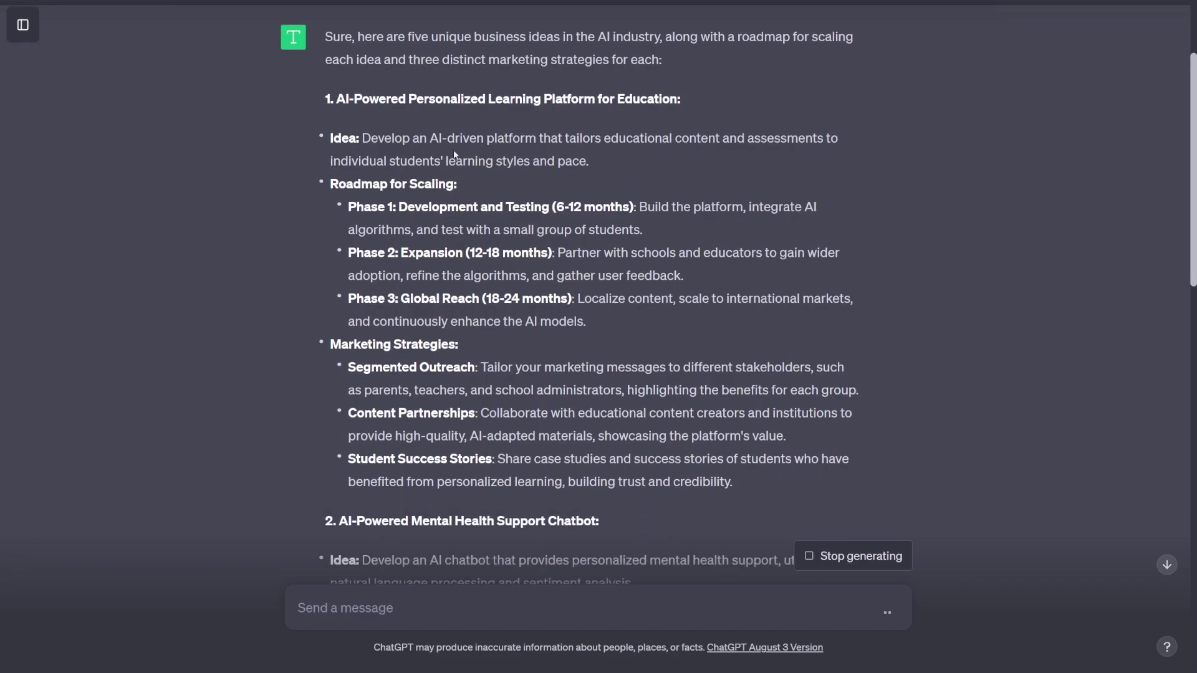
{"action": "scroll", "coordinate": [390, 187], "scroll_direction": "down", "scroll_amount": 1}
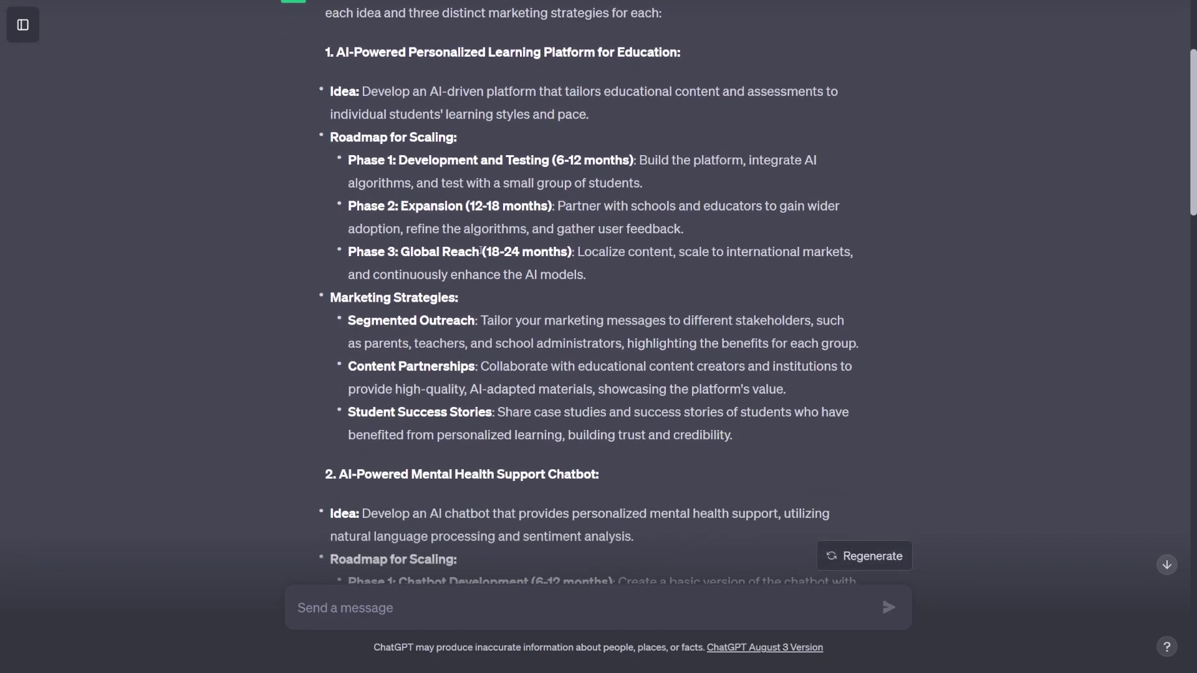
{"action": "scroll", "coordinate": [329, 351], "scroll_direction": "down", "scroll_amount": 1}
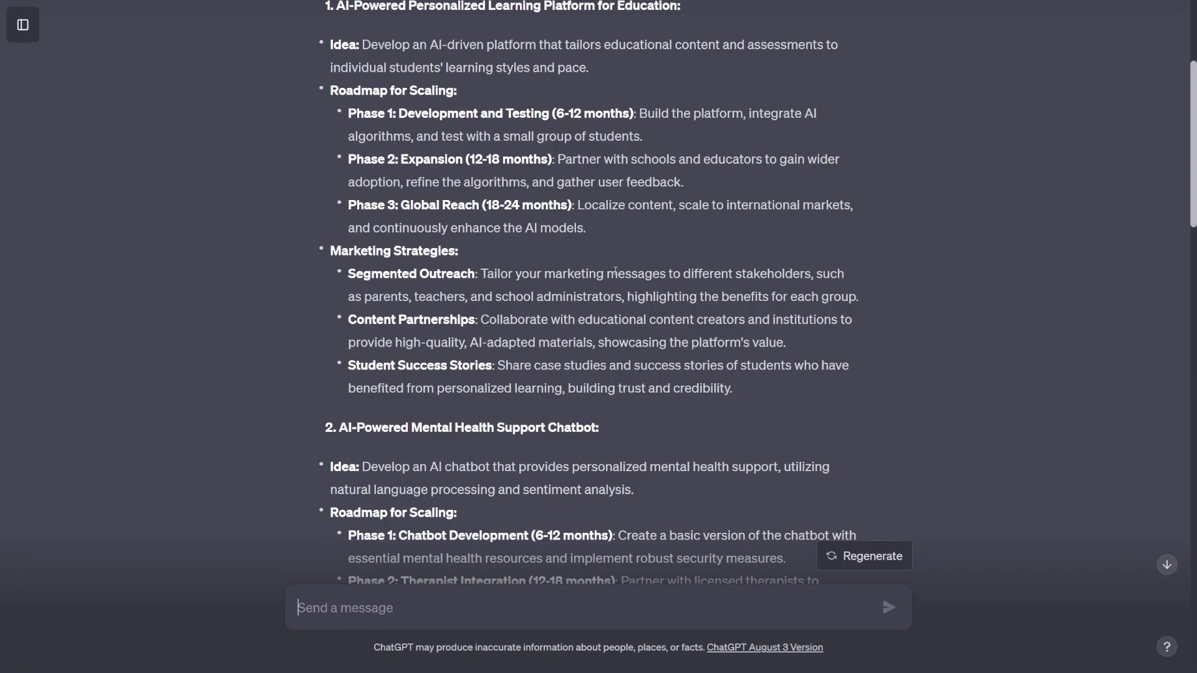
{"action": "scroll", "coordinate": [427, 310], "scroll_direction": "down", "scroll_amount": 1}
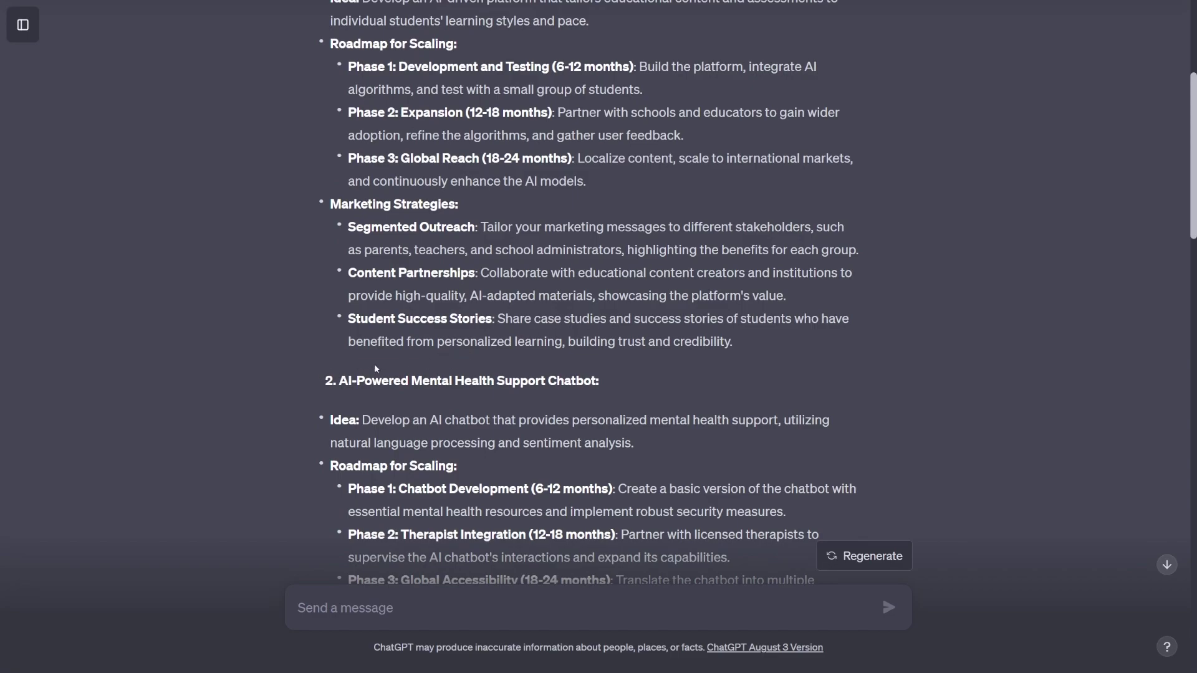
{"action": "scroll", "coordinate": [518, 346], "scroll_direction": "down", "scroll_amount": 3}
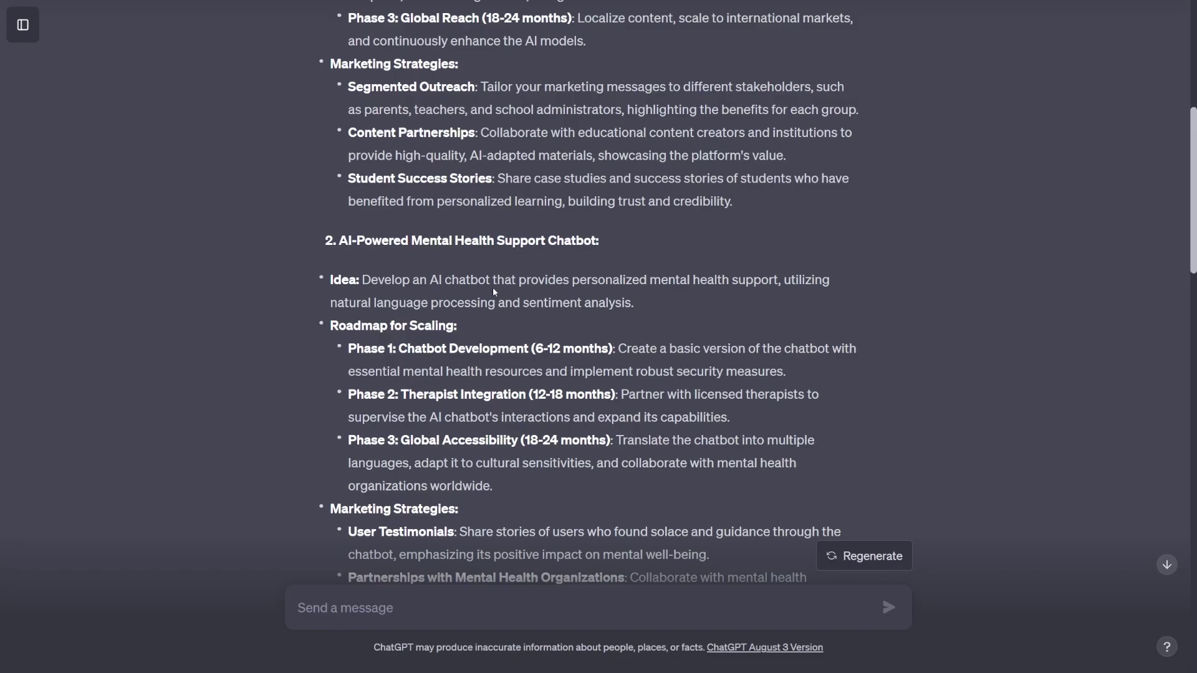
{"action": "scroll", "coordinate": [677, 318], "scroll_direction": "up", "scroll_amount": 10}
{"action": "scroll", "coordinate": [624, 320], "scroll_direction": "down", "scroll_amount": 12}
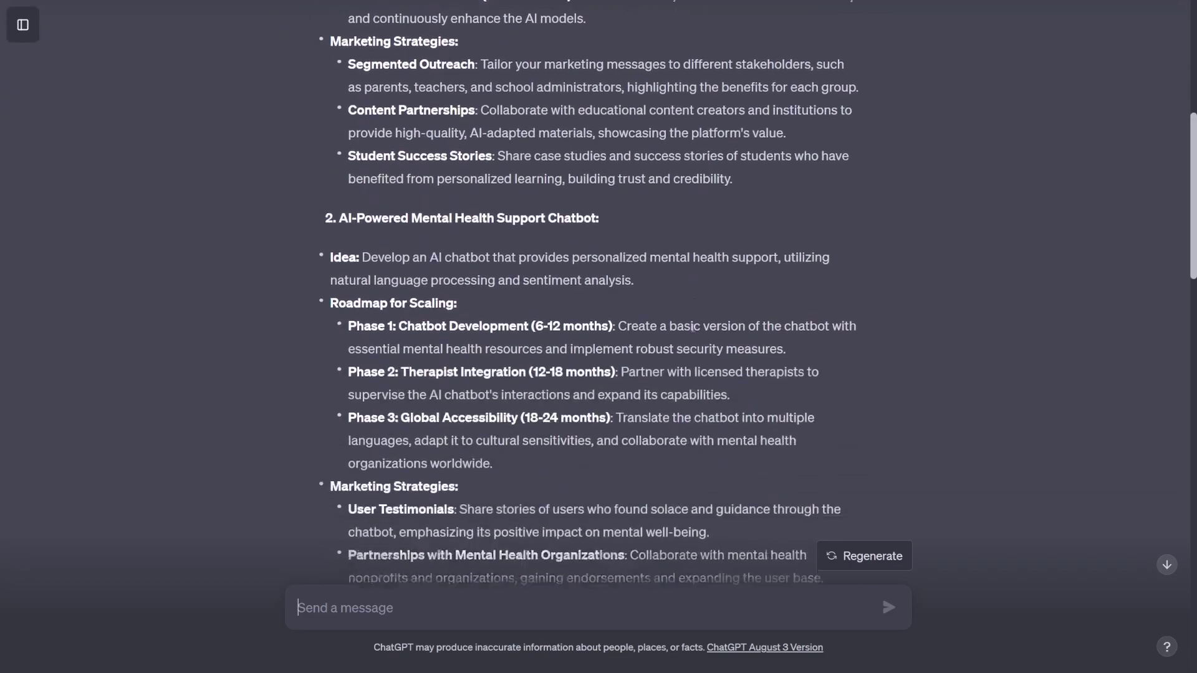
{"action": "scroll", "coordinate": [562, 322], "scroll_direction": "down", "scroll_amount": 1}
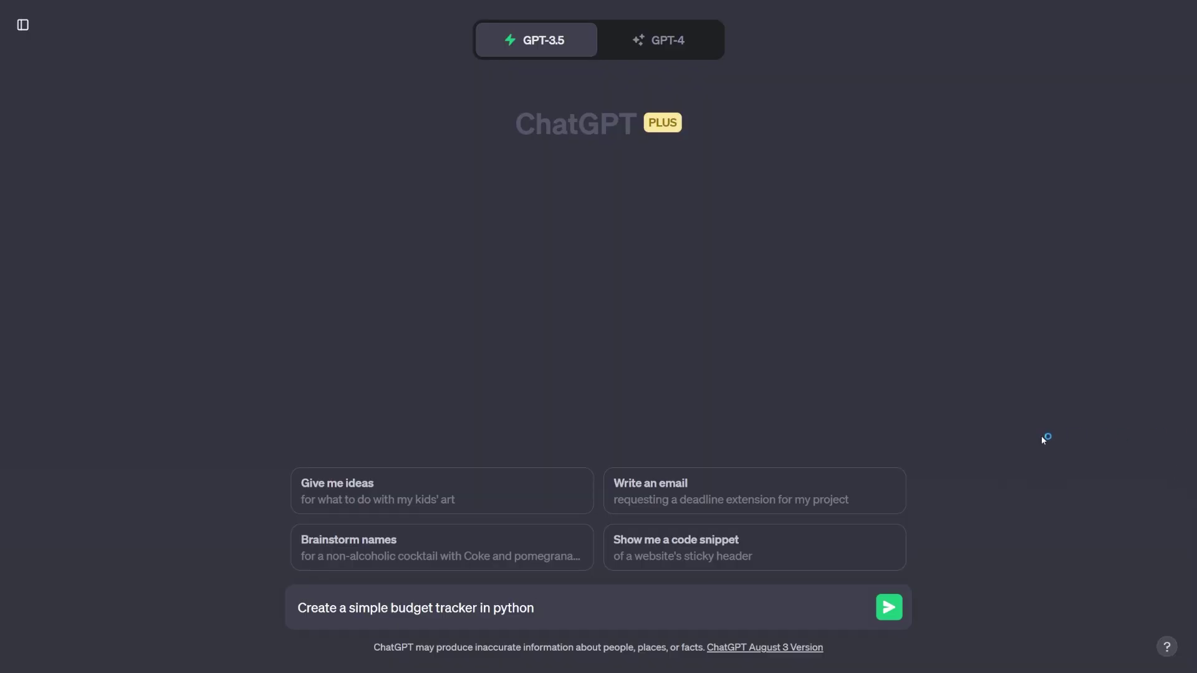
- Send the 'Create a simple budget tracker in python' prompt to ChatGPT
{"action": "key", "text": "Return"}
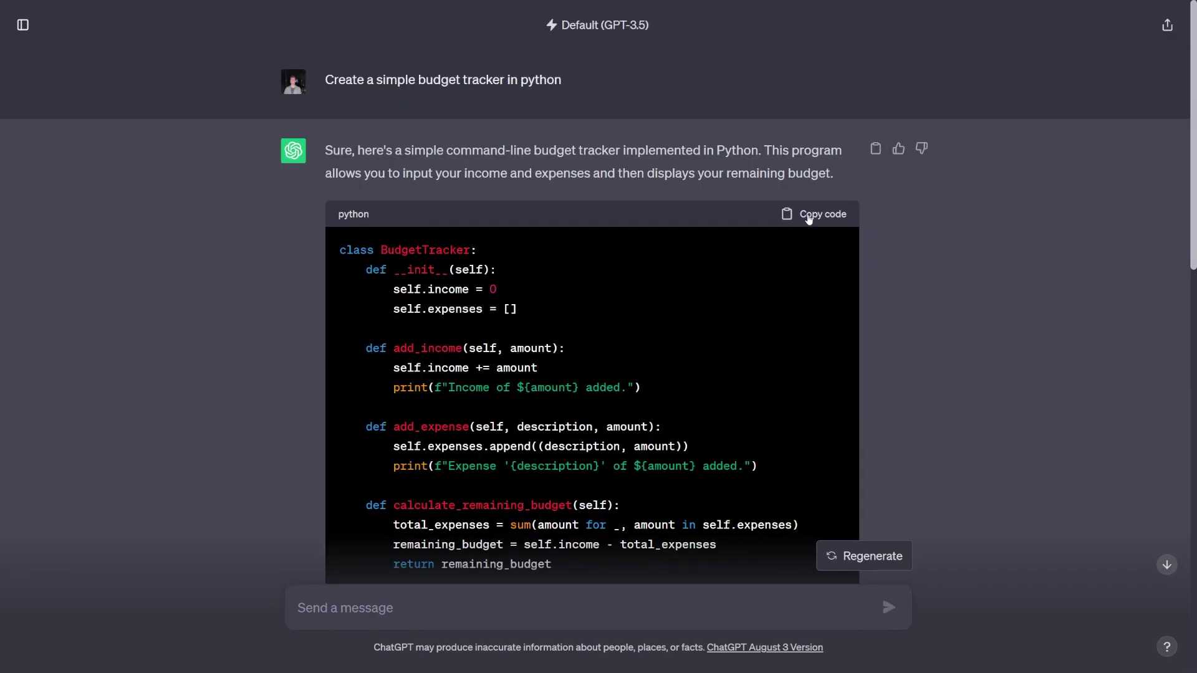
- Copy ChatGPT's budget tracker into chatgptbt.py, run it, and add $300 income
{"action": "left_click", "coordinate": [809, 217]}
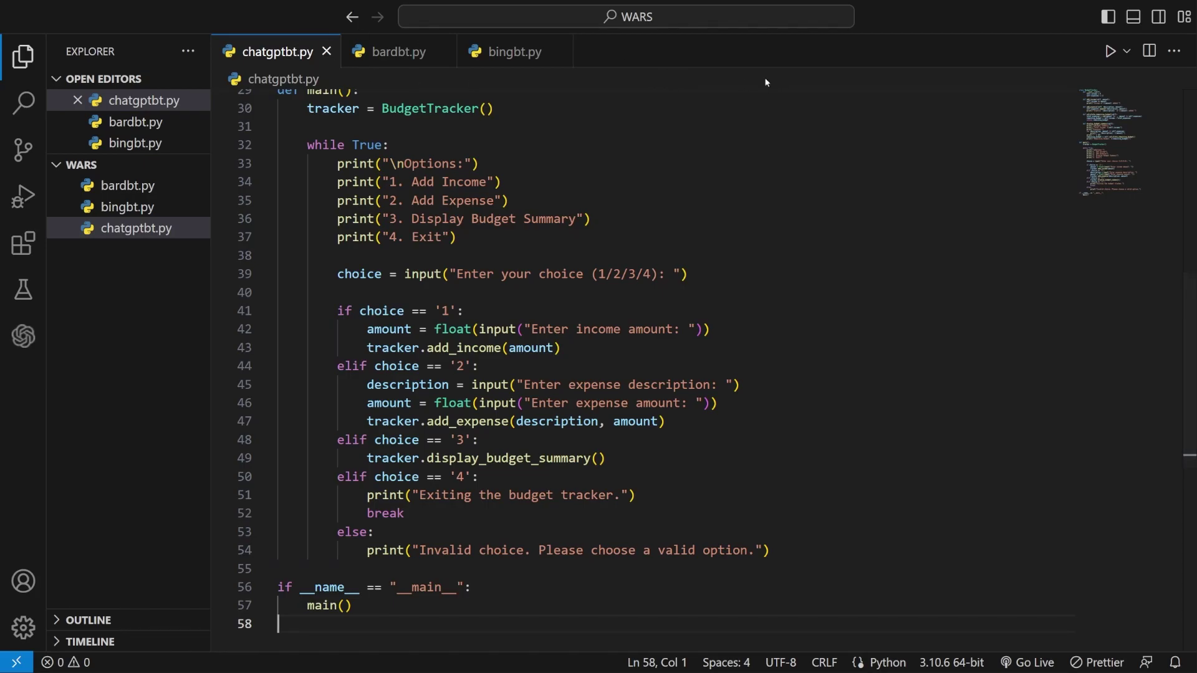
{"action": "left_click", "coordinate": [1110, 51]}
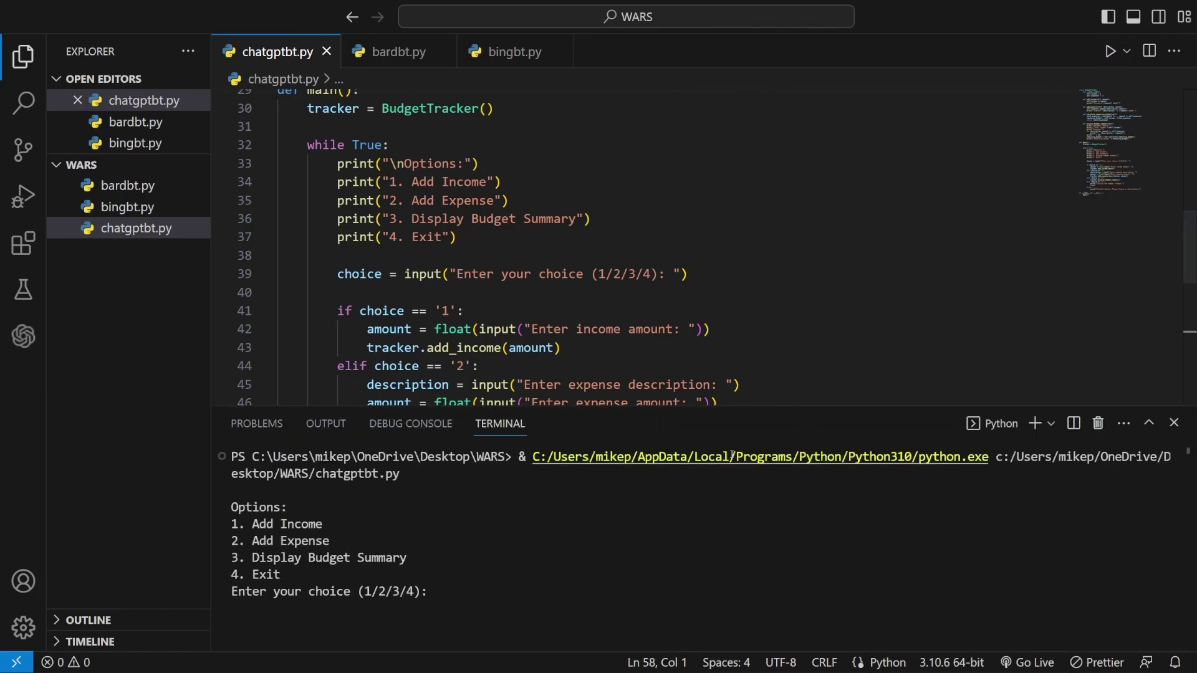
{"action": "left_click", "coordinate": [469, 590]}
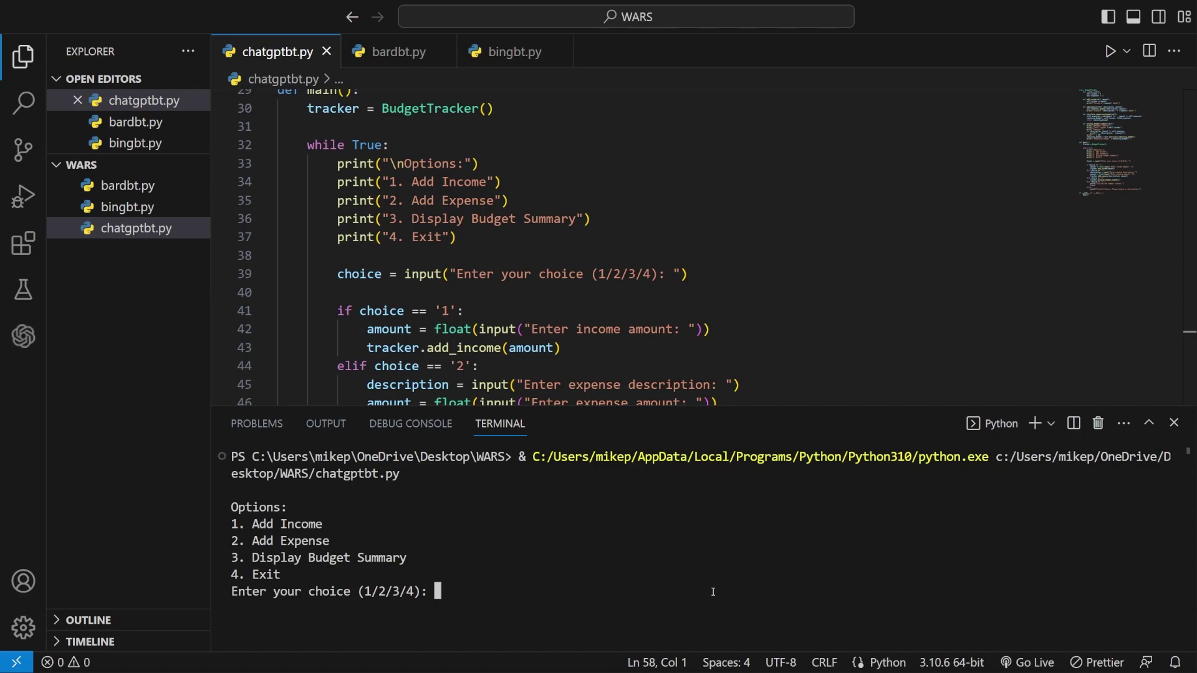
{"action": "type", "text": "1"}
{"action": "key", "text": "Return"}
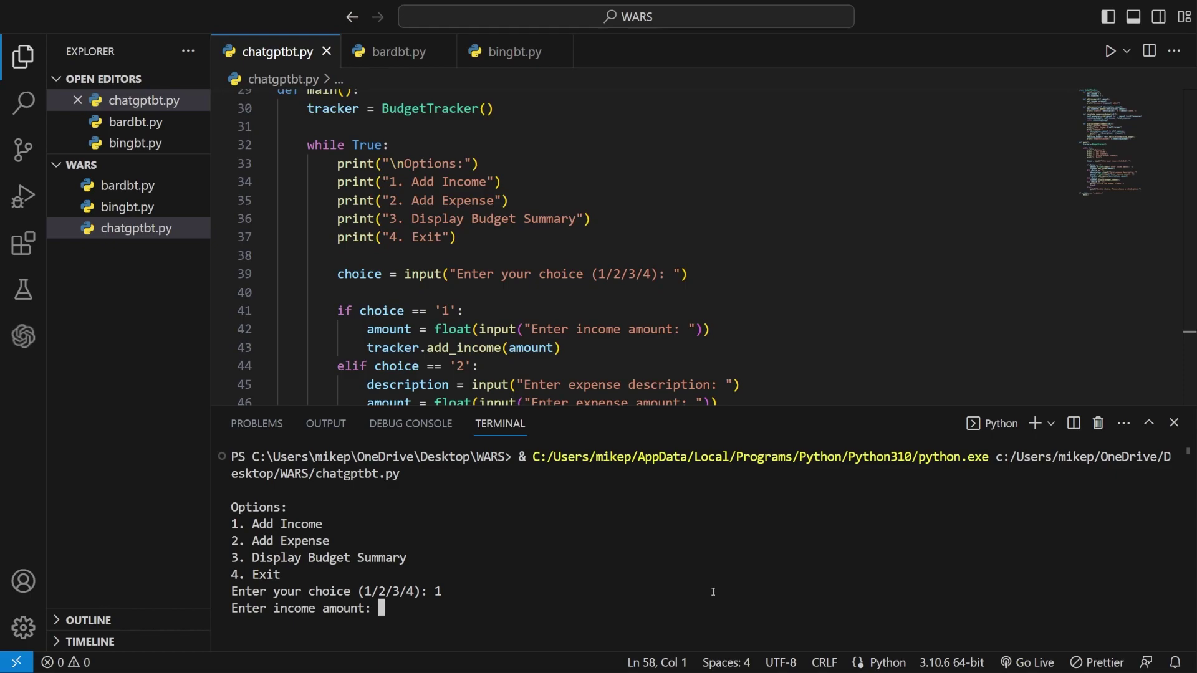
{"action": "type", "text": "300"}
{"action": "key", "text": "Return"}
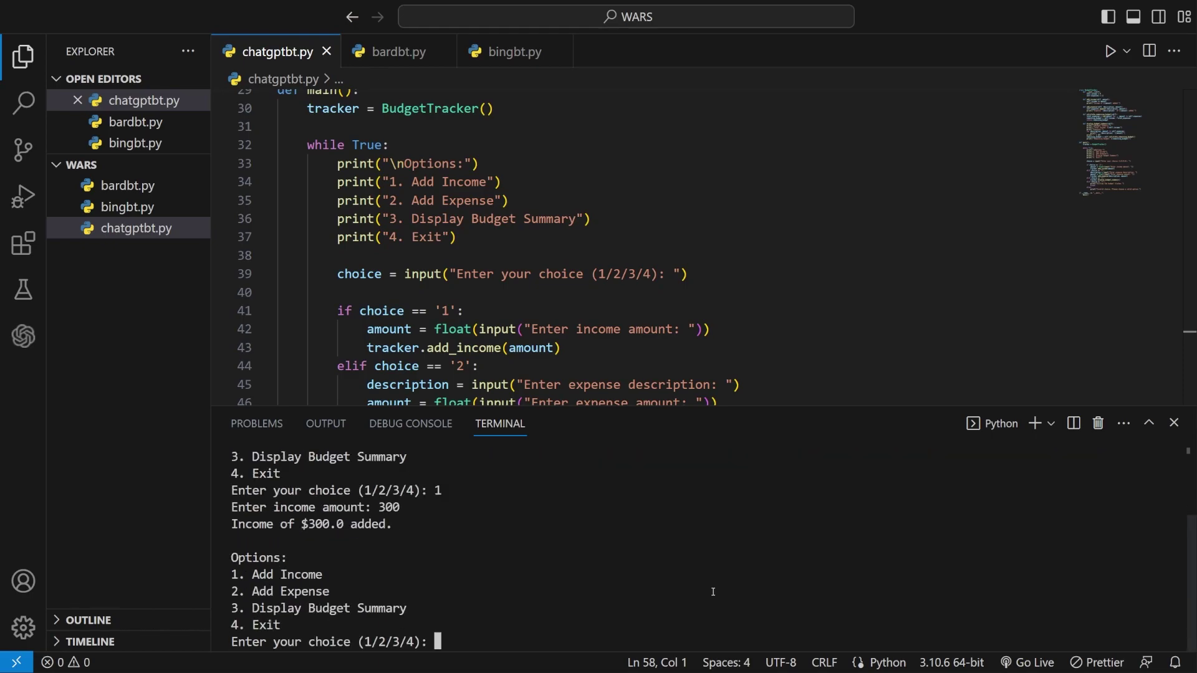
- Add a second $200 income and a $600 'automation' expense
{"action": "type", "text": "1"}
{"action": "key", "text": "Return"}
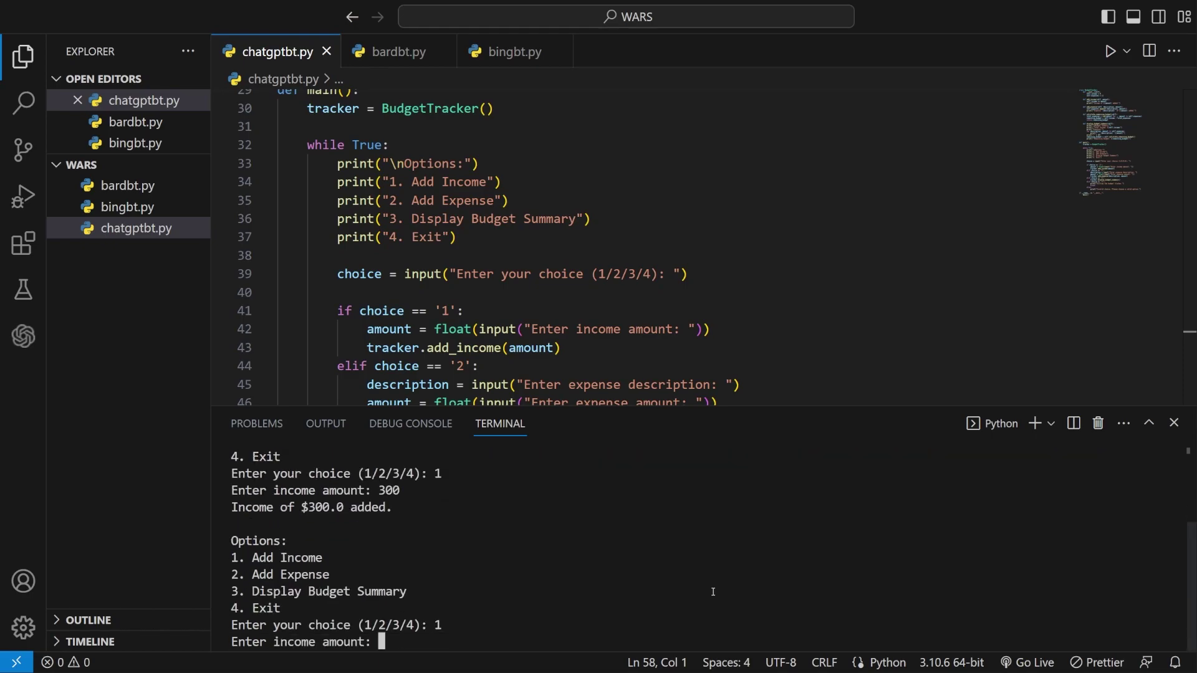
{"action": "type", "text": "200"}
{"action": "key", "text": "Return"}
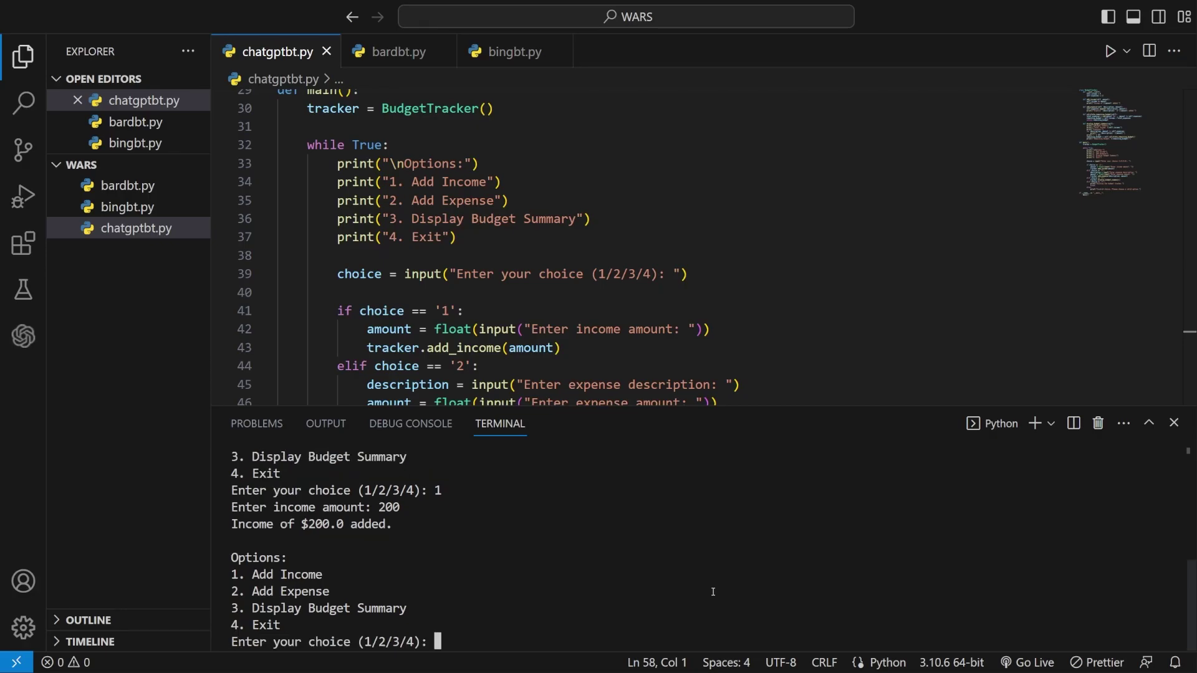
{"action": "type", "text": "2"}
{"action": "key", "text": "Return"}
{"action": "type", "text": "automation"}
{"action": "key", "text": "Return"}
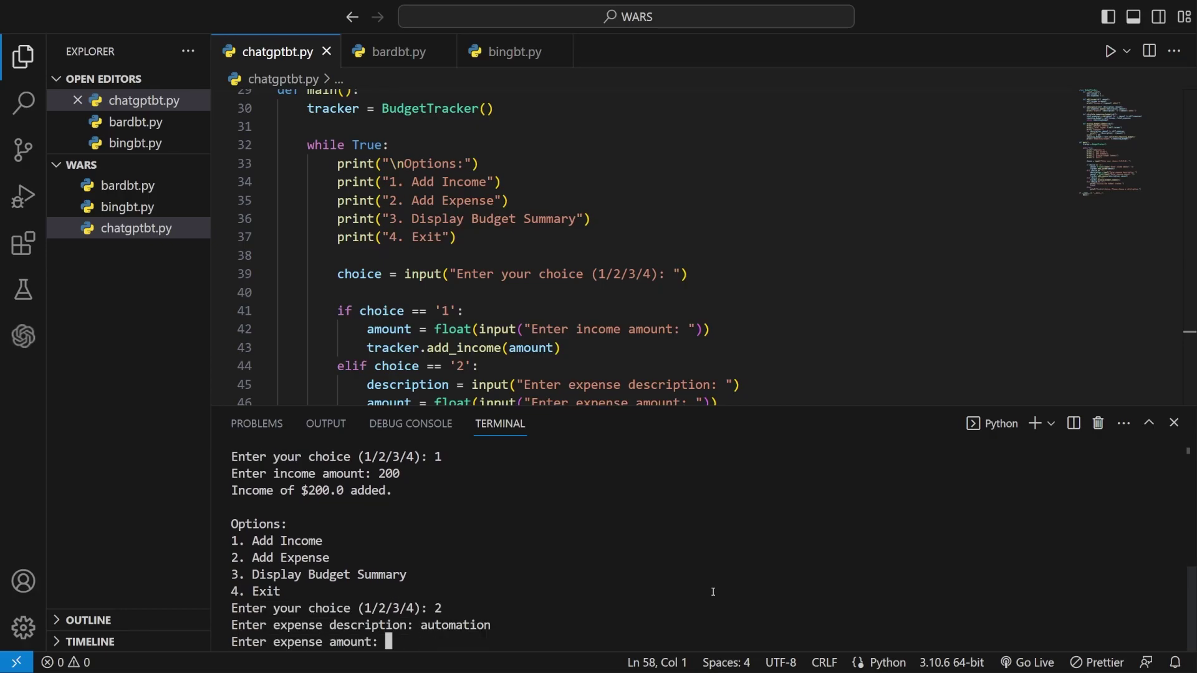
{"action": "type", "text": "600"}
{"action": "key", "text": "Return"}
- Show the budget summary with $-100.0 remaining, then exit the tracker
{"action": "type", "text": "3"}
{"action": "key", "text": "Return"}
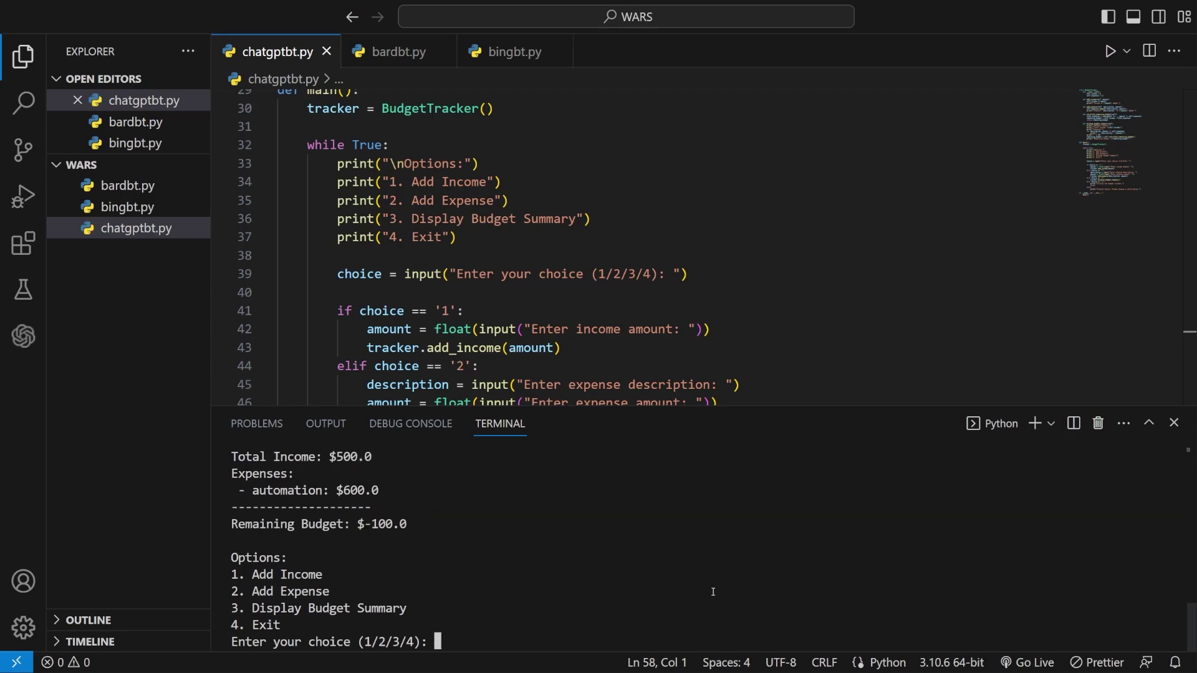
{"action": "type", "text": "3"}
{"action": "key", "text": "Return"}
{"action": "scroll", "coordinate": [461, 519], "scroll_direction": "up", "scroll_amount": 2}
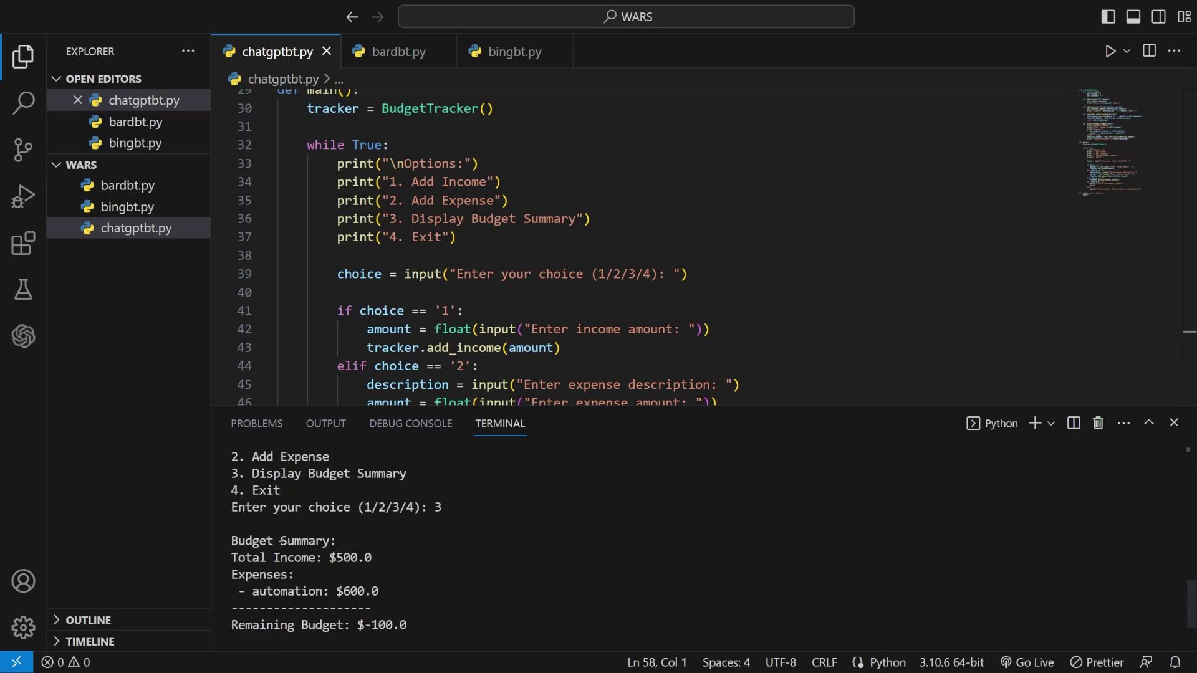
{"action": "scroll", "coordinate": [287, 555], "scroll_direction": "down", "scroll_amount": 2}
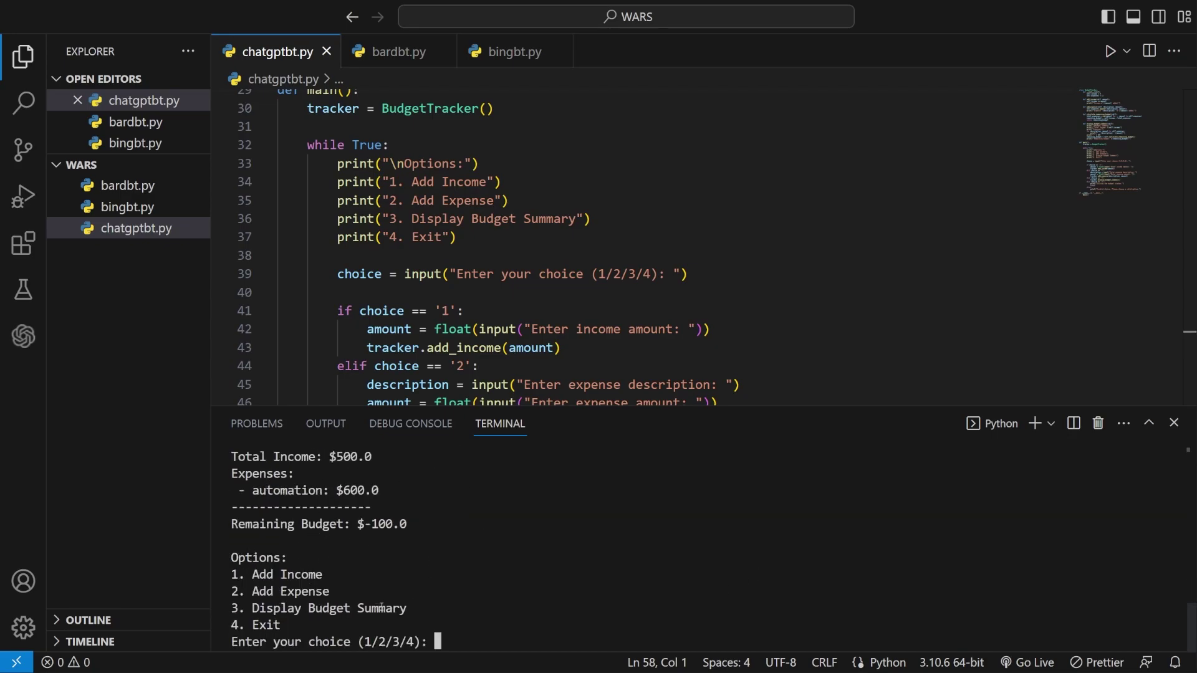
{"action": "type", "text": "4"}
{"action": "key", "text": "Return"}
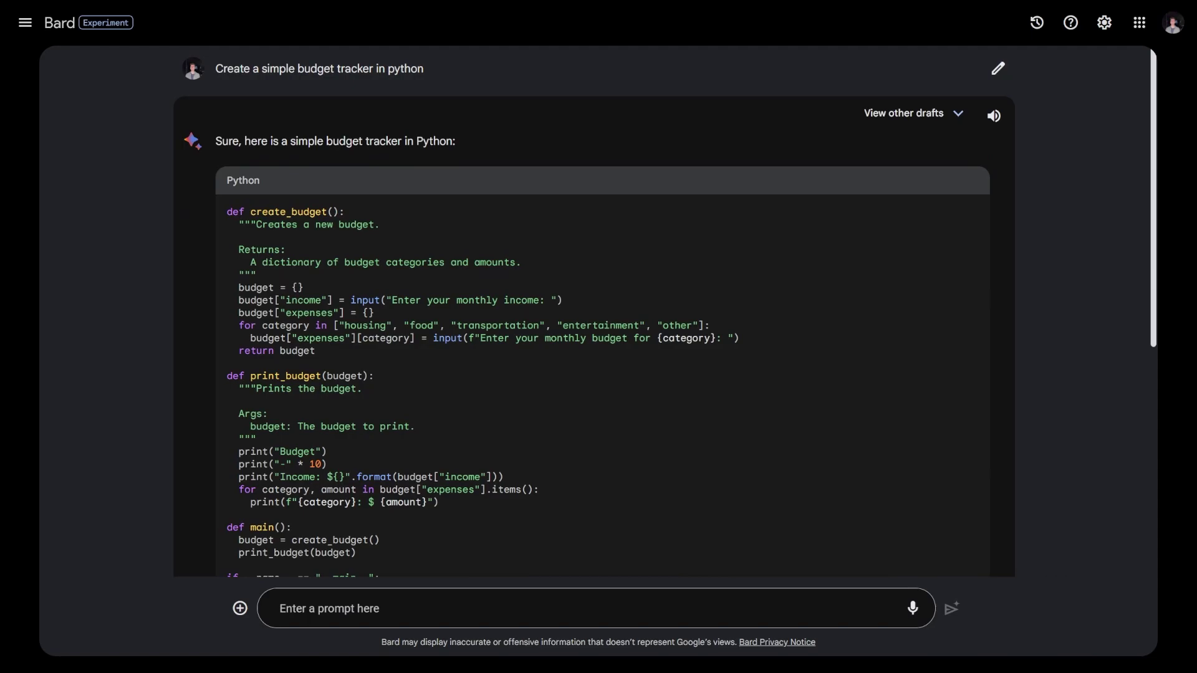
{"action": "scroll", "coordinate": [1030, 403], "scroll_direction": "down", "scroll_amount": 3}
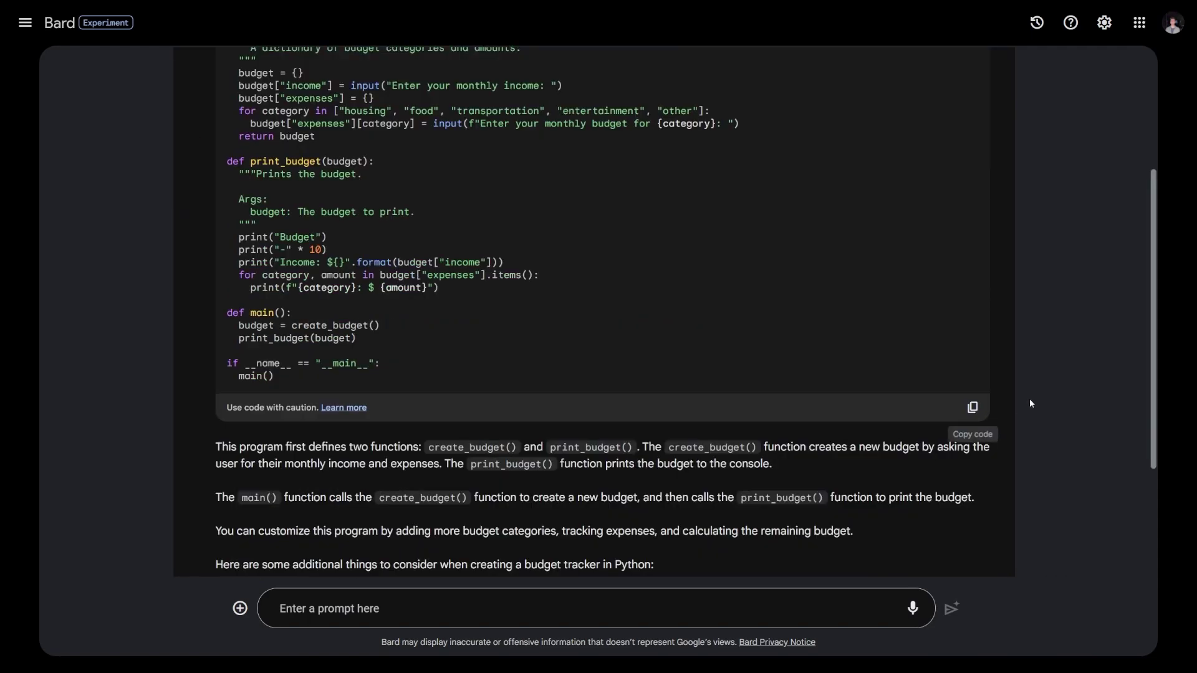
- Copy Bard's tracker code and enter $1000 income, 1500 housing and 1000 food budgets
{"action": "left_click", "coordinate": [974, 409]}
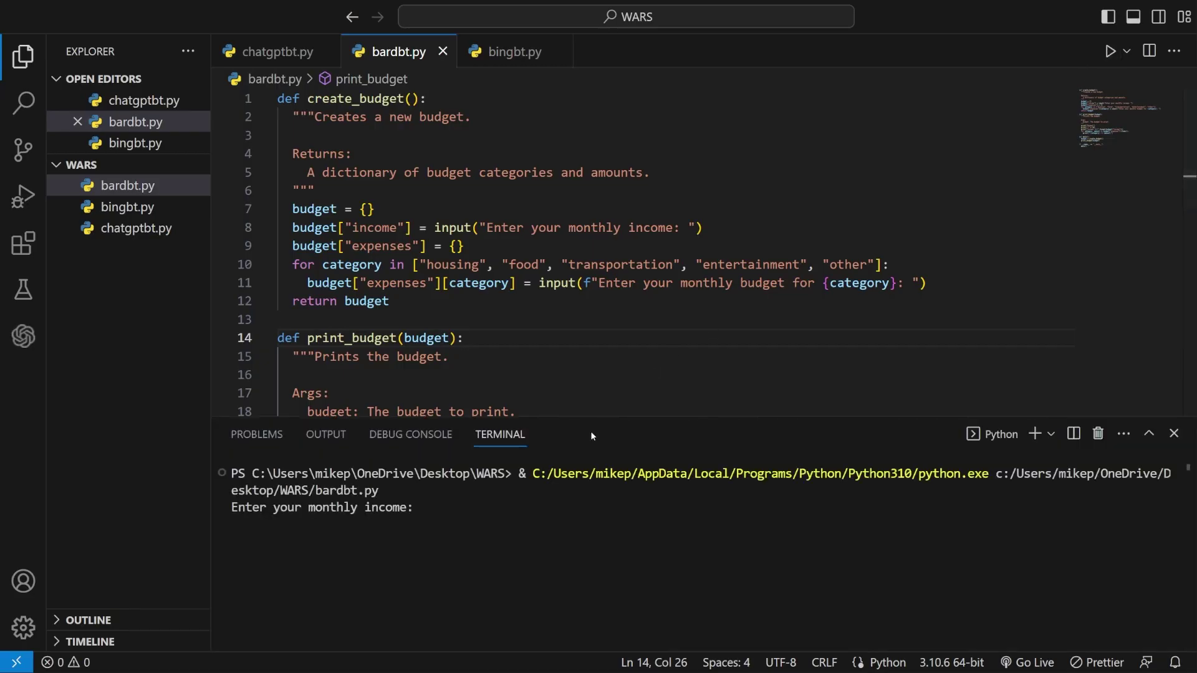
{"action": "type", "text": "1000"}
{"action": "key", "text": "Return"}
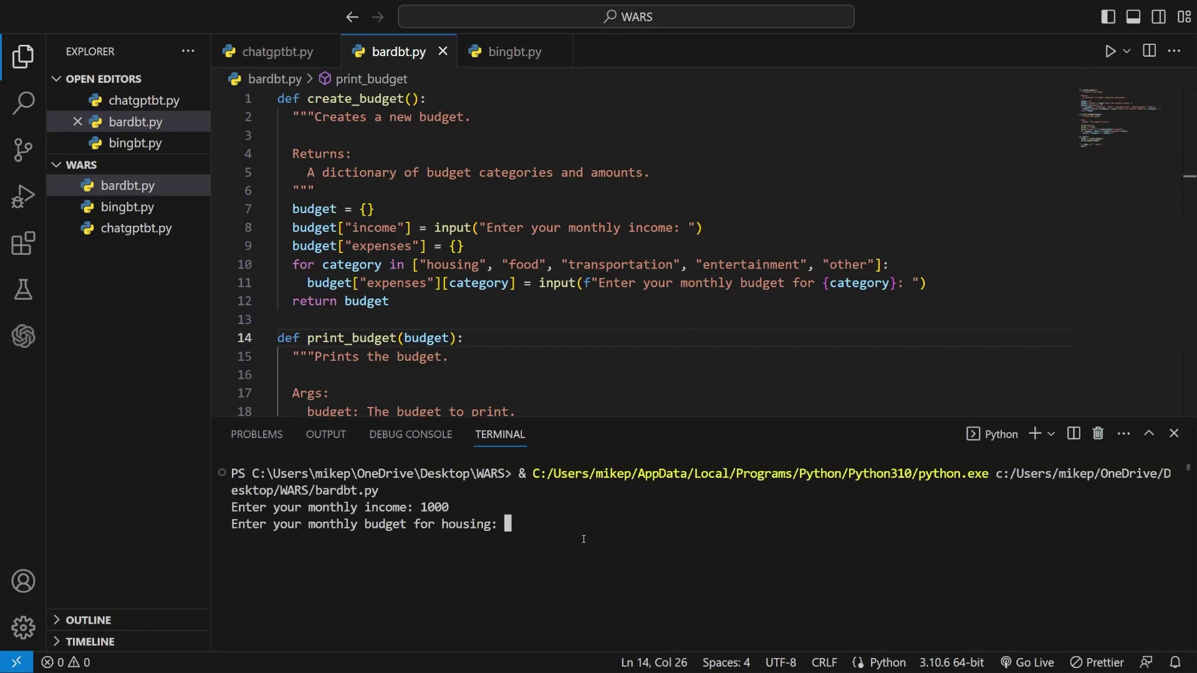
{"action": "type", "text": "1500"}
{"action": "key", "text": "Return"}
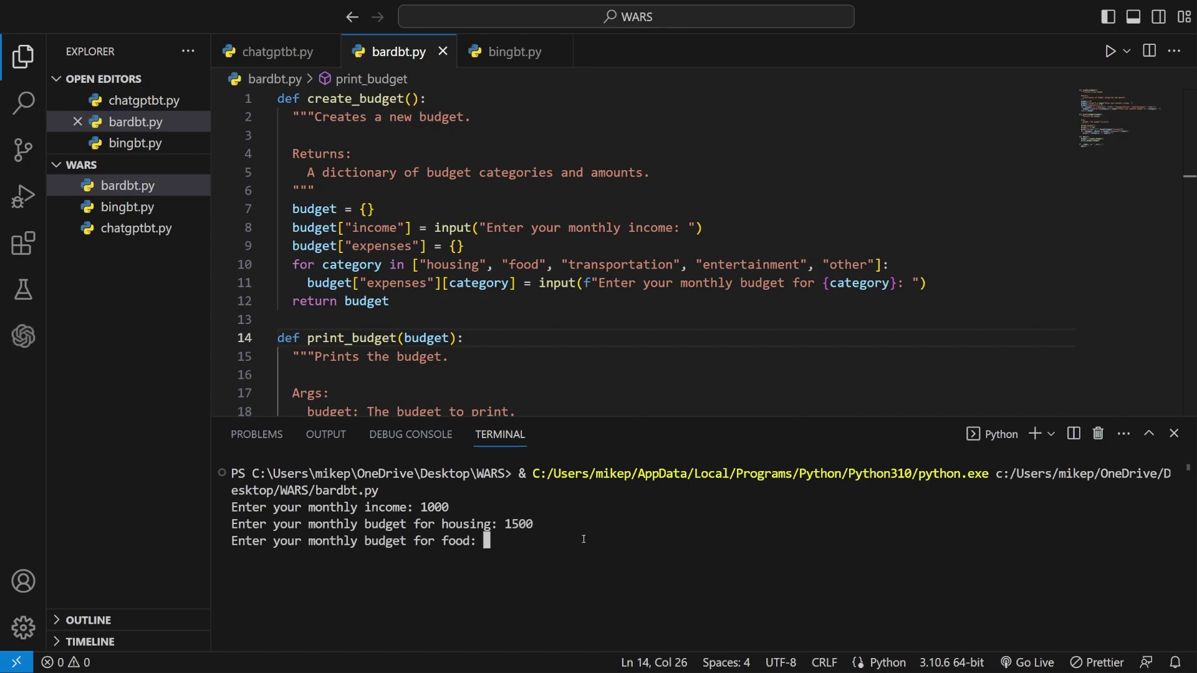
{"action": "type", "text": "1000"}
{"action": "key", "text": "Return"}
- Enter transportation 15, entertainment 50 and other 10 to print Bard's budget summary
{"action": "type", "text": "15"}
{"action": "key", "text": "Return"}
{"action": "type", "text": "50"}
{"action": "key", "text": "Return"}
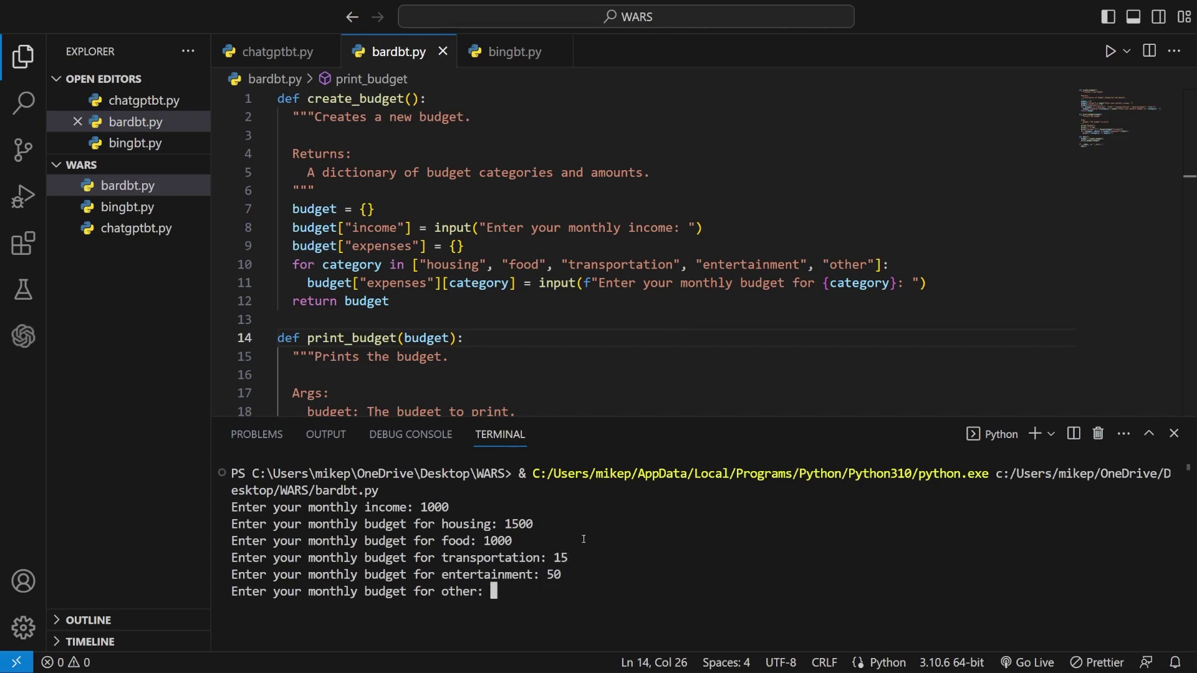
{"action": "type", "text": "10"}
{"action": "key", "text": "Return"}
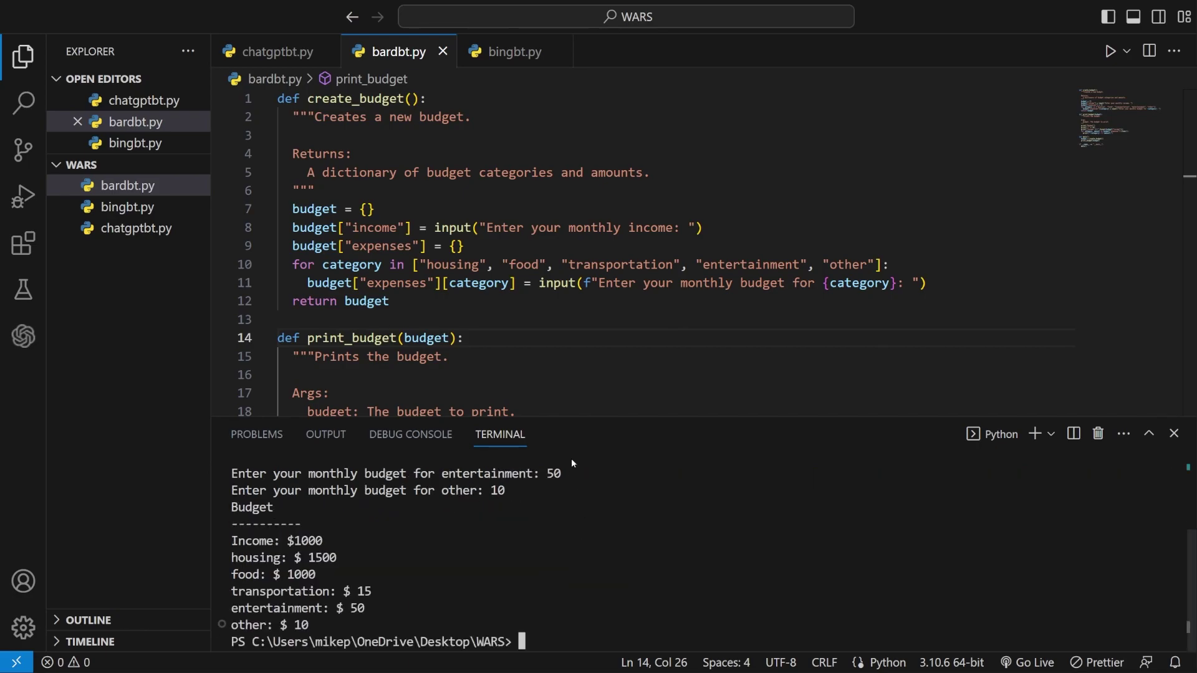
{"action": "scroll", "coordinate": [374, 583], "scroll_direction": "up", "scroll_amount": 2}
{"action": "scroll", "coordinate": [379, 583], "scroll_direction": "down", "scroll_amount": 2}
{"action": "scroll", "coordinate": [499, 330], "scroll_direction": "down", "scroll_amount": 3}
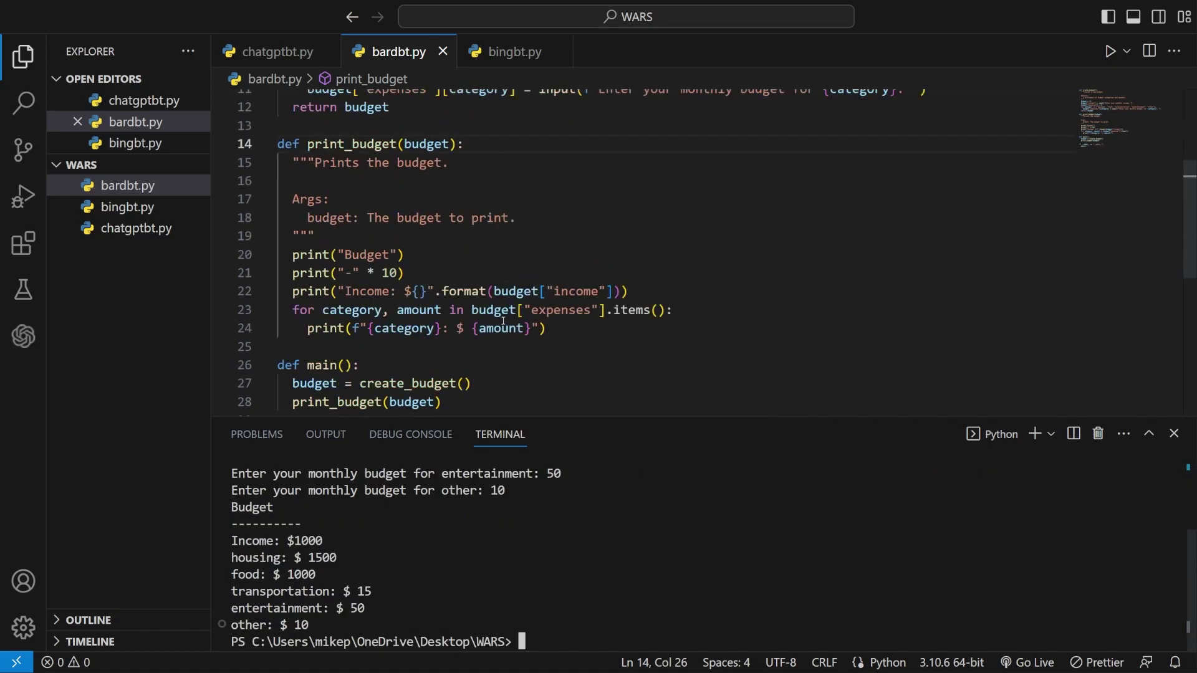
{"action": "scroll", "coordinate": [499, 330], "scroll_direction": "up", "scroll_amount": 3}
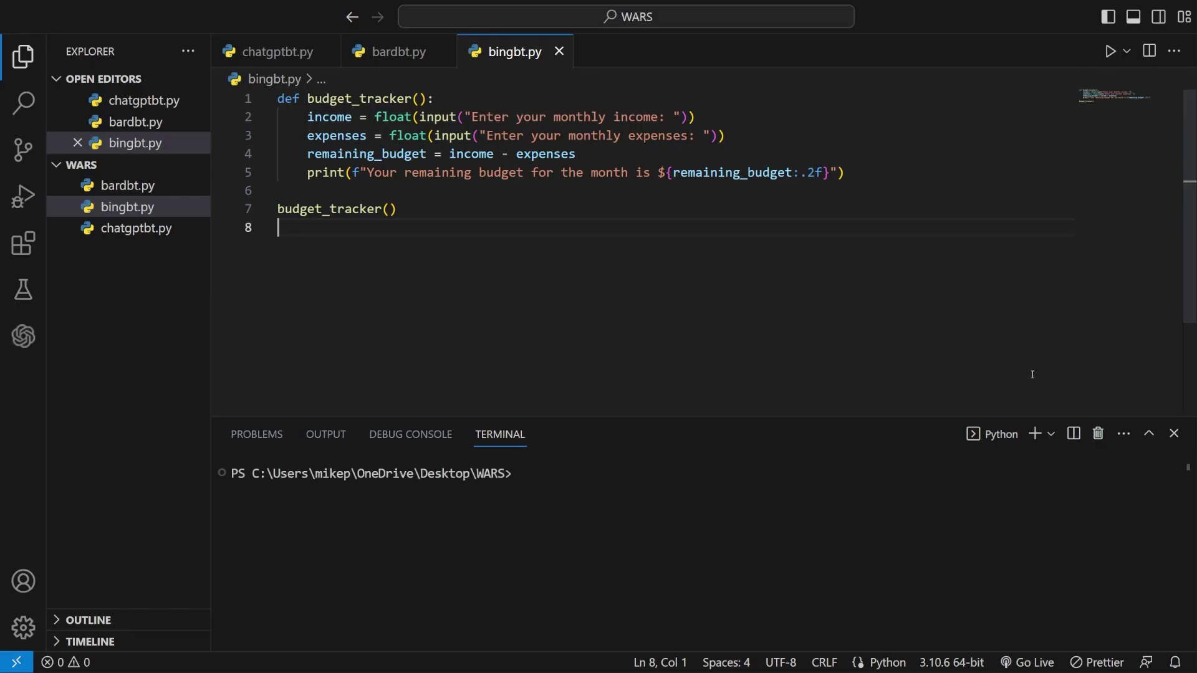
- Run bingbt.py with income 5000 and expenses 3000 to get the remaining budget
{"action": "key", "text": "ctrl+alt+n"}
{"action": "type", "text": "5000"}
{"action": "key", "text": "Return"}
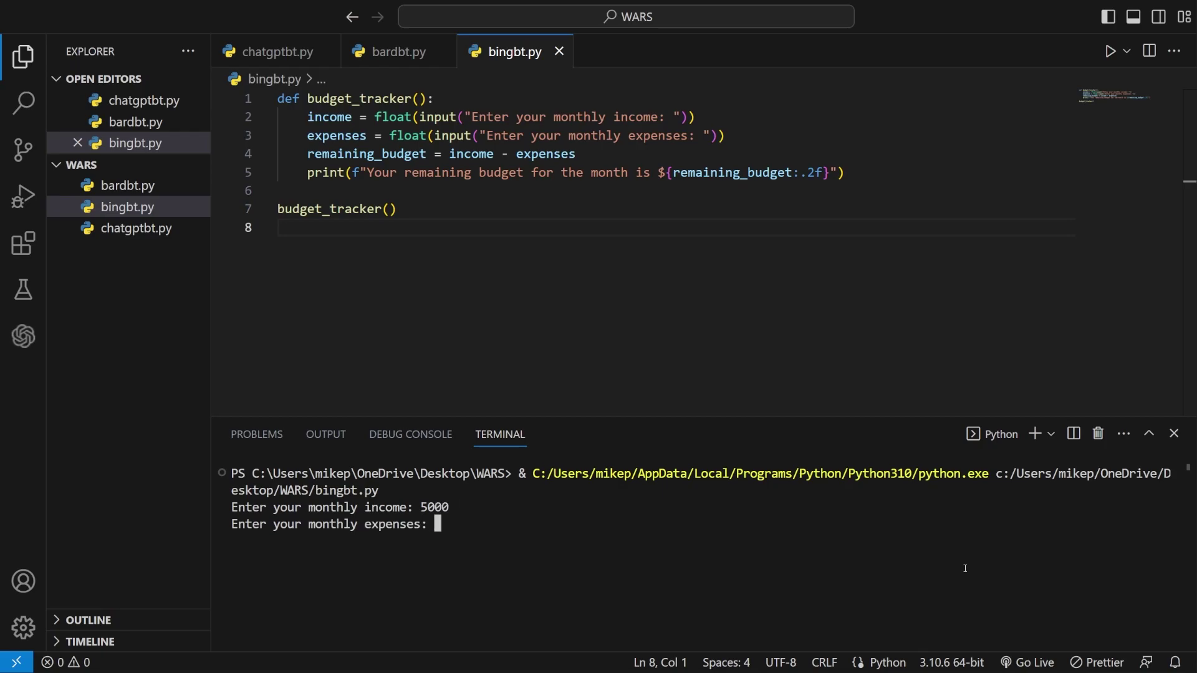
{"action": "type", "text": "3000"}
{"action": "key", "text": "Return"}
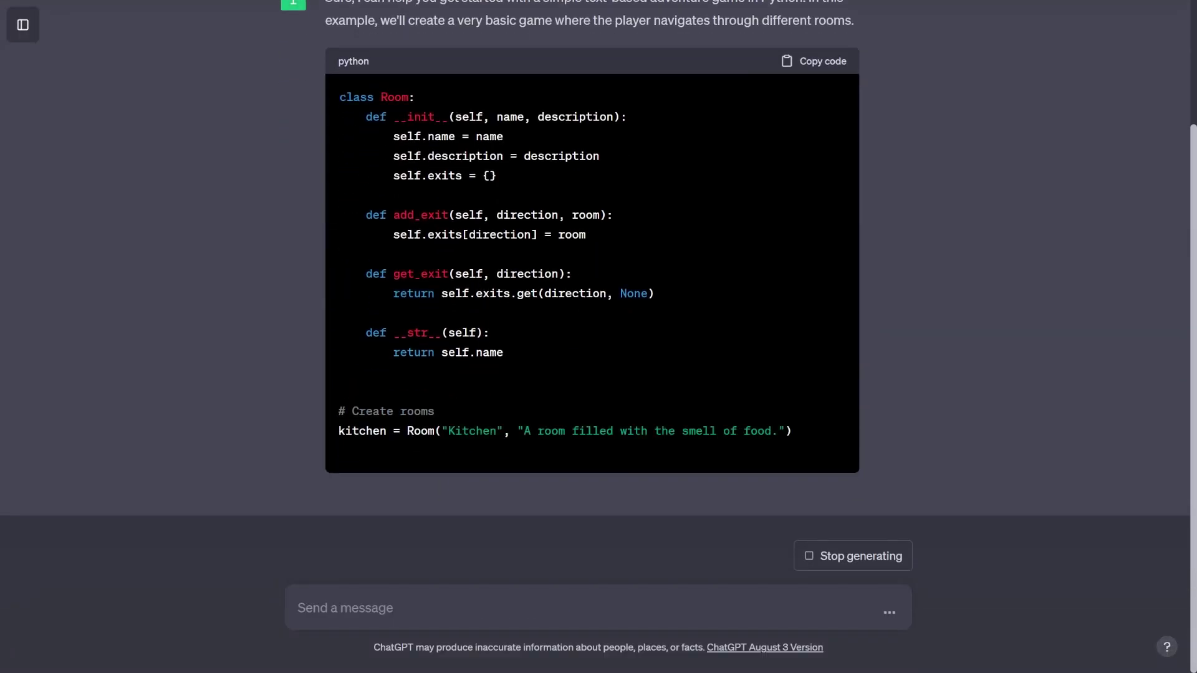
- Copy the code of ChatGPT's text adventure game
{"action": "scroll", "coordinate": [842, 146], "scroll_direction": "up", "scroll_amount": 5}
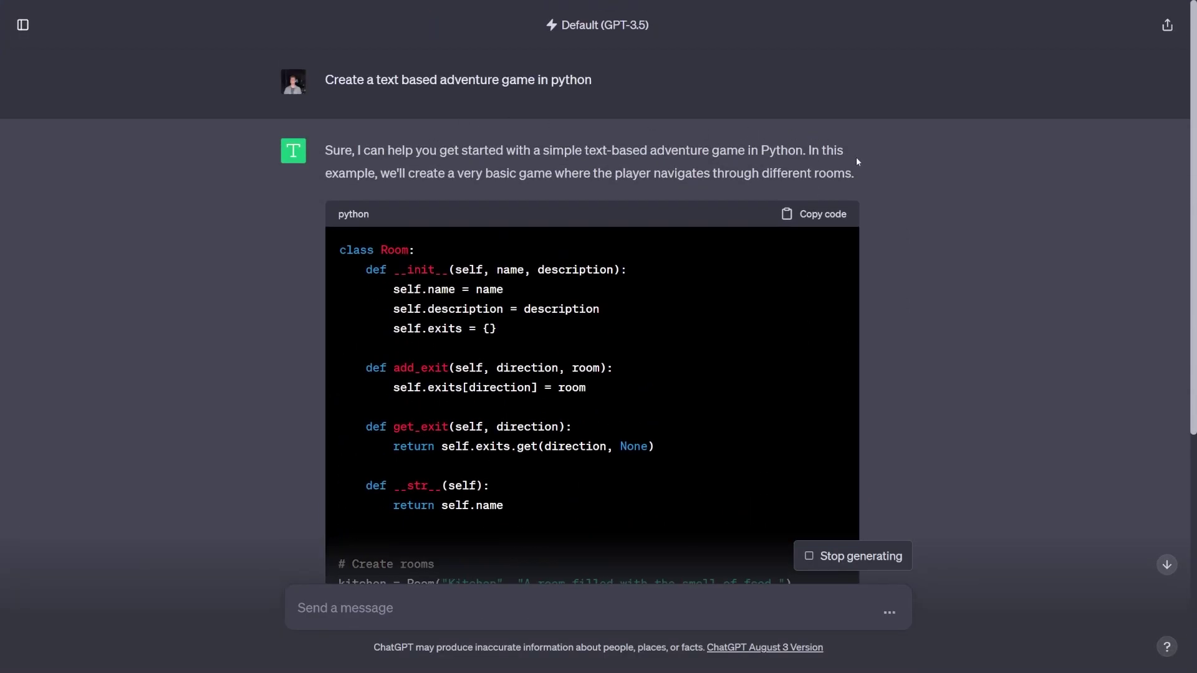
{"action": "left_click", "coordinate": [815, 214]}
{"action": "scroll", "coordinate": [403, 212], "scroll_direction": "down", "scroll_amount": 1}
- Run ChatGPT's adventure game and enter the moves north, west, north, south and east
{"action": "left_click", "coordinate": [1110, 50]}
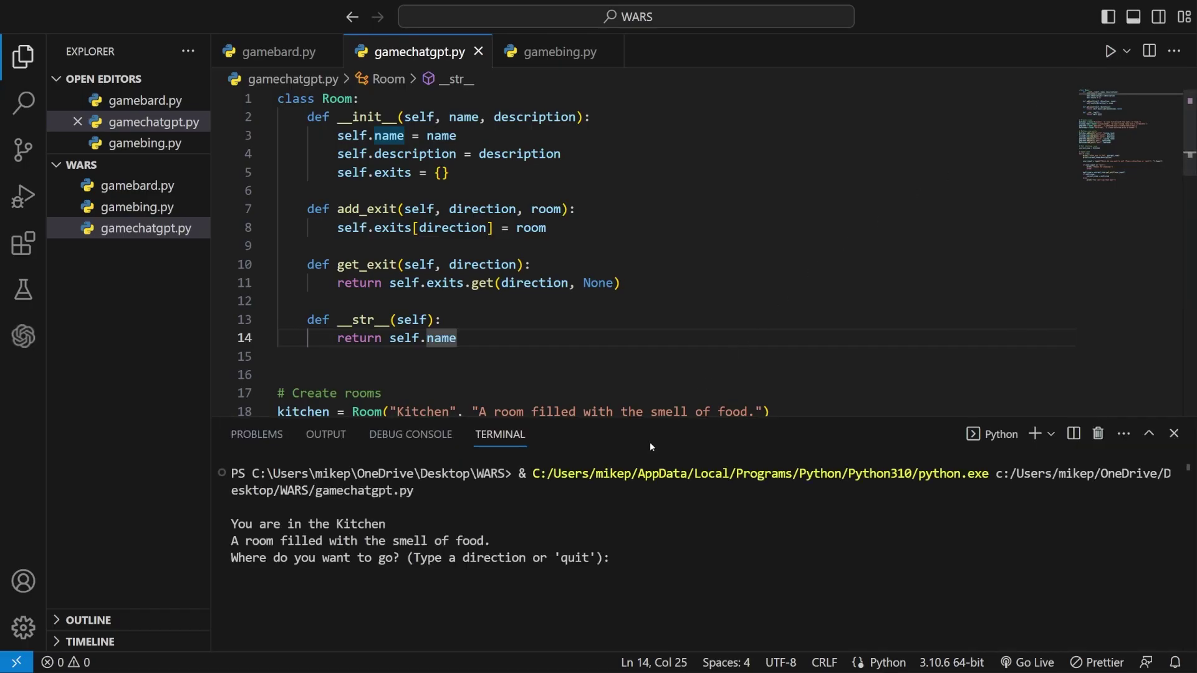
{"action": "left_click", "coordinate": [645, 562]}
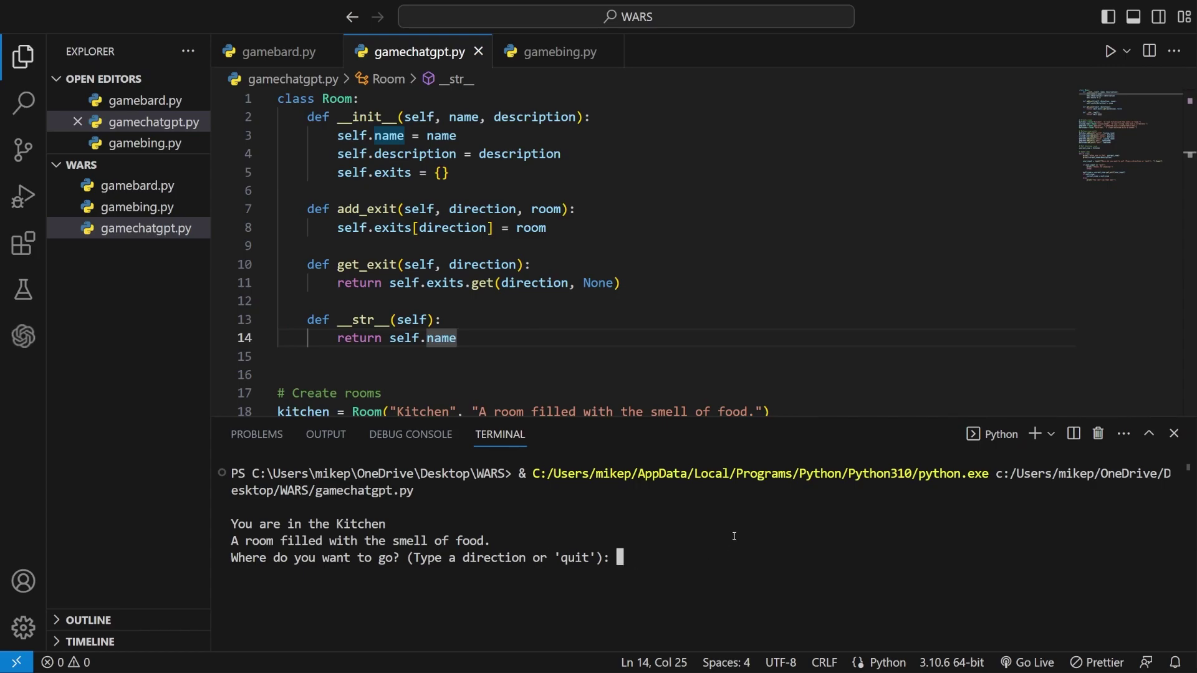
{"action": "type", "text": "north"}
{"action": "key", "text": "Return"}
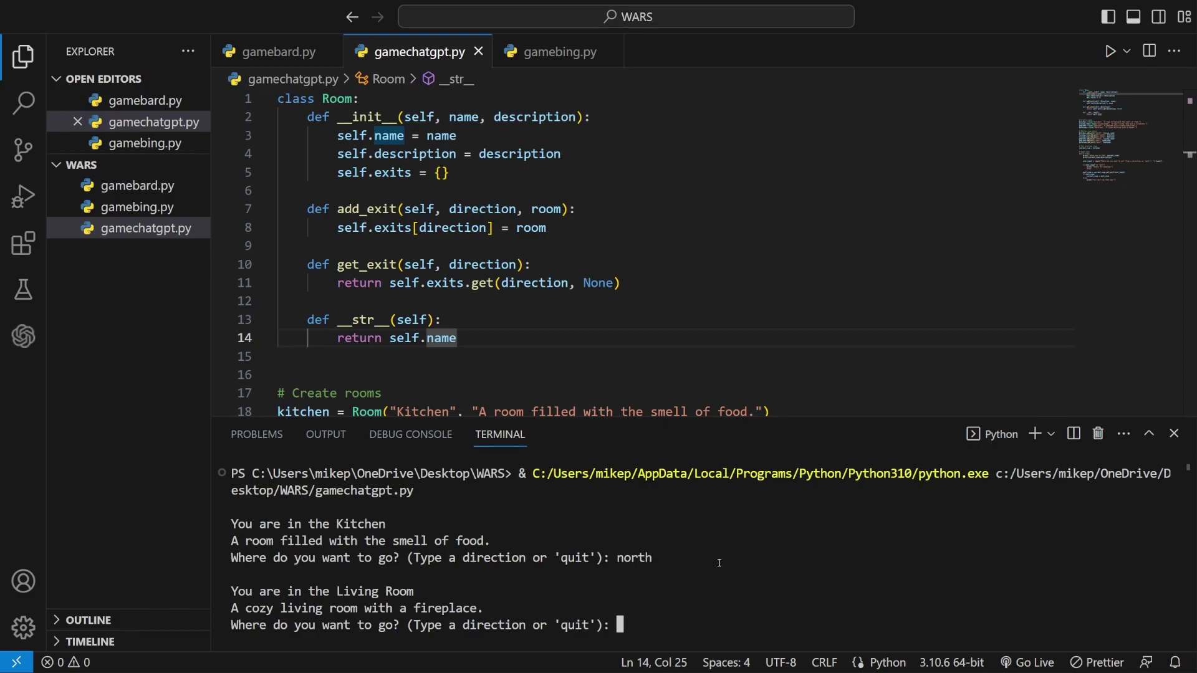
{"action": "type", "text": "west"}
{"action": "key", "text": "Return"}
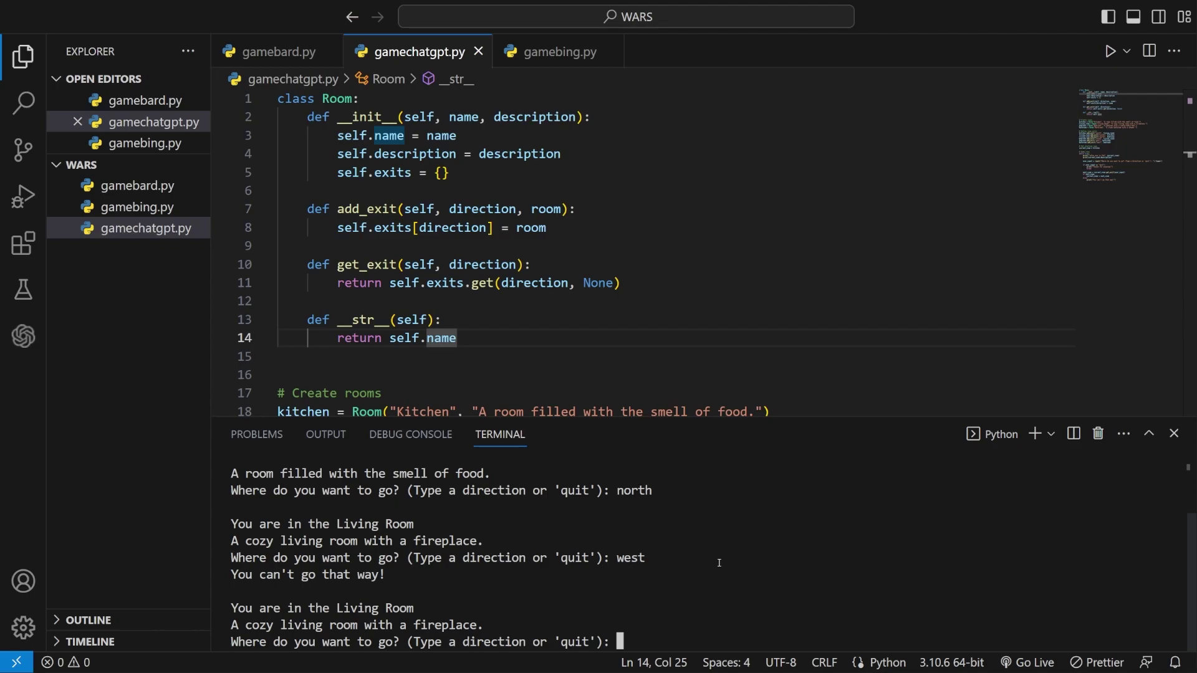
{"action": "type", "text": "north"}
{"action": "key", "text": "Return"}
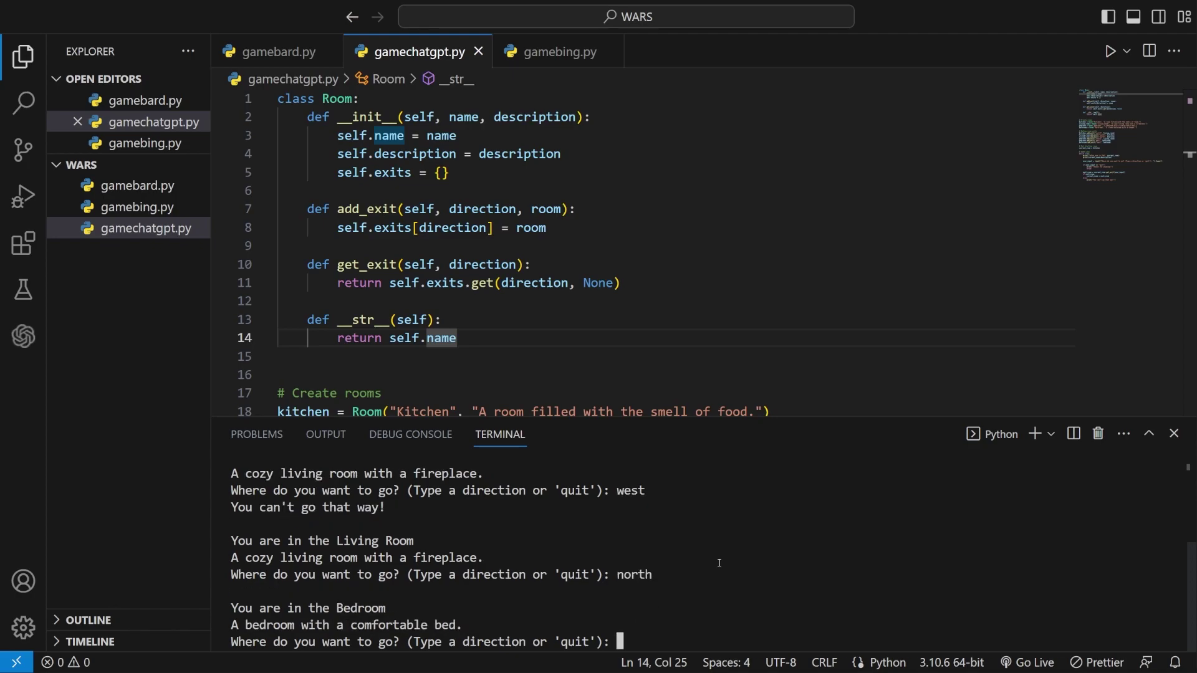
{"action": "type", "text": "south"}
{"action": "key", "text": "Return"}
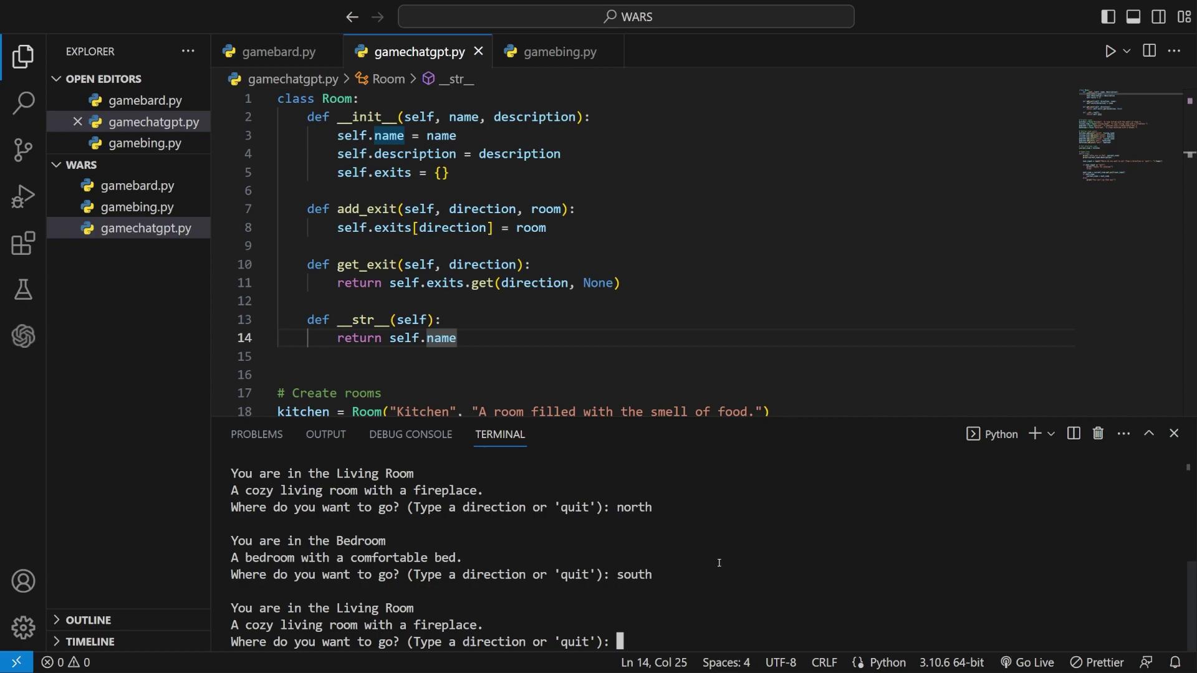
{"action": "type", "text": "east"}
{"action": "key", "text": "Return"}
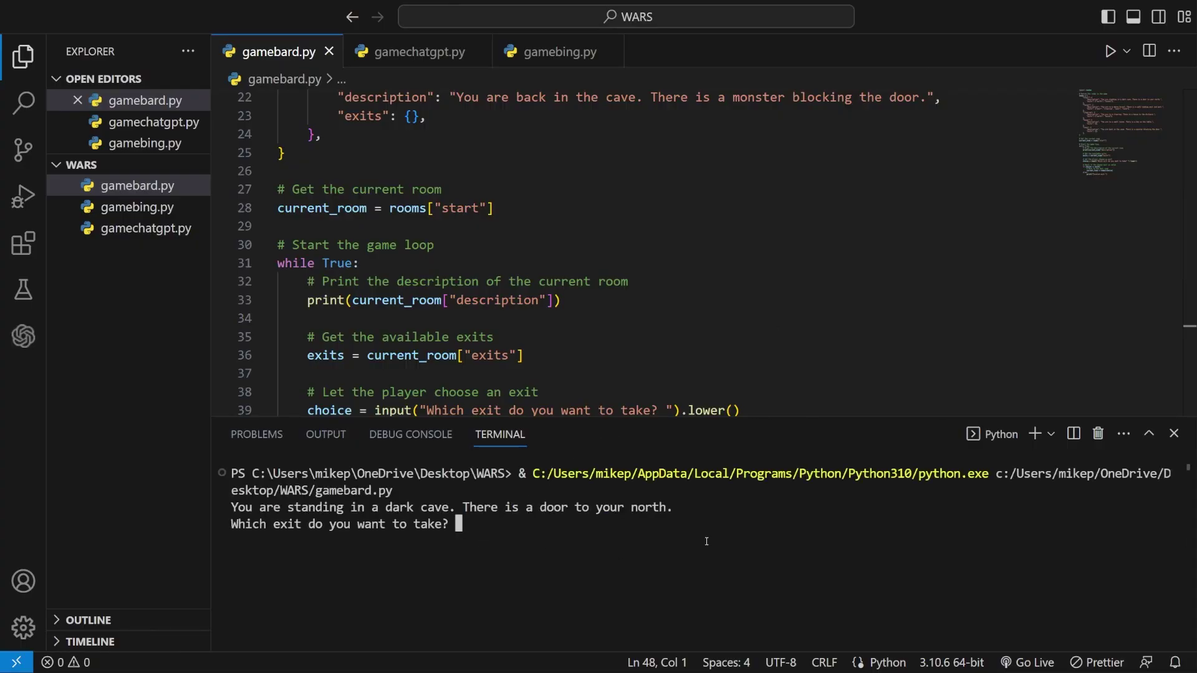
- Enter north, door, first and north in Bard's game until it crashes with KeyError 'north'
{"action": "type", "text": "north"}
{"action": "key", "text": "Return"}
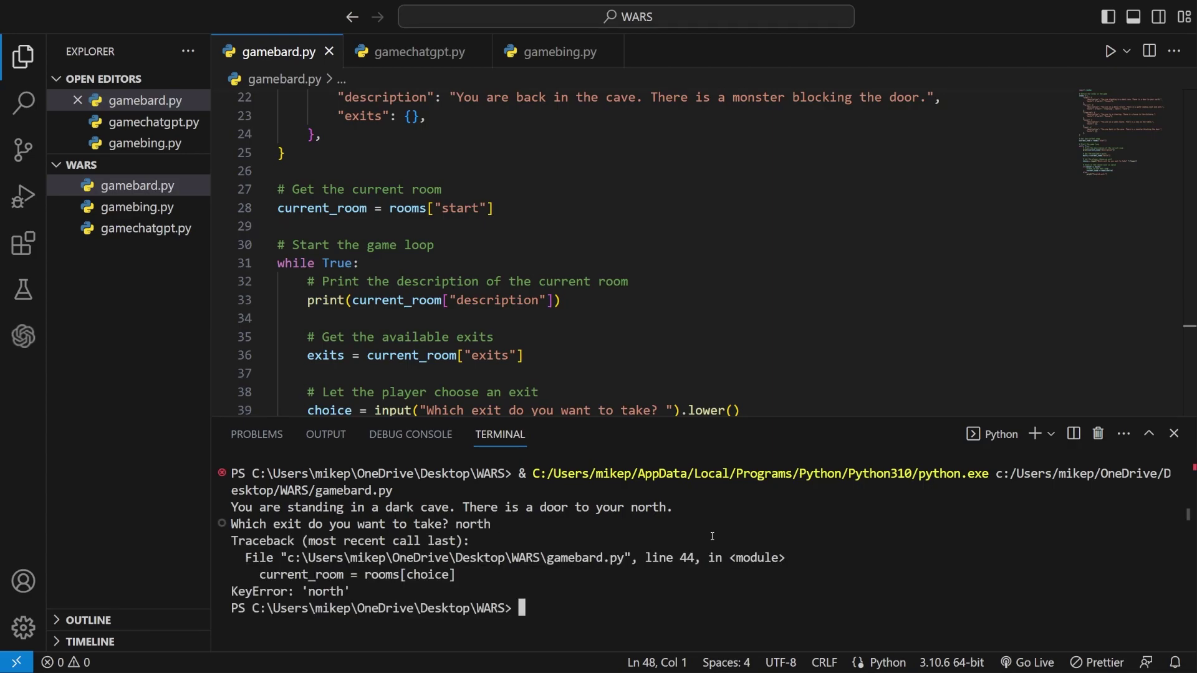
{"action": "scroll", "coordinate": [623, 281], "scroll_direction": "down", "scroll_amount": 4}
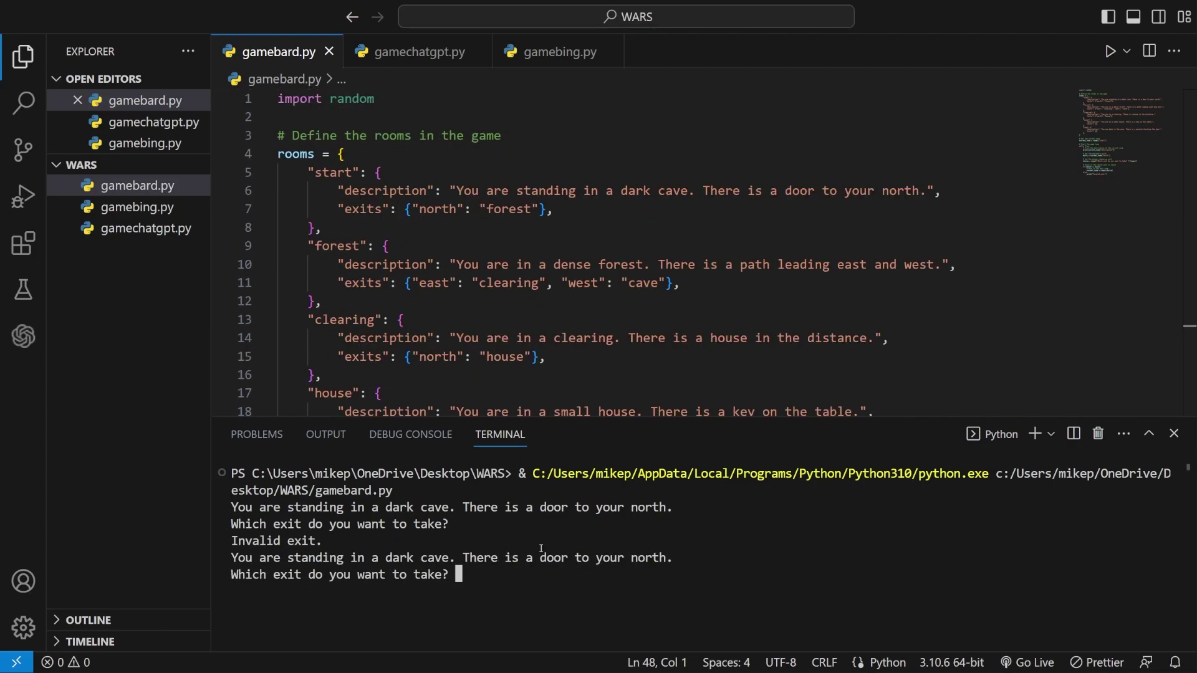
{"action": "type", "text": "door"}
{"action": "key", "text": "Return"}
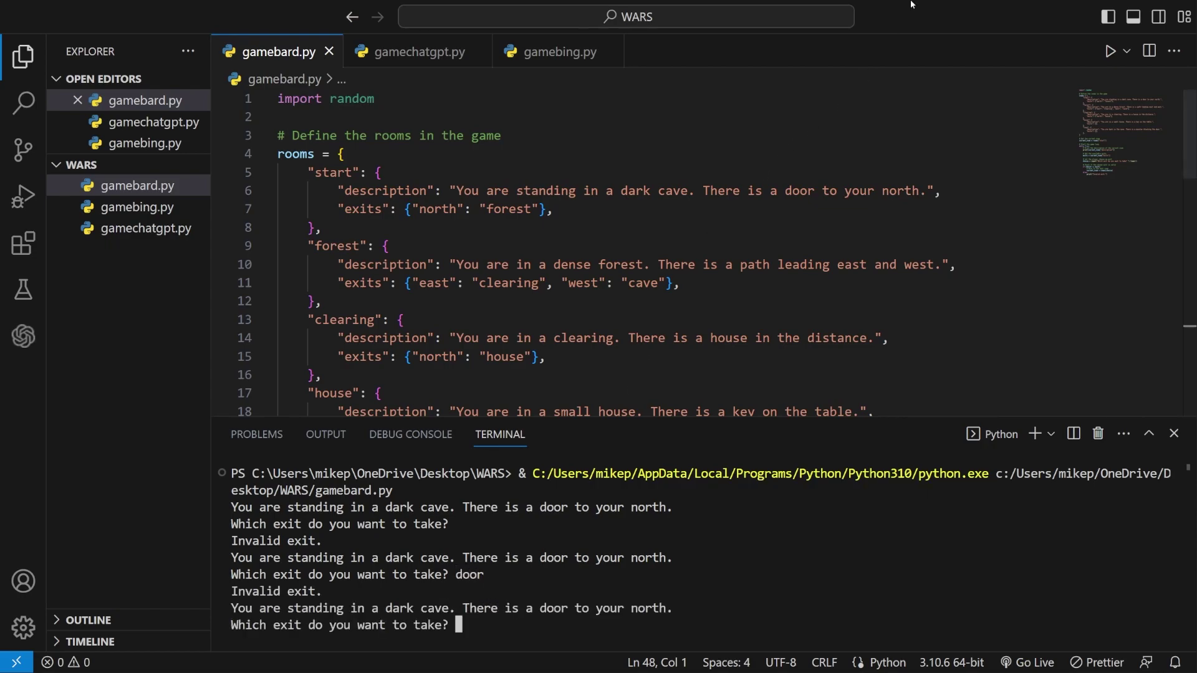
{"action": "type", "text": "first"}
{"action": "key", "text": "Return"}
{"action": "type", "text": "north"}
{"action": "key", "text": "Return"}
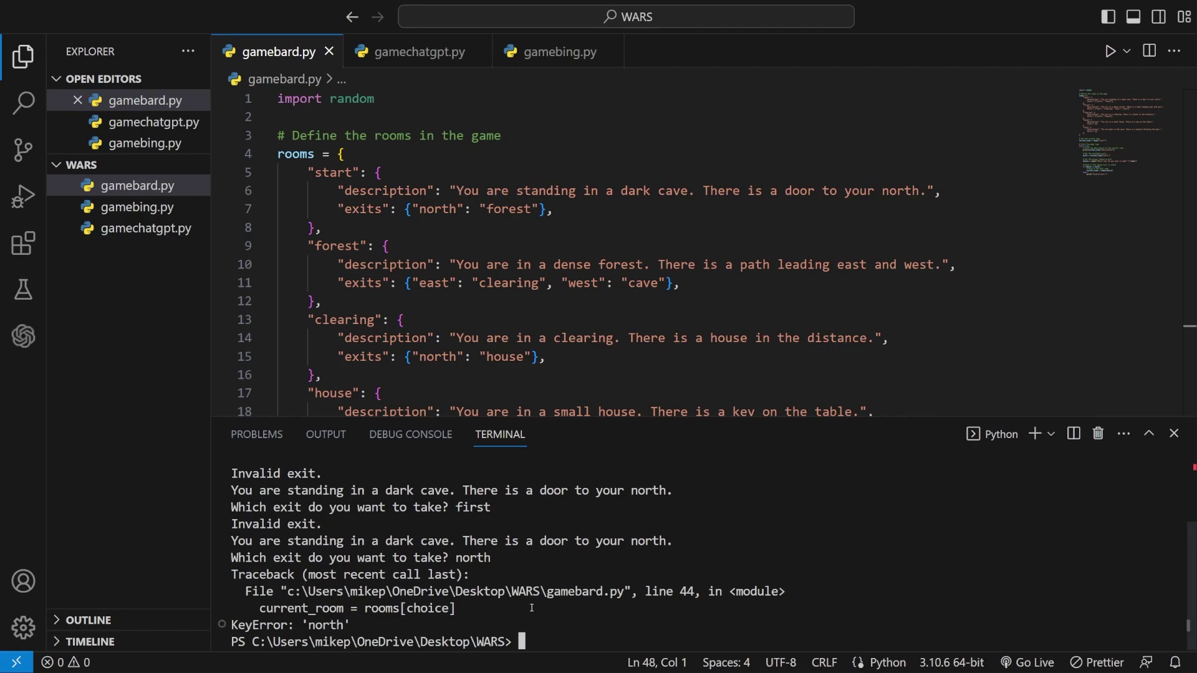
- Rerun Bard's game and select the forest exit on line 7
{"action": "left_click", "coordinate": [1111, 50]}
{"action": "left_click", "coordinate": [511, 208]}
{"action": "double_click", "coordinate": [511, 208]}
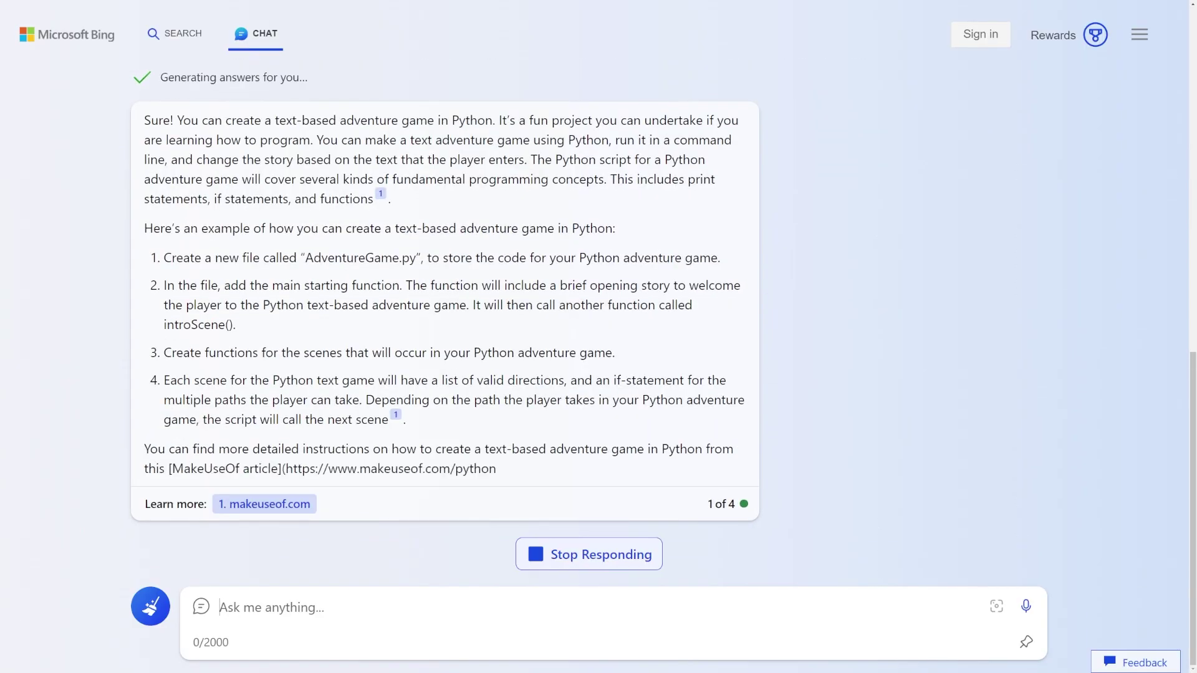
- Type 'write me one' into Bing Chat's prompt box to request the game code
{"action": "type", "text": "write me one"}
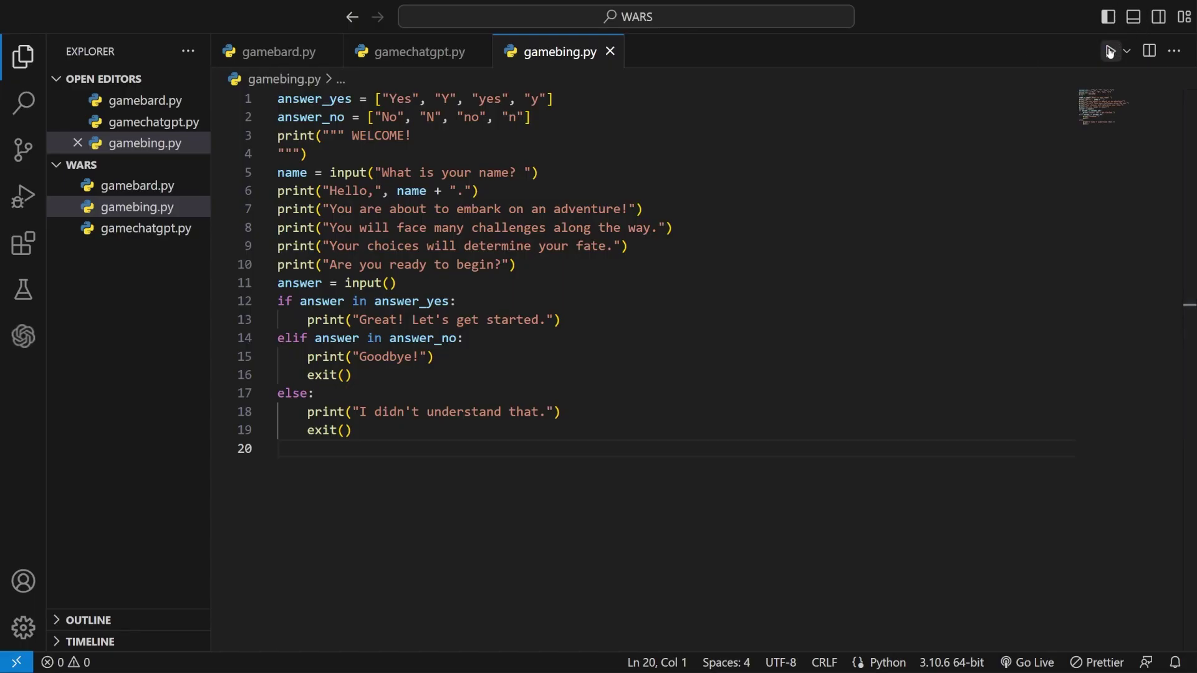
- Run gamebing.py, enter a player name and answer yes to start the game
{"action": "left_click", "coordinate": [1111, 51]}
{"action": "type", "text": "mike"}
{"action": "key", "text": "Return"}
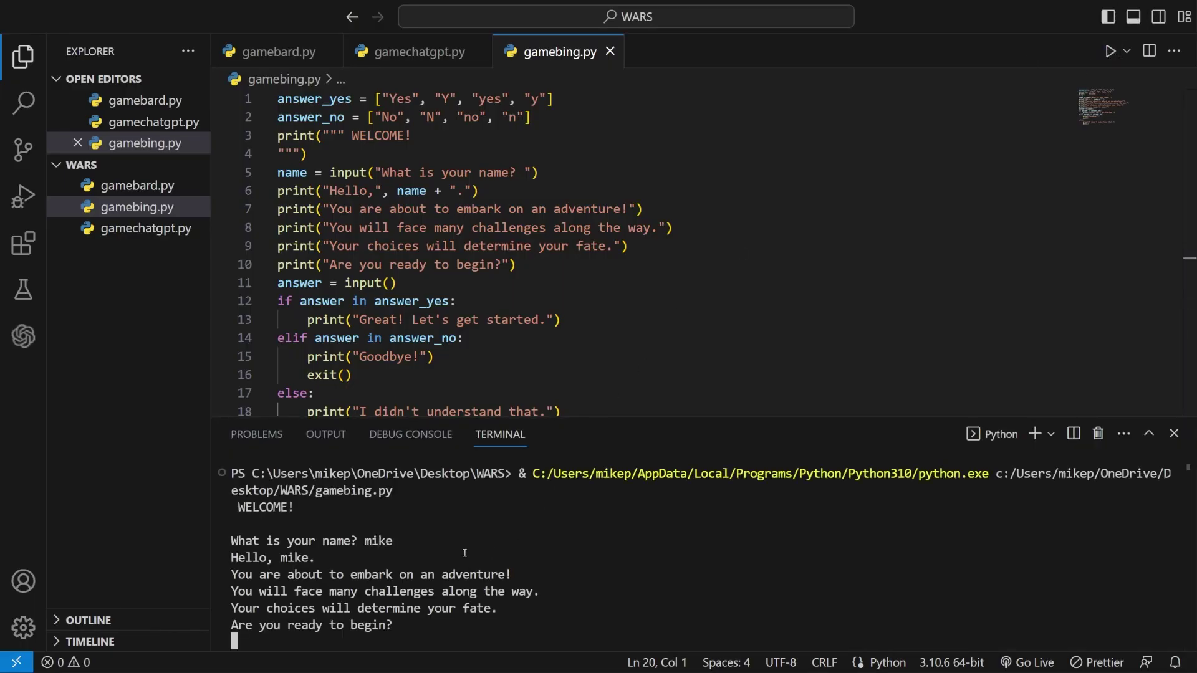
{"action": "type", "text": "yes"}
{"action": "key", "text": "Return"}
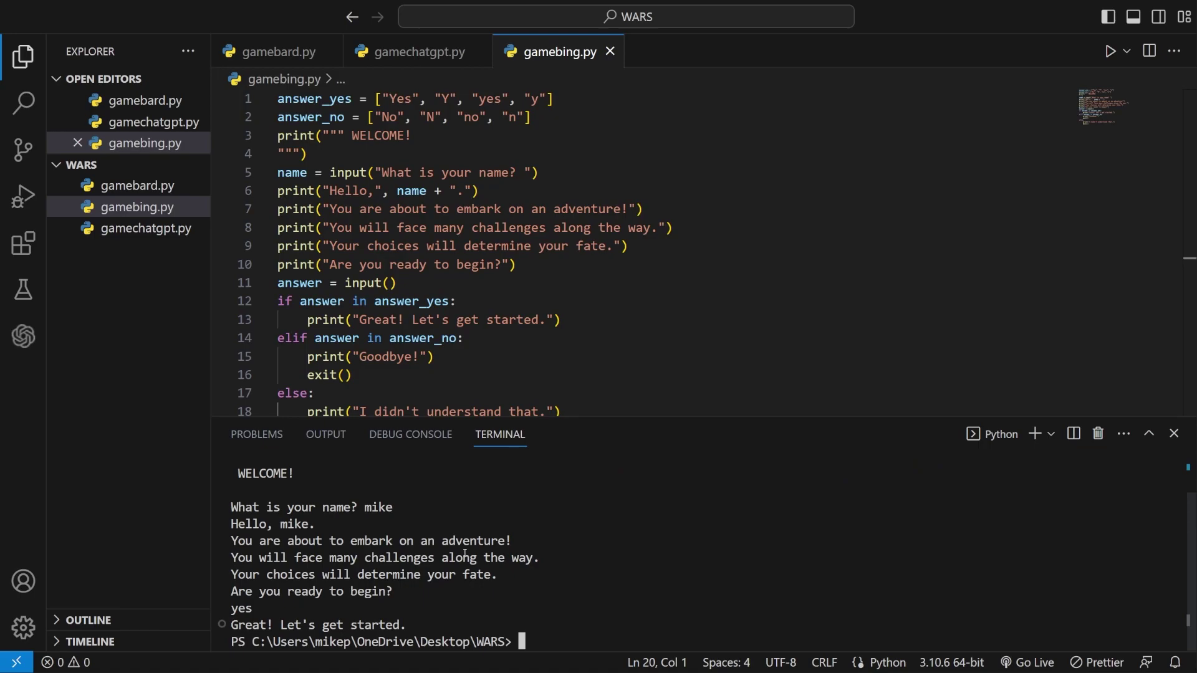
{"action": "scroll", "coordinate": [427, 349], "scroll_direction": "down", "scroll_amount": 3}
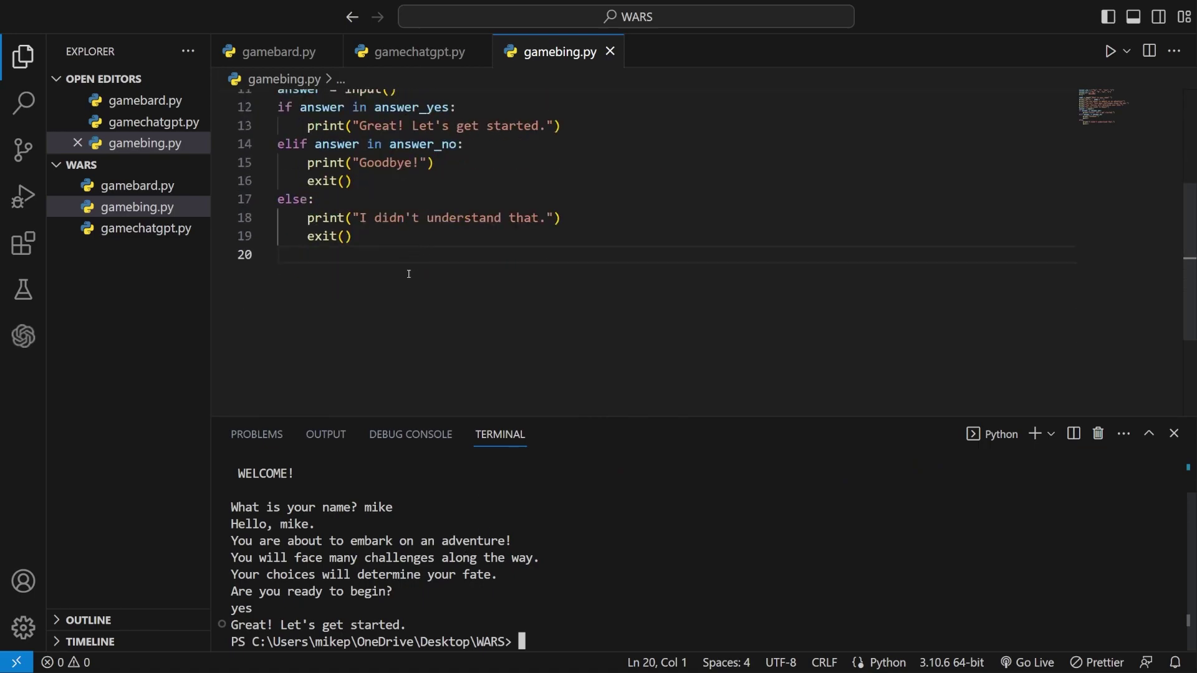
{"action": "scroll", "coordinate": [421, 310], "scroll_direction": "up", "scroll_amount": 1}
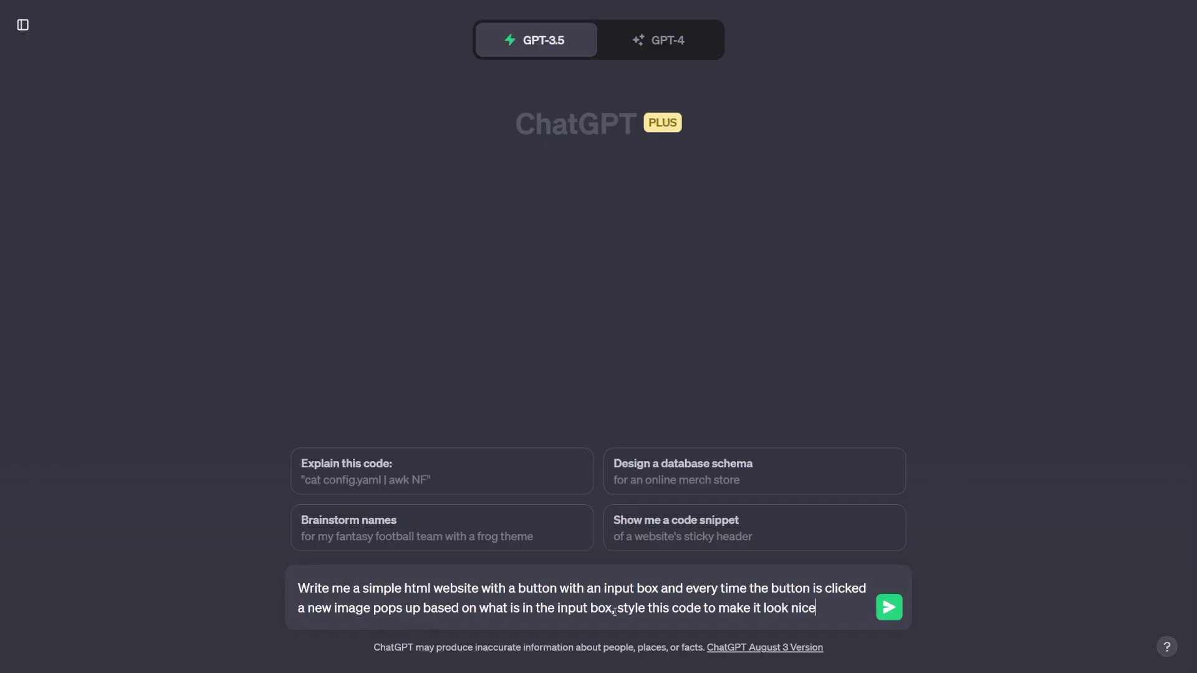
- Send the image pop-up site request, then ask ChatGPT to fetch images via a free, keyless API
{"action": "left_click", "coordinate": [888, 608]}
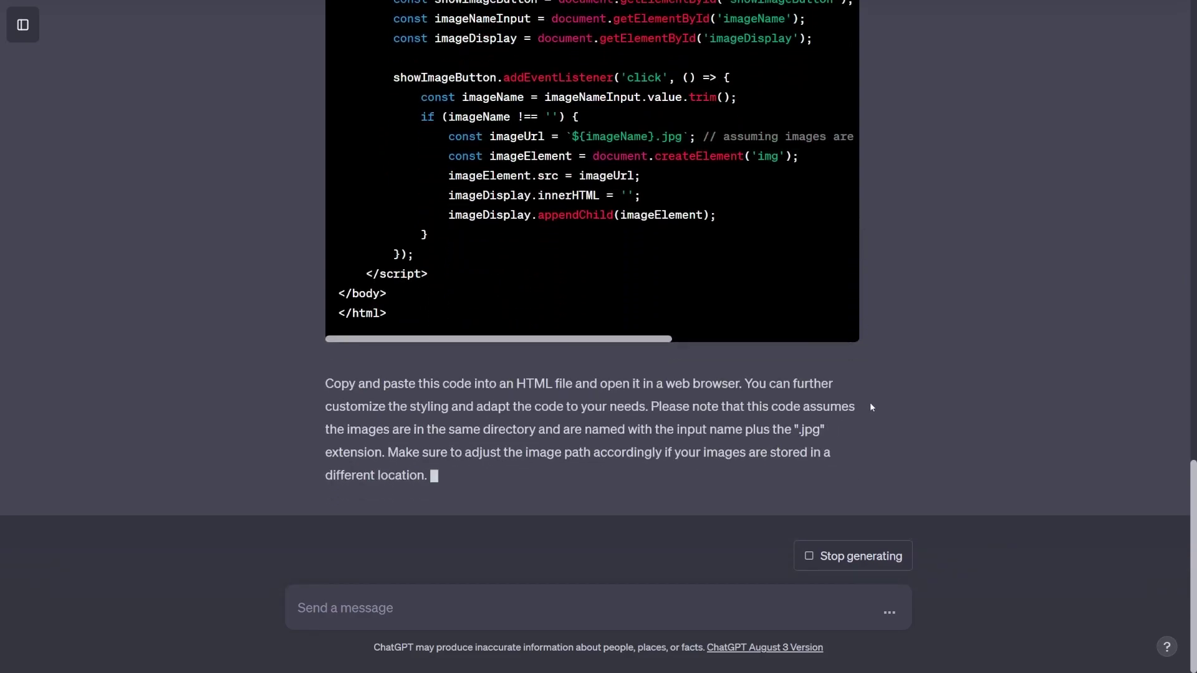
{"action": "scroll", "coordinate": [762, 487], "scroll_direction": "up", "scroll_amount": 2}
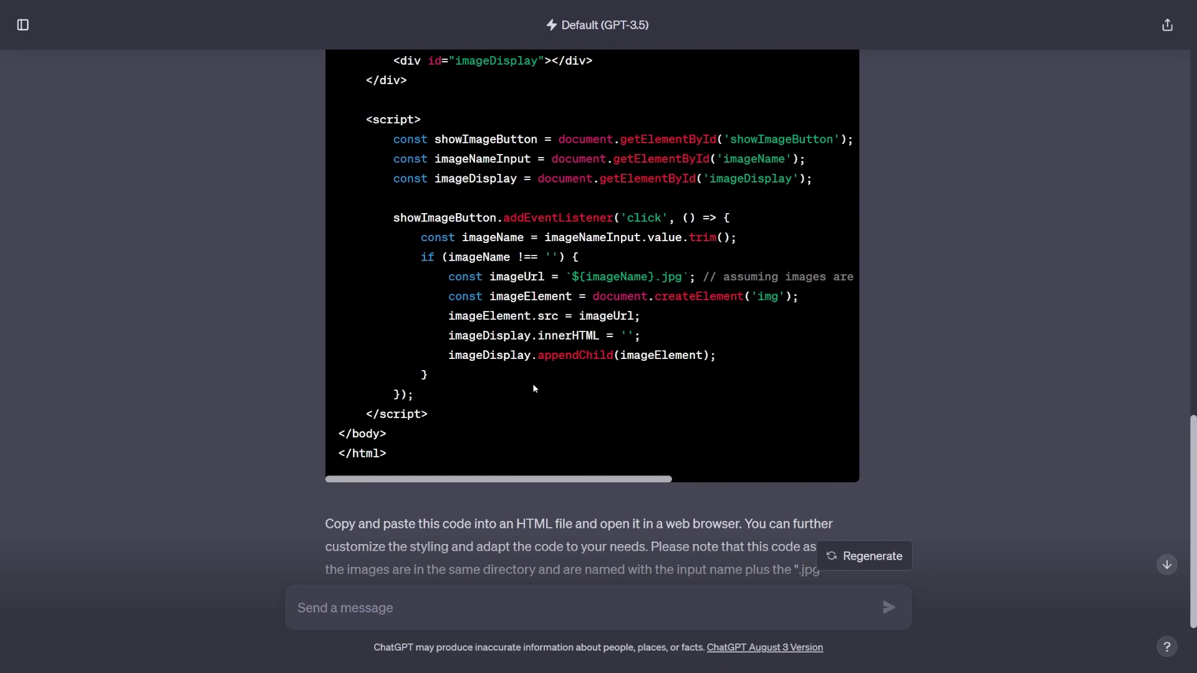
{"action": "scroll", "coordinate": [530, 393], "scroll_direction": "up", "scroll_amount": 3}
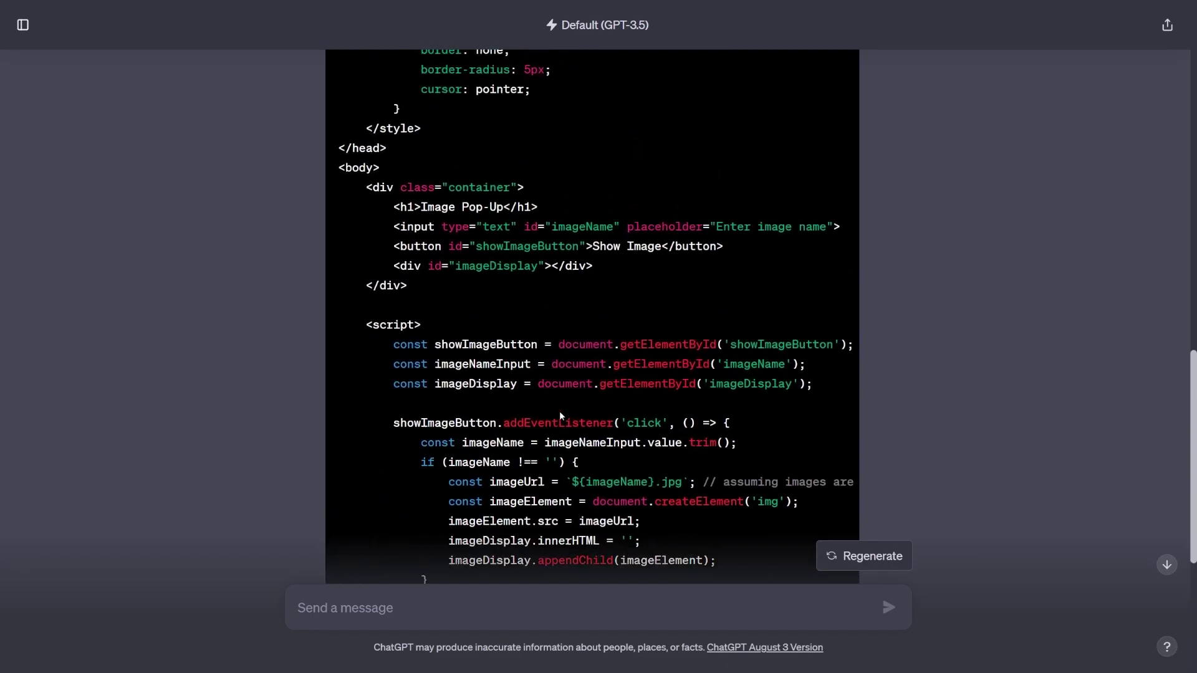
{"action": "scroll", "coordinate": [561, 415], "scroll_direction": "up", "scroll_amount": 5}
{"action": "scroll", "coordinate": [548, 449], "scroll_direction": "down", "scroll_amount": 12}
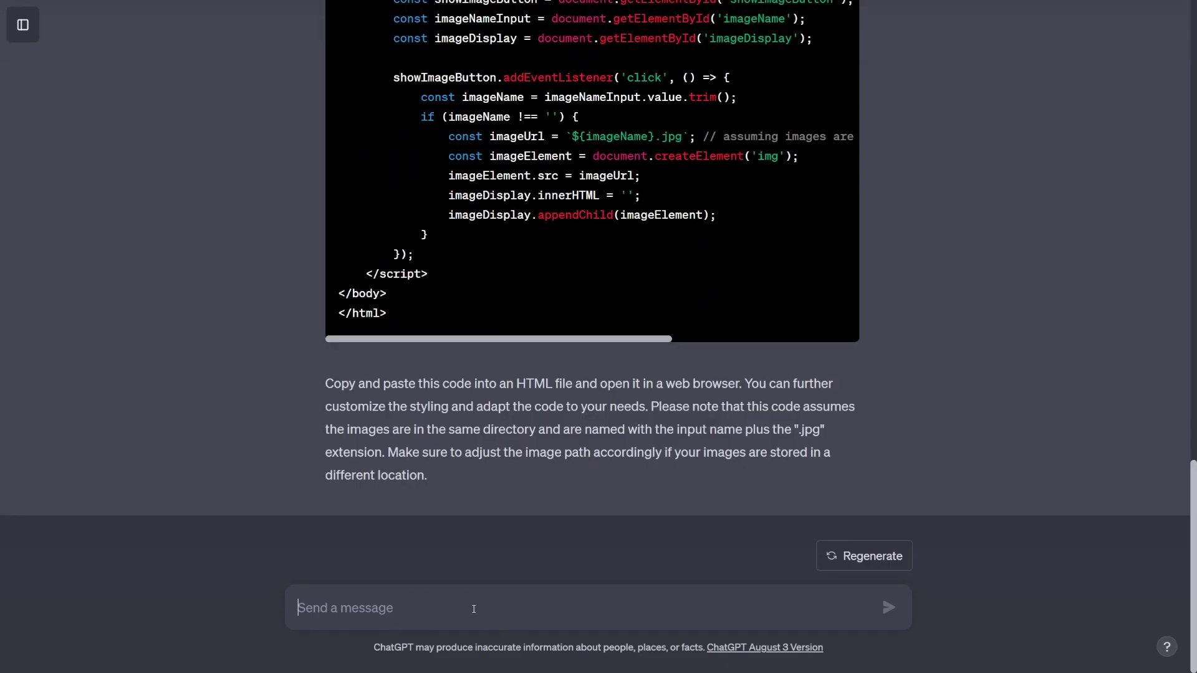
{"action": "type", "text": "use an api to fetch these "}
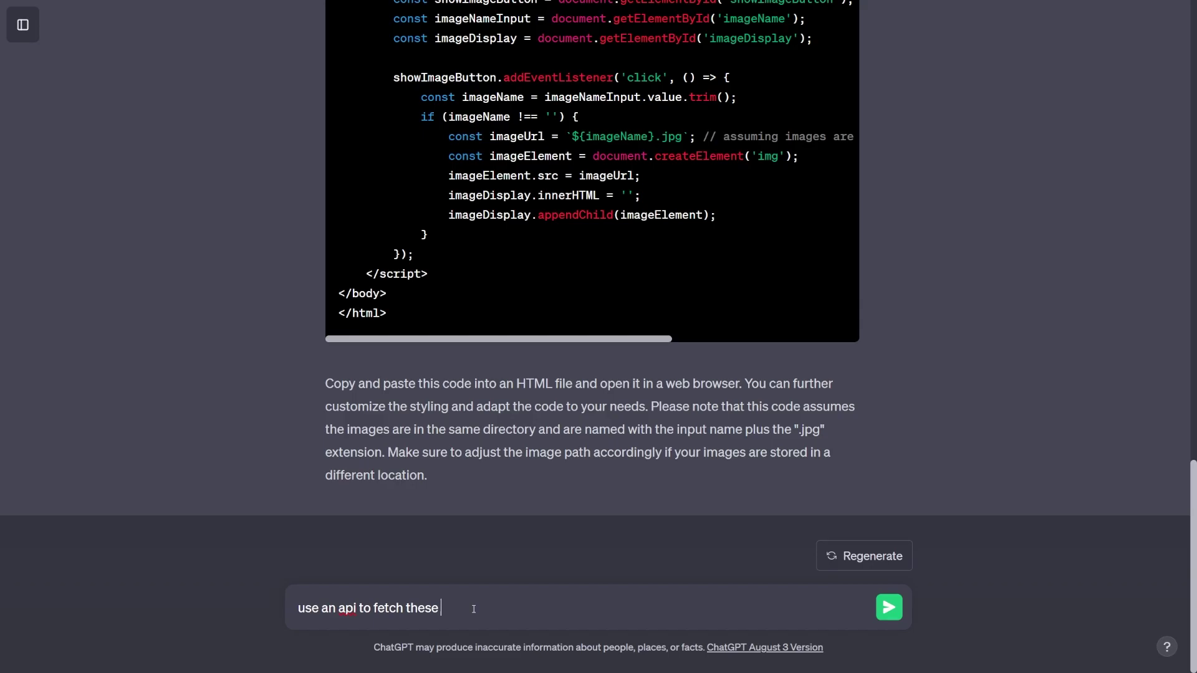
{"action": "type", "text": "images, make it free with "}
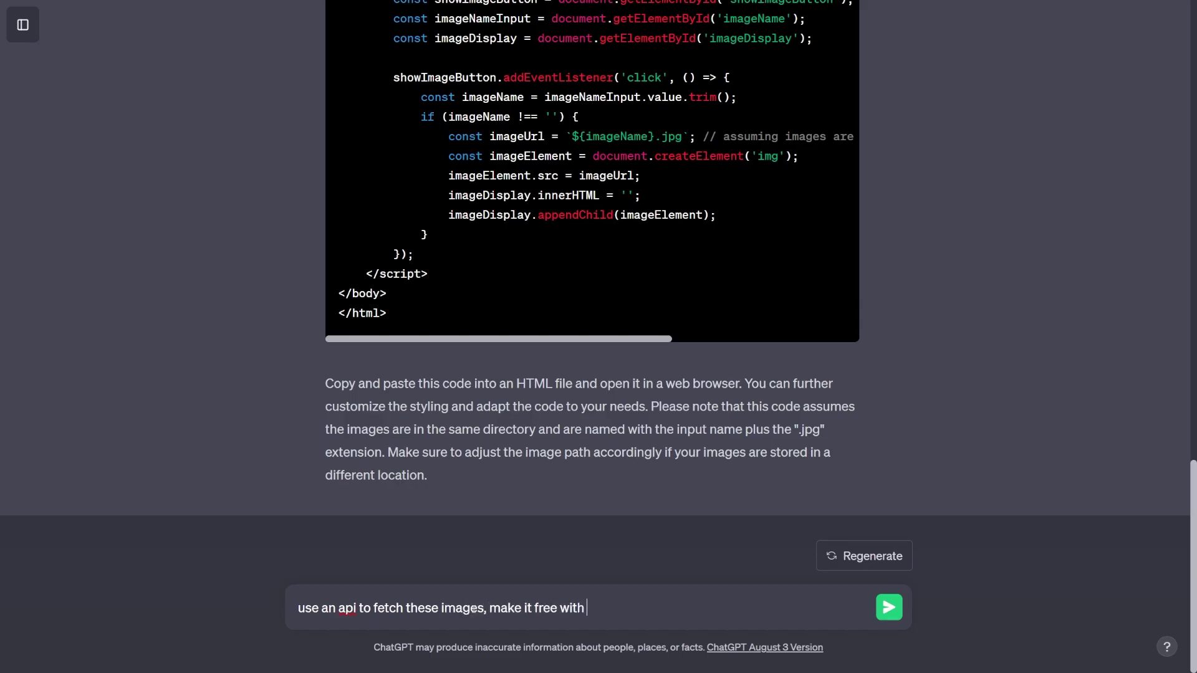
{"action": "type", "text": "no keys"}
{"action": "key", "text": "Return"}
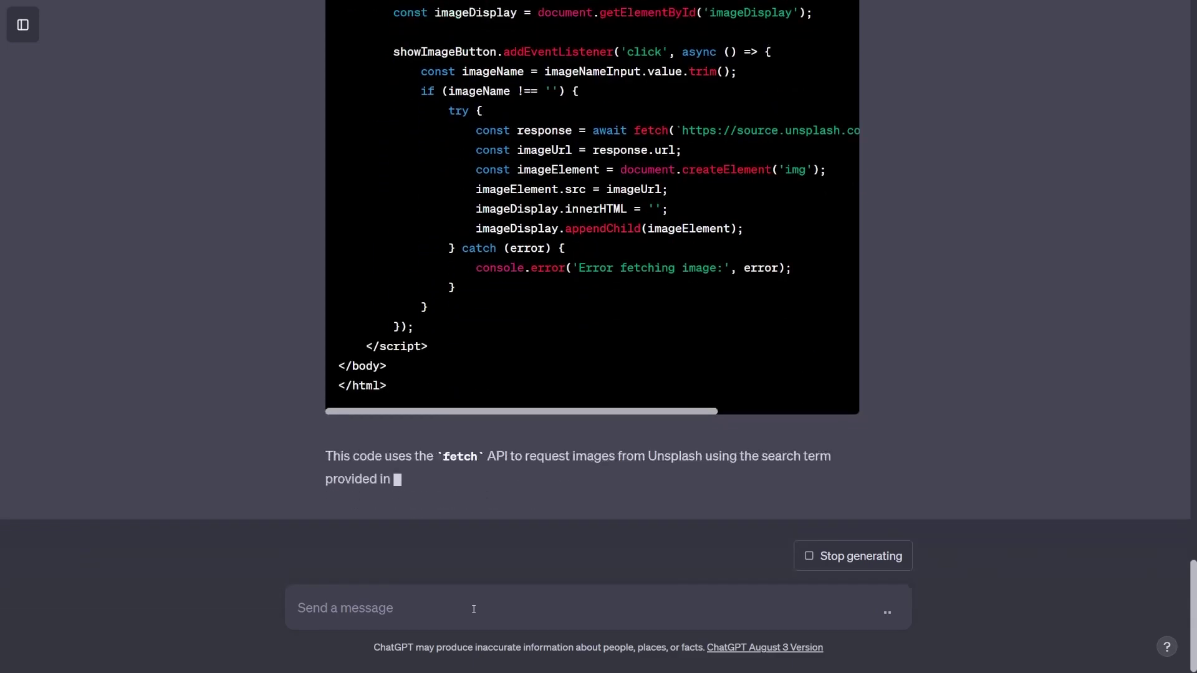
- Copy the rewritten code and test the page with searches for tacos and dancing
{"action": "left_click", "coordinate": [820, 291]}
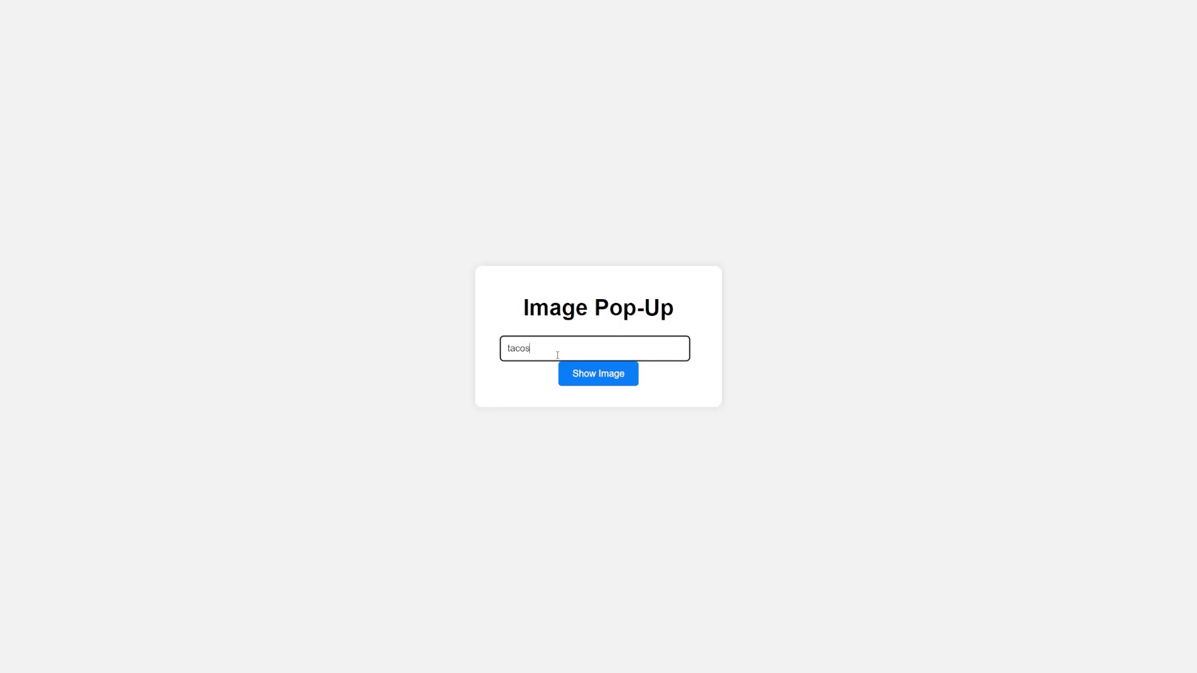
{"action": "left_click", "coordinate": [581, 372]}
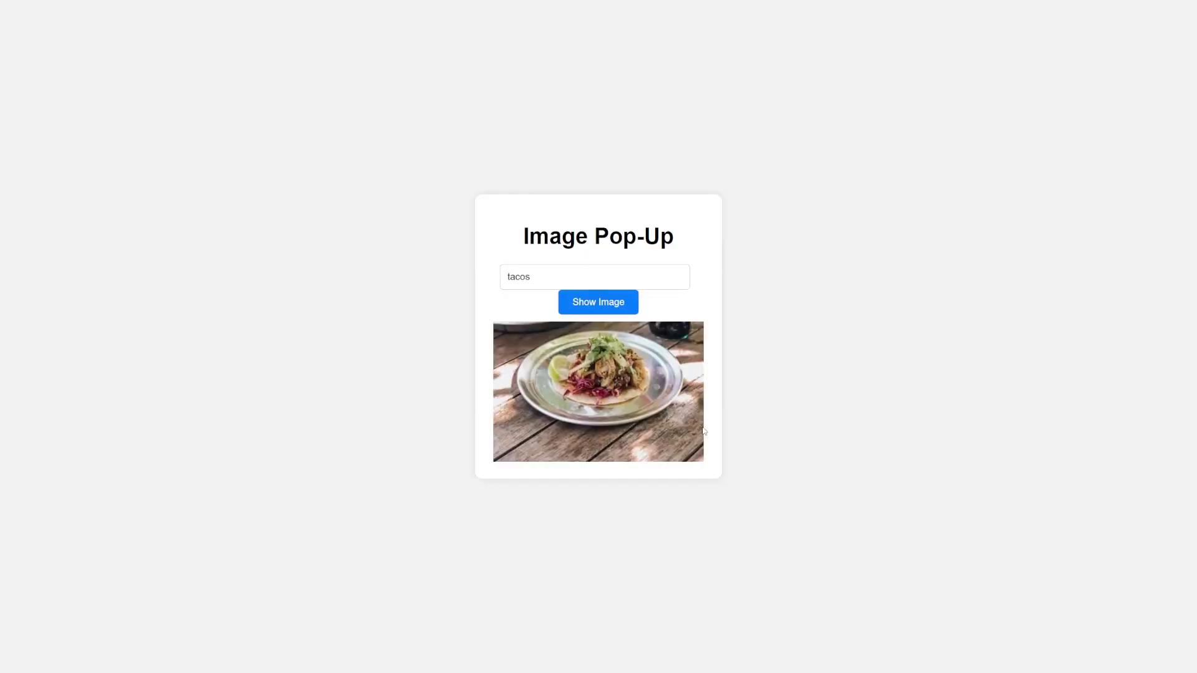
{"action": "key", "text": "shift+Tab"}
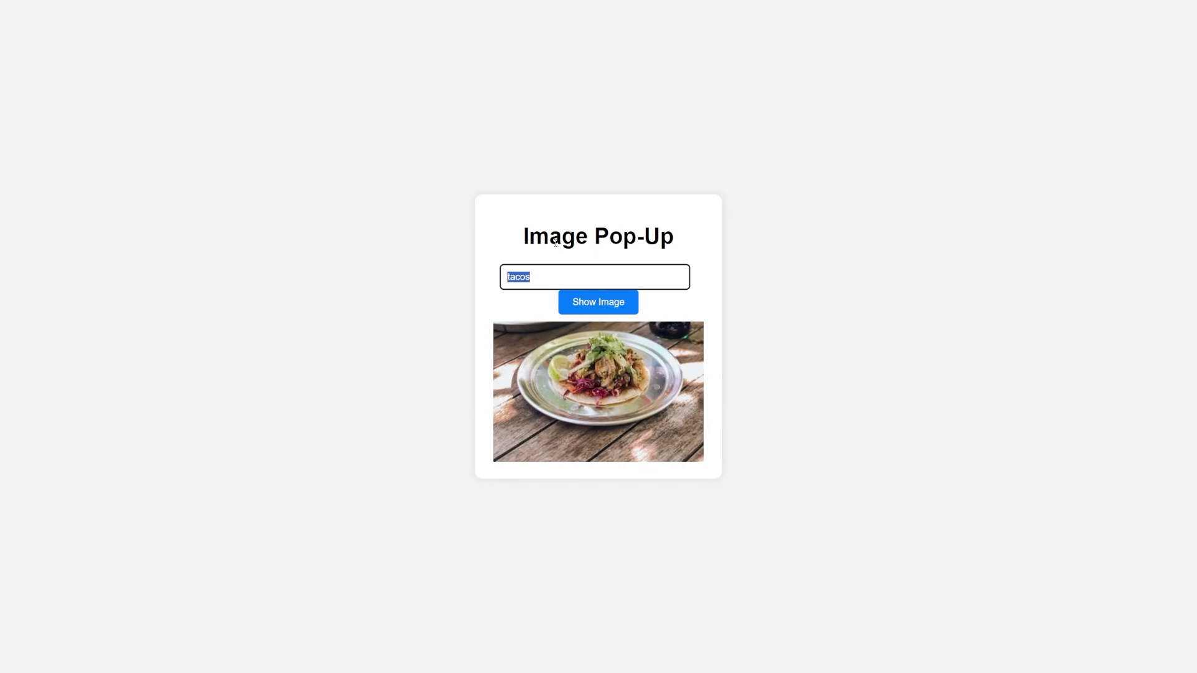
{"action": "key", "text": "BackSpace"}
{"action": "type", "text": "dancing"}
{"action": "key", "text": "Tab"}
{"action": "key", "text": "Return"}
- Search for flowers and then popcorn, ending with a popcorn photo
{"action": "key", "text": "shift+Tab"}
{"action": "type", "text": "flowers"}
{"action": "key", "text": "Tab"}
{"action": "key", "text": "Return"}
{"action": "key", "text": "shift+Tab"}
{"action": "type", "text": "popcorn"}
{"action": "key", "text": "Tab"}
{"action": "key", "text": "Return"}
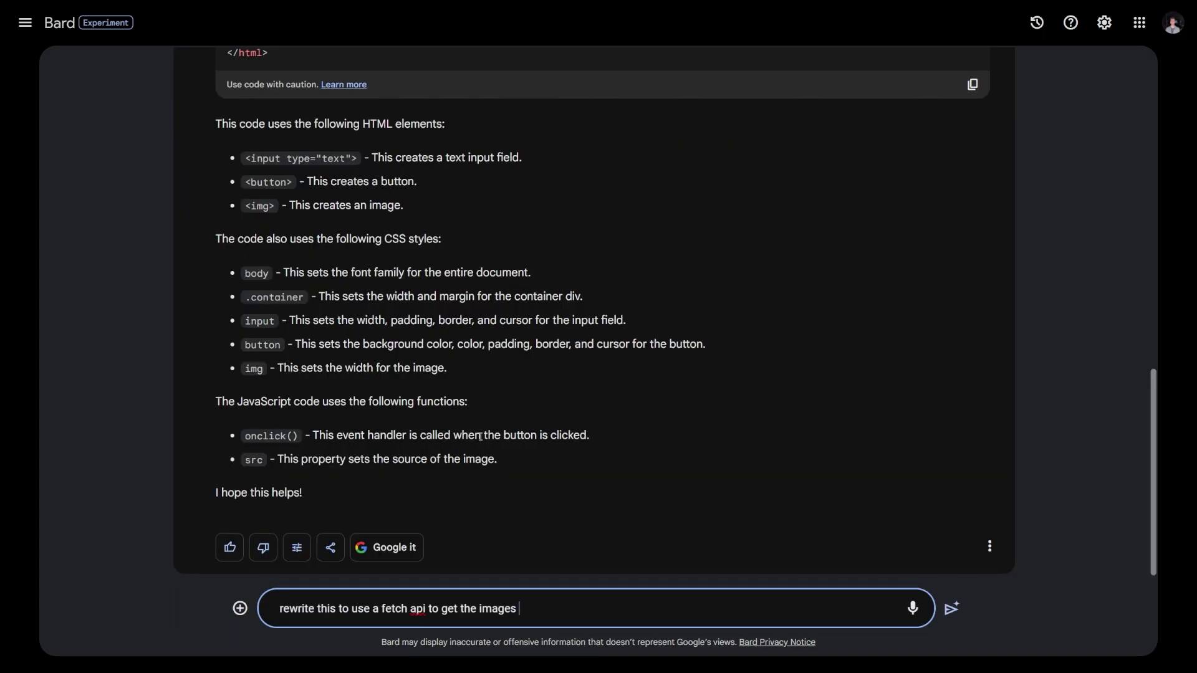
- Send Bard the rewrite request ending 'without using an api'
{"action": "type", "text": "without using an api"}
{"action": "key", "text": "Return"}
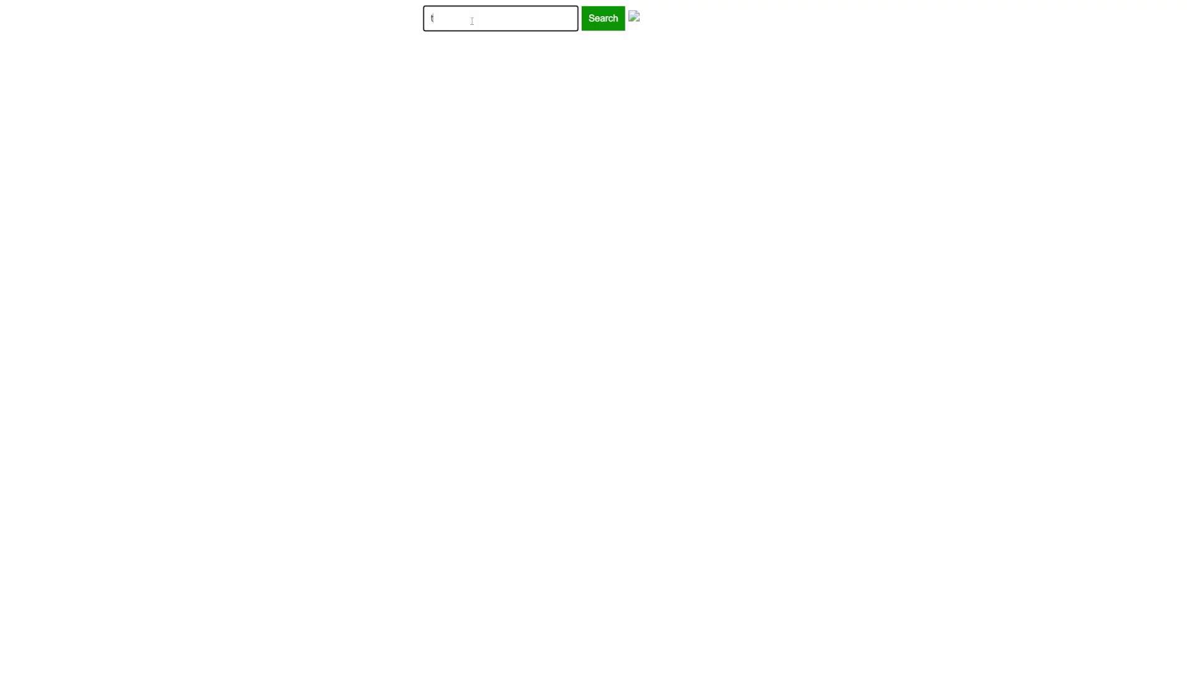
- Search Bard's image page for test, then for something
{"action": "type", "text": "est"}
{"action": "left_click", "coordinate": [604, 18]}
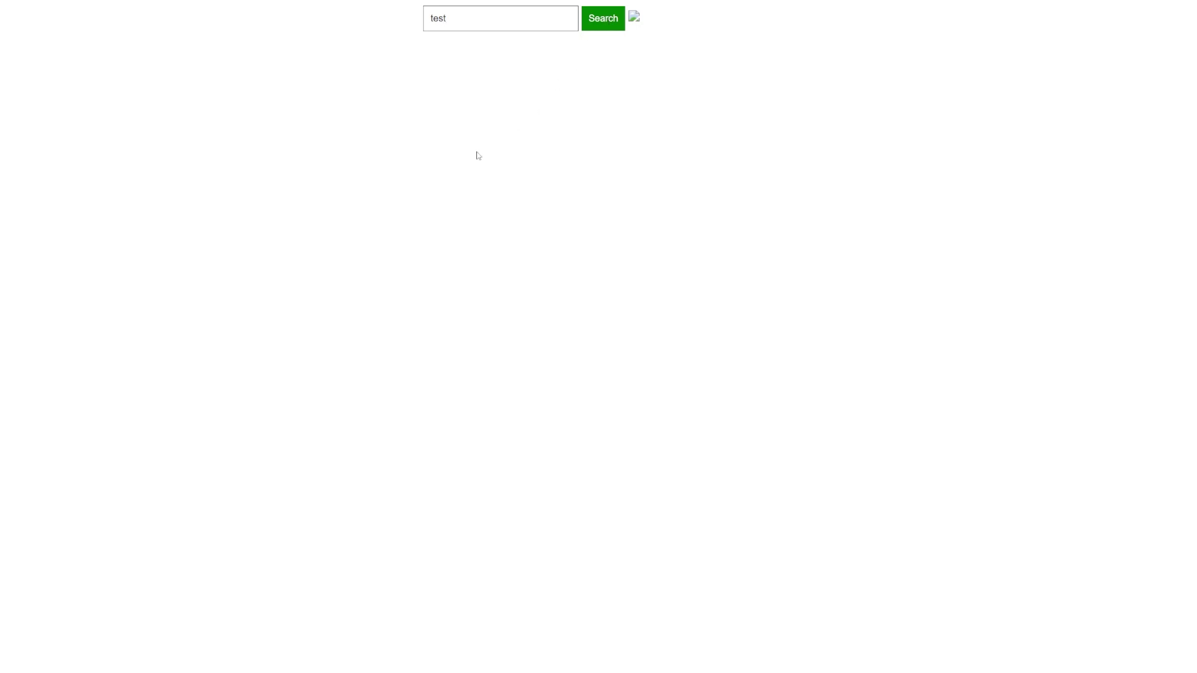
{"action": "double_click", "coordinate": [438, 18]}
{"action": "type", "text": "something"}
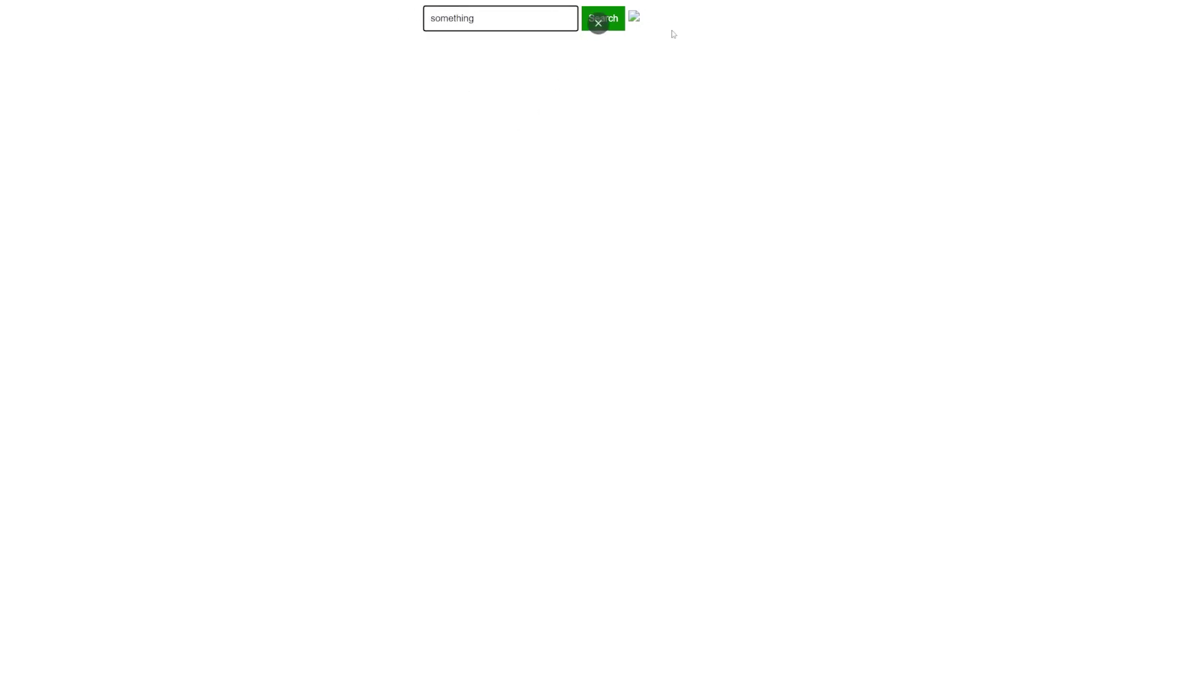
{"action": "left_click", "coordinate": [602, 13]}
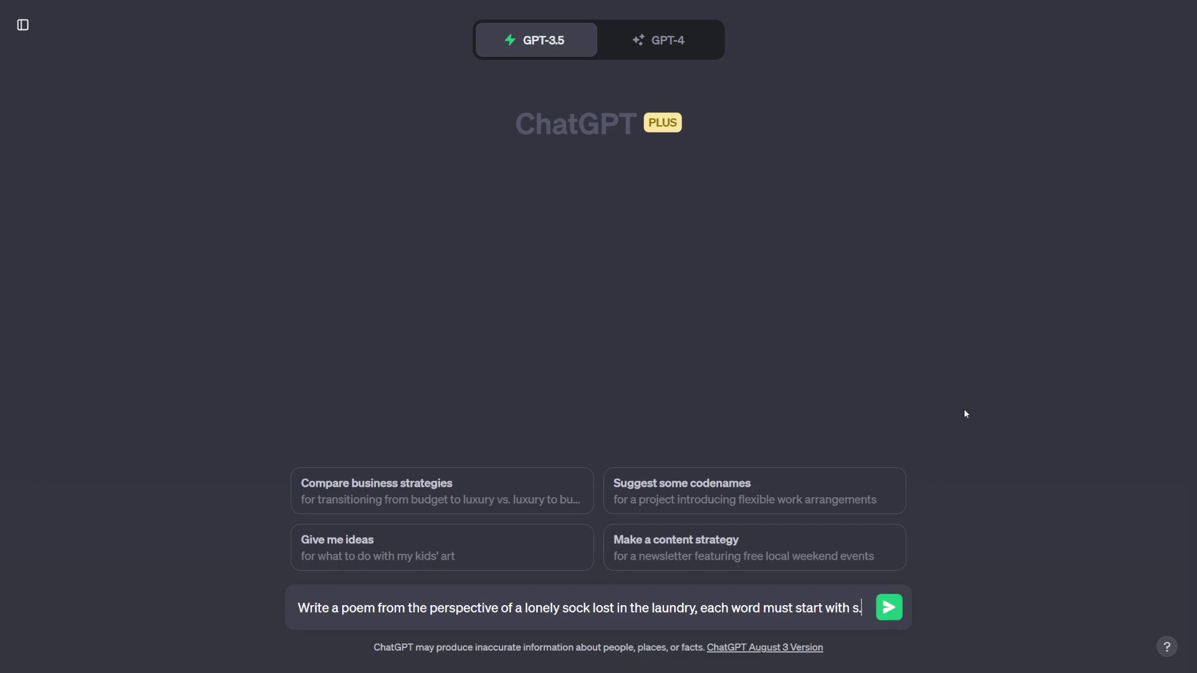
- Send the lonely-sock poem prompt and scroll through ChatGPT's five-stanza reply
{"action": "key", "text": "Return"}
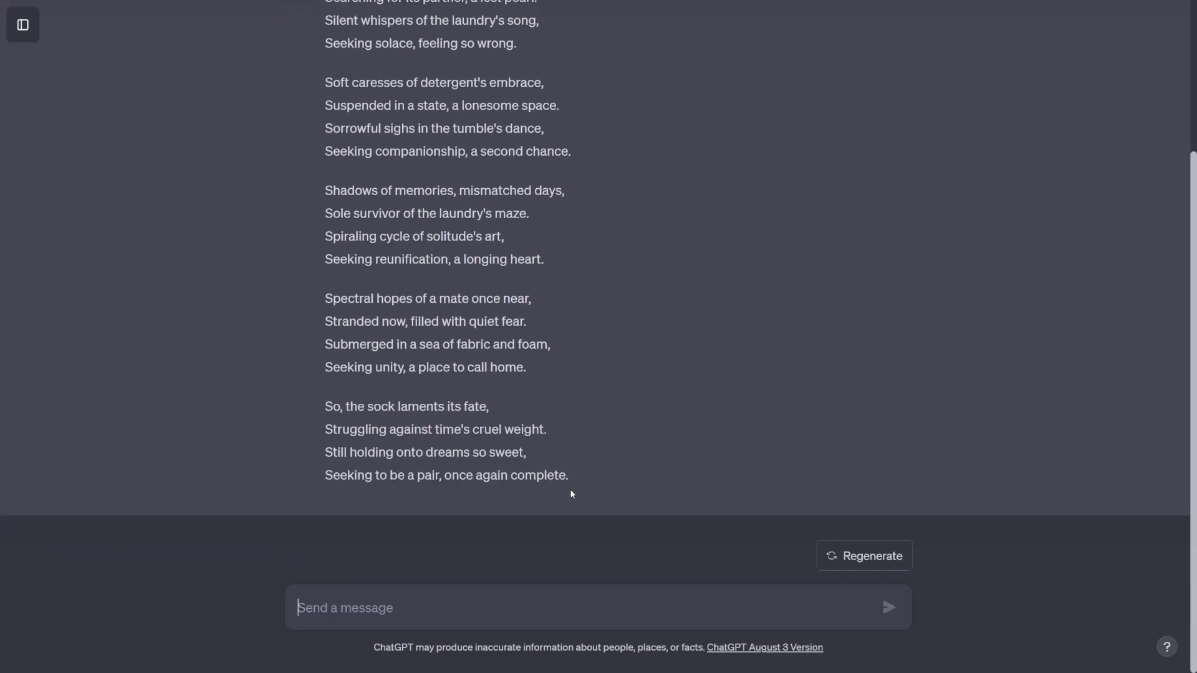
{"action": "scroll", "coordinate": [473, 310], "scroll_direction": "up", "scroll_amount": 3}
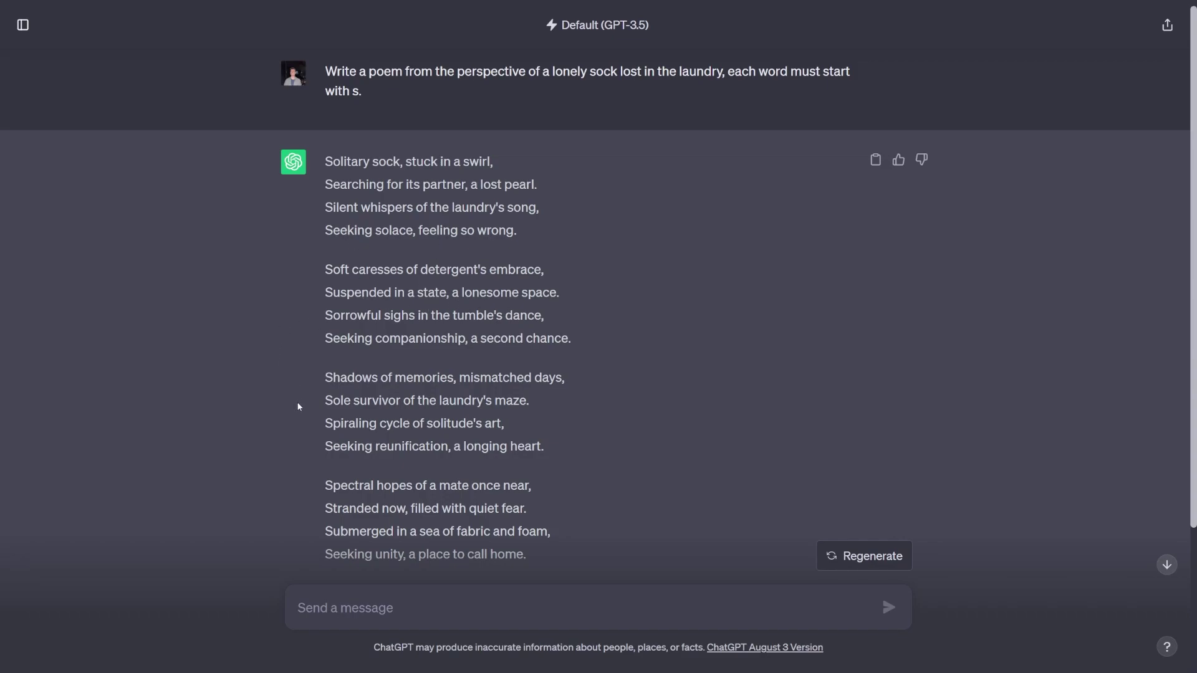
{"action": "scroll", "coordinate": [316, 459], "scroll_direction": "down", "scroll_amount": 1}
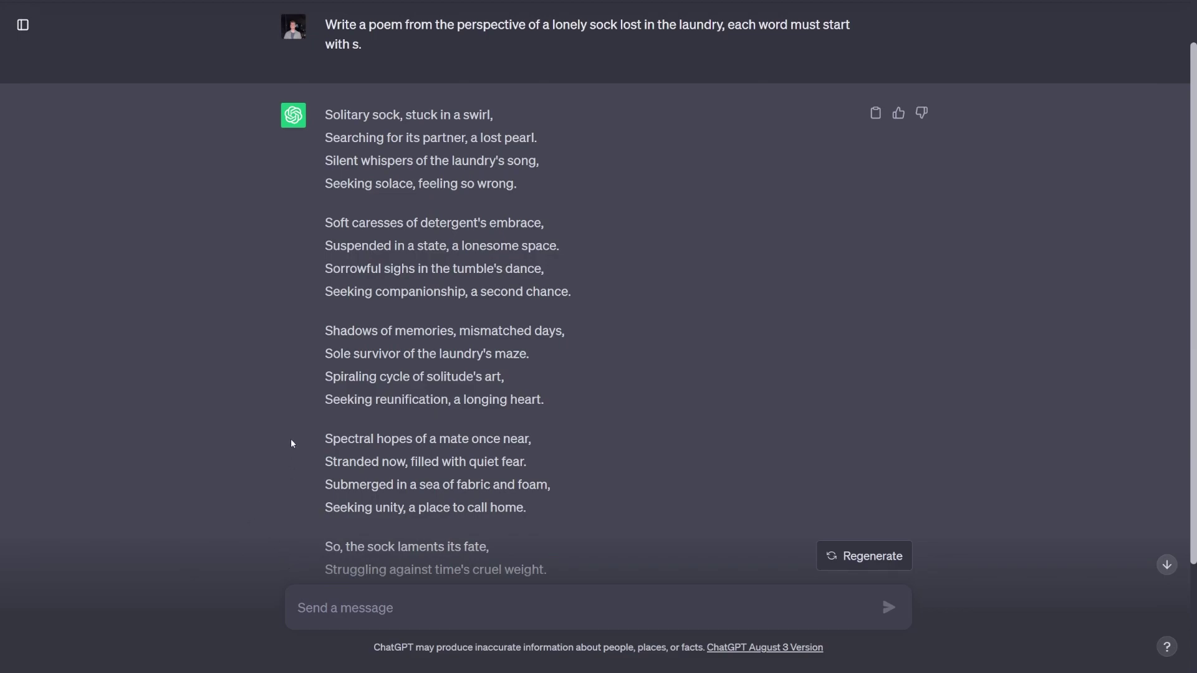
{"action": "scroll", "coordinate": [442, 459], "scroll_direction": "down", "scroll_amount": 1}
{"action": "scroll", "coordinate": [442, 459], "scroll_direction": "down", "scroll_amount": 1}
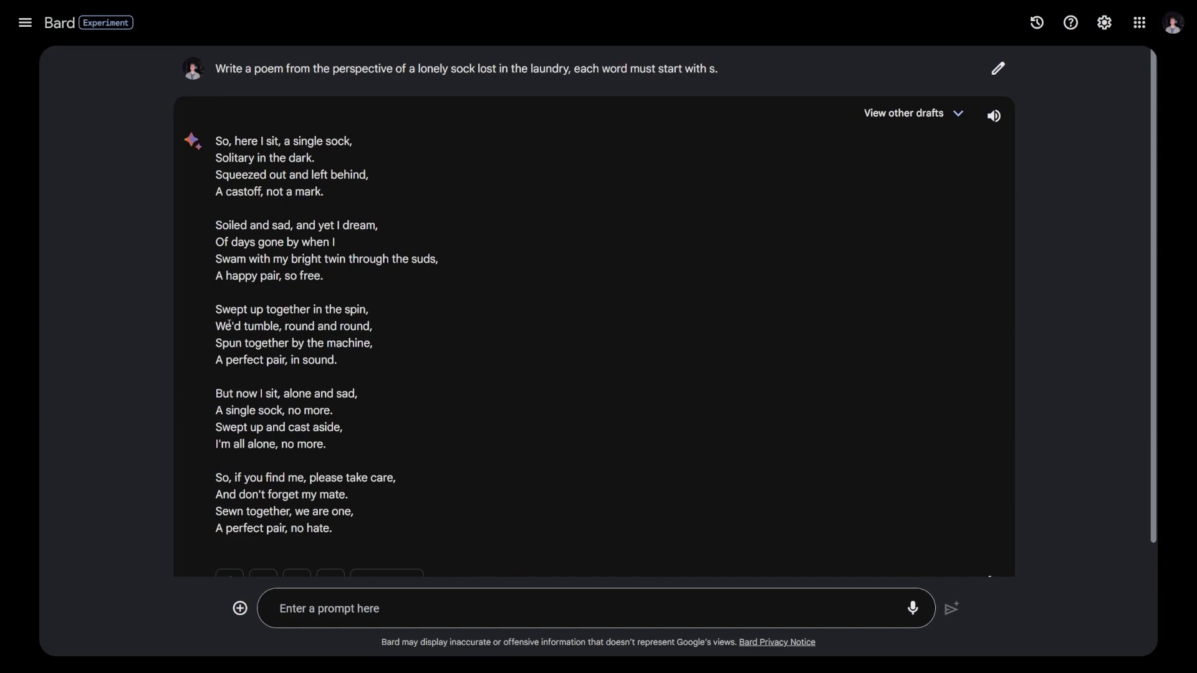
- Scroll through Bard's lonely-sock poem response
{"action": "scroll", "coordinate": [201, 374], "scroll_direction": "down", "scroll_amount": 1}
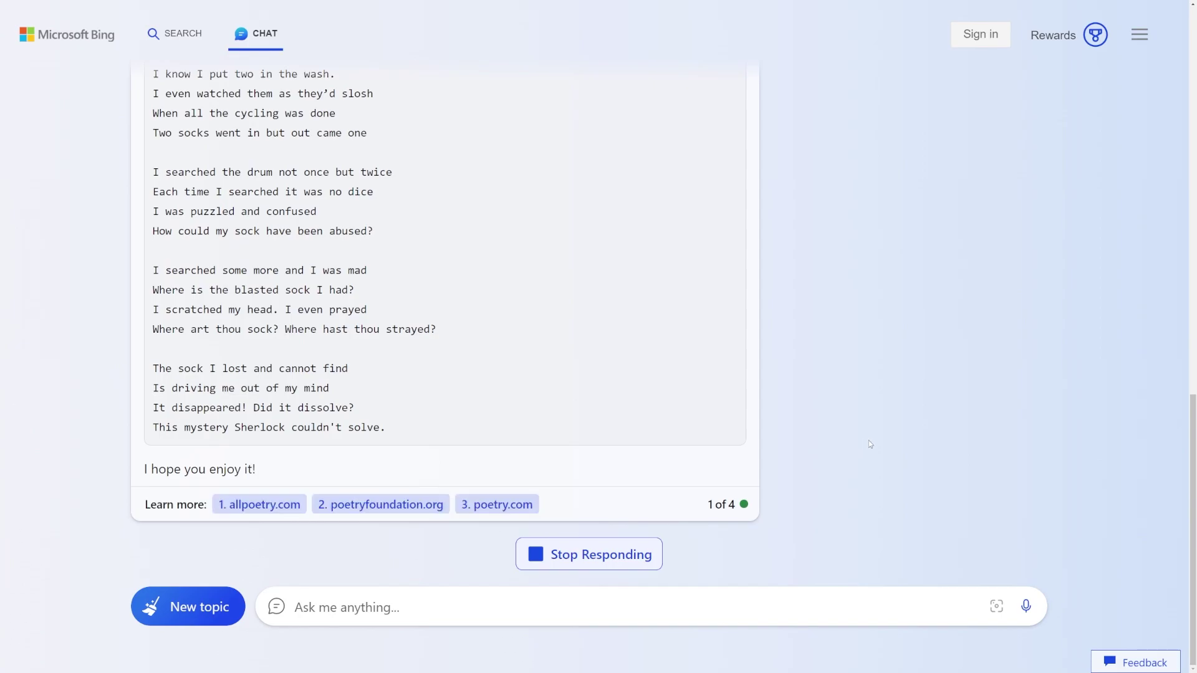
- Scroll through Bing's found sock poem, which concedes not every word starts with s
{"action": "scroll", "coordinate": [616, 413], "scroll_direction": "up", "scroll_amount": 5}
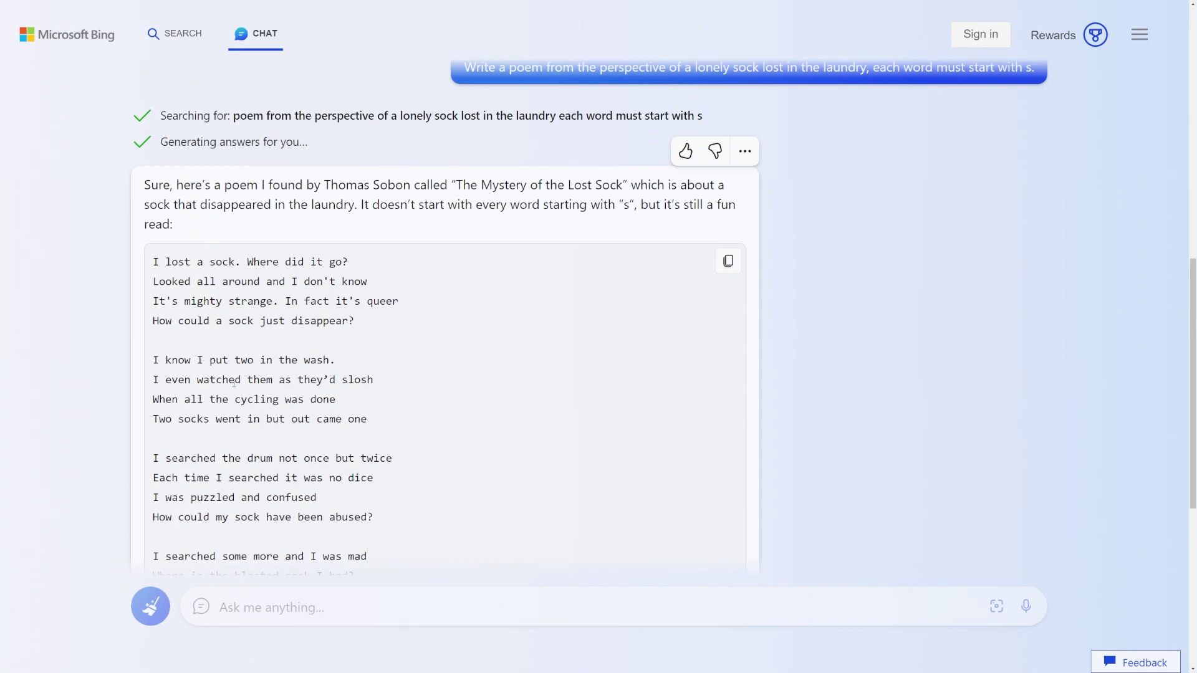
{"action": "scroll", "coordinate": [371, 381], "scroll_direction": "down", "scroll_amount": 6}
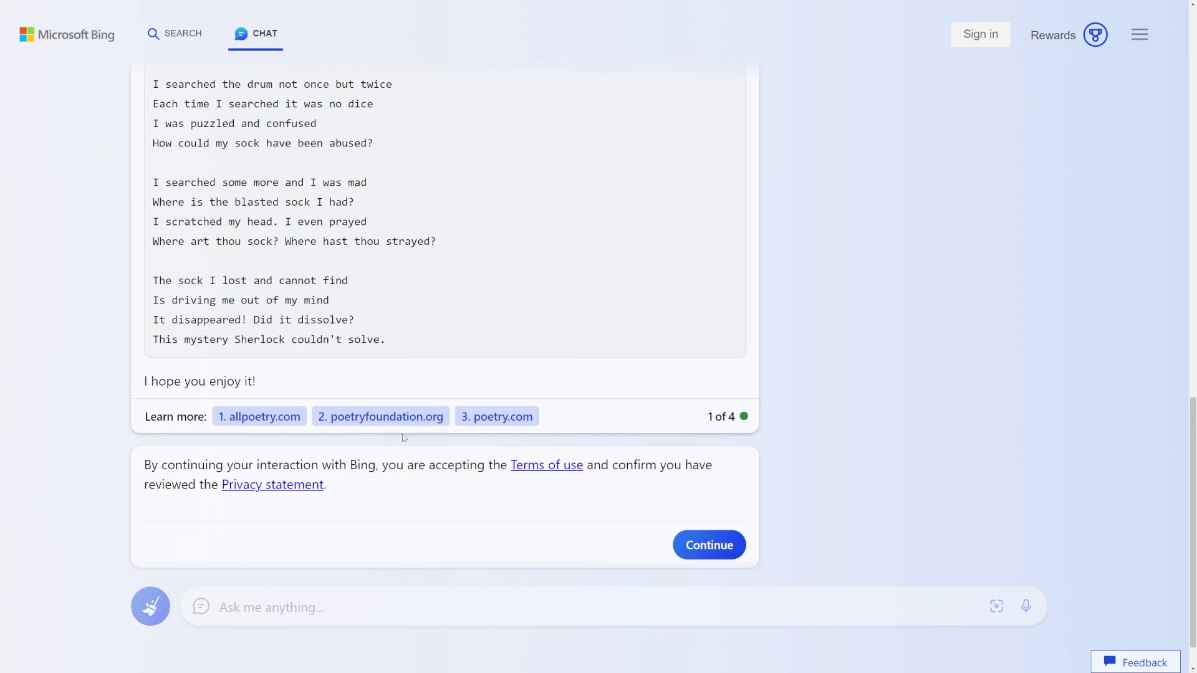
{"action": "scroll", "coordinate": [490, 443], "scroll_direction": "up", "scroll_amount": 3}
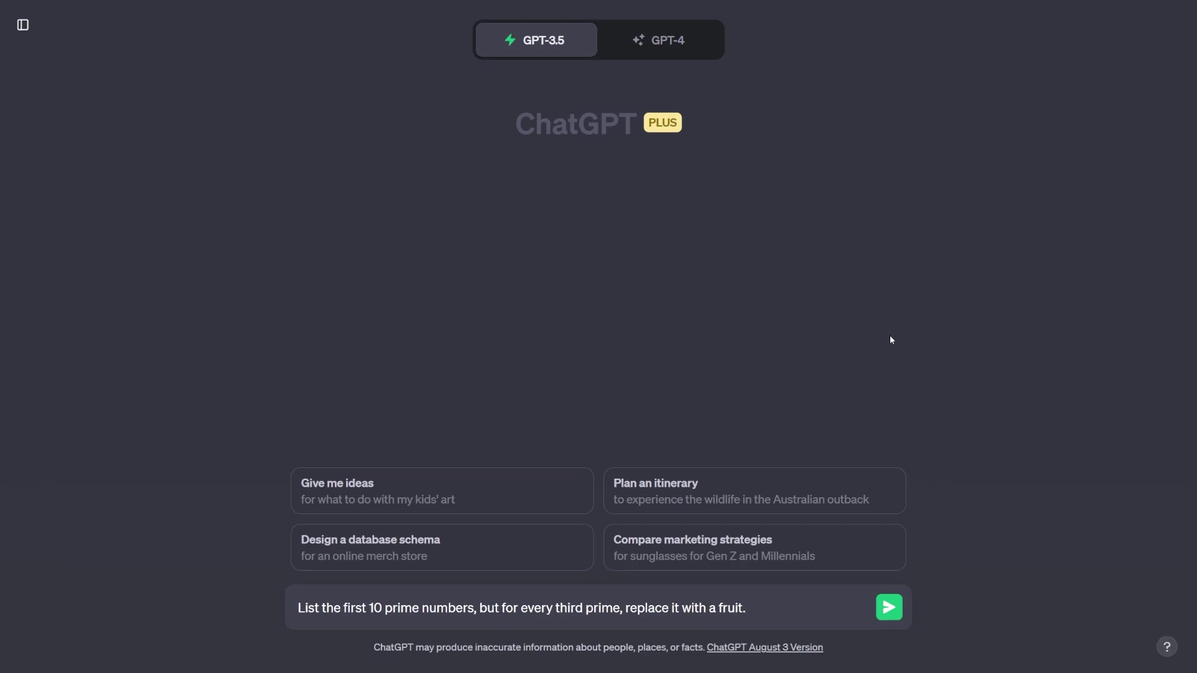
- Send GPT-3.5 the first-10-primes prompt and highlight its replace-every-third-with-a-fruit part
{"action": "key", "text": "Return"}
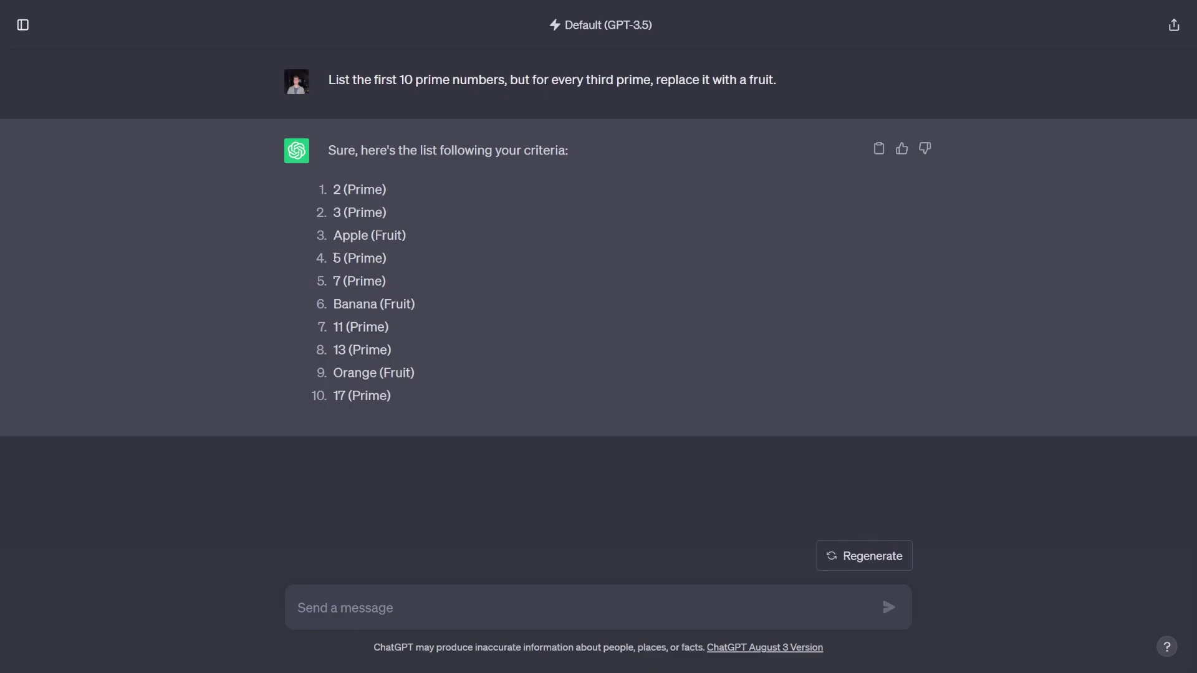
{"action": "left_click_drag", "start_coordinate": [551, 80], "coordinate": [739, 80]}
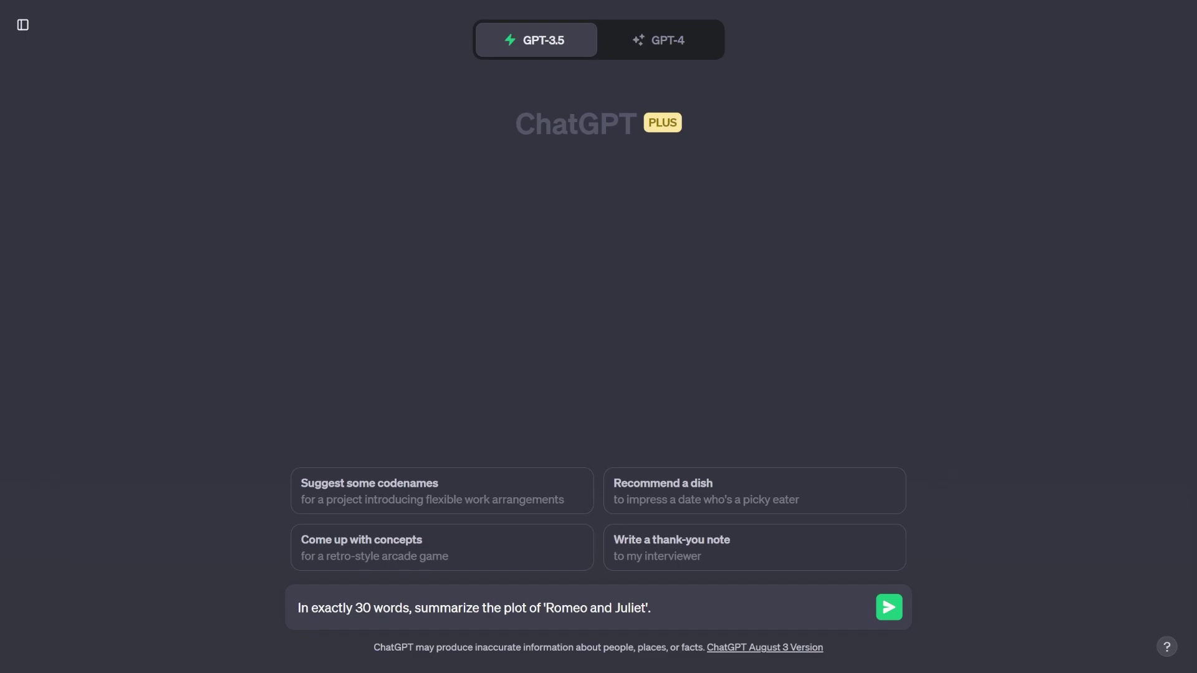
- Send ChatGPT the prompt "In exactly 30 words, summarize the plot of 'Romeo and Juliet'."
{"action": "key", "text": "Return"}
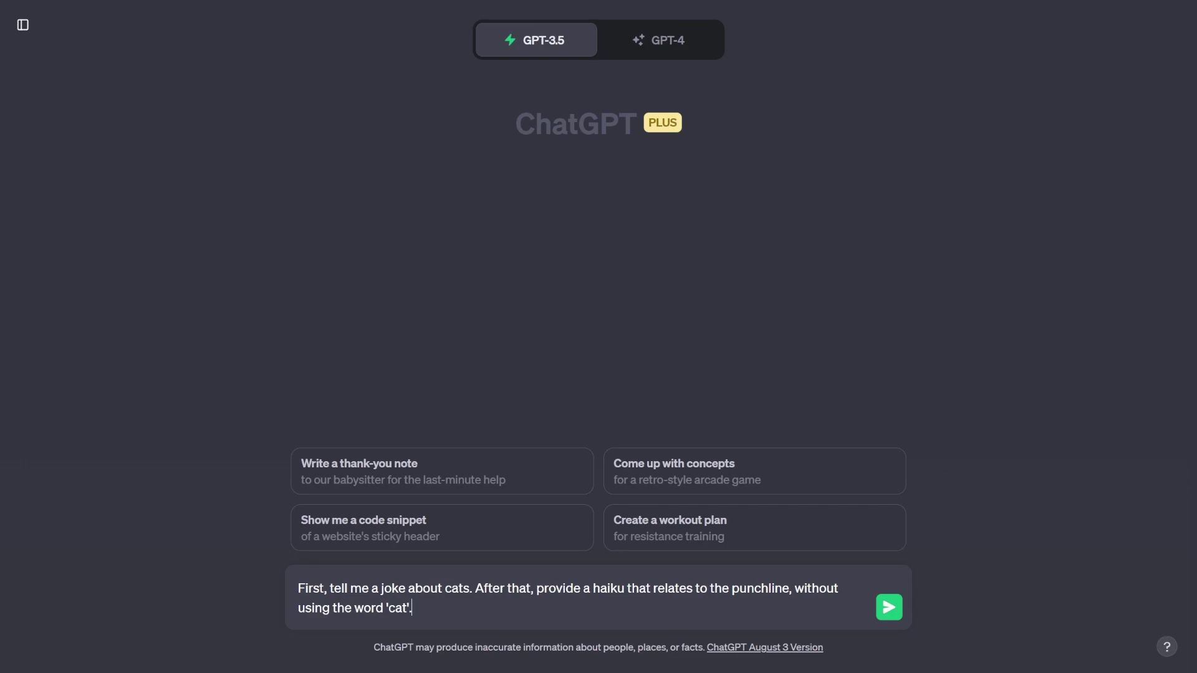
- Send ChatGPT the cat joke prompt asking for a punchline haiku without the word 'cat'
{"action": "key", "text": "Return"}
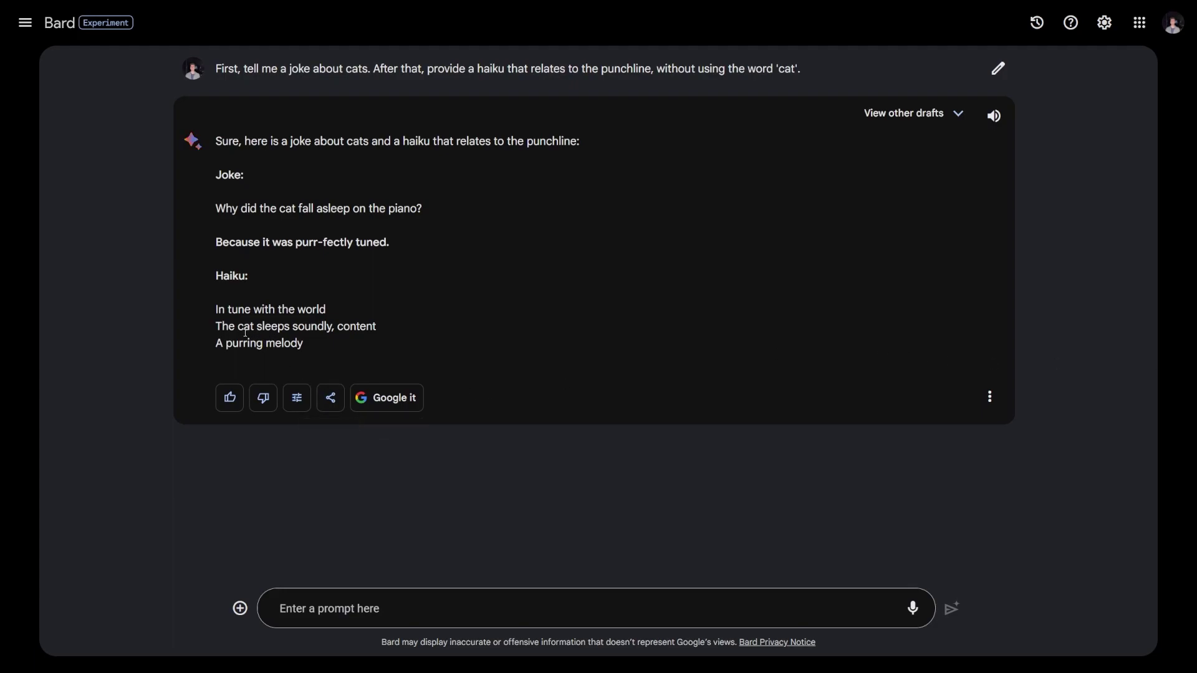
- Highlight the word 'cat' in Bard's haiku to show the rule was broken, then deselect it
{"action": "double_click", "coordinate": [245, 331]}
{"action": "left_click", "coordinate": [390, 295]}
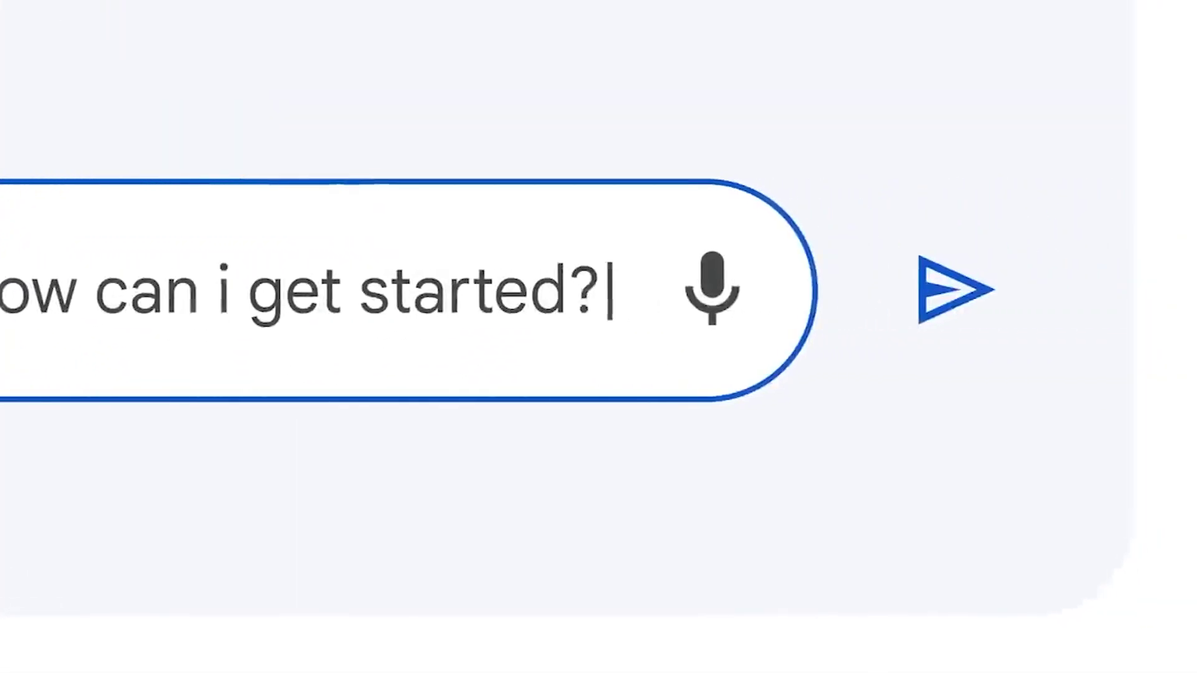
- Send Bard the question "i want to write a novel. how can i get started?"
{"action": "key", "text": "Return"}
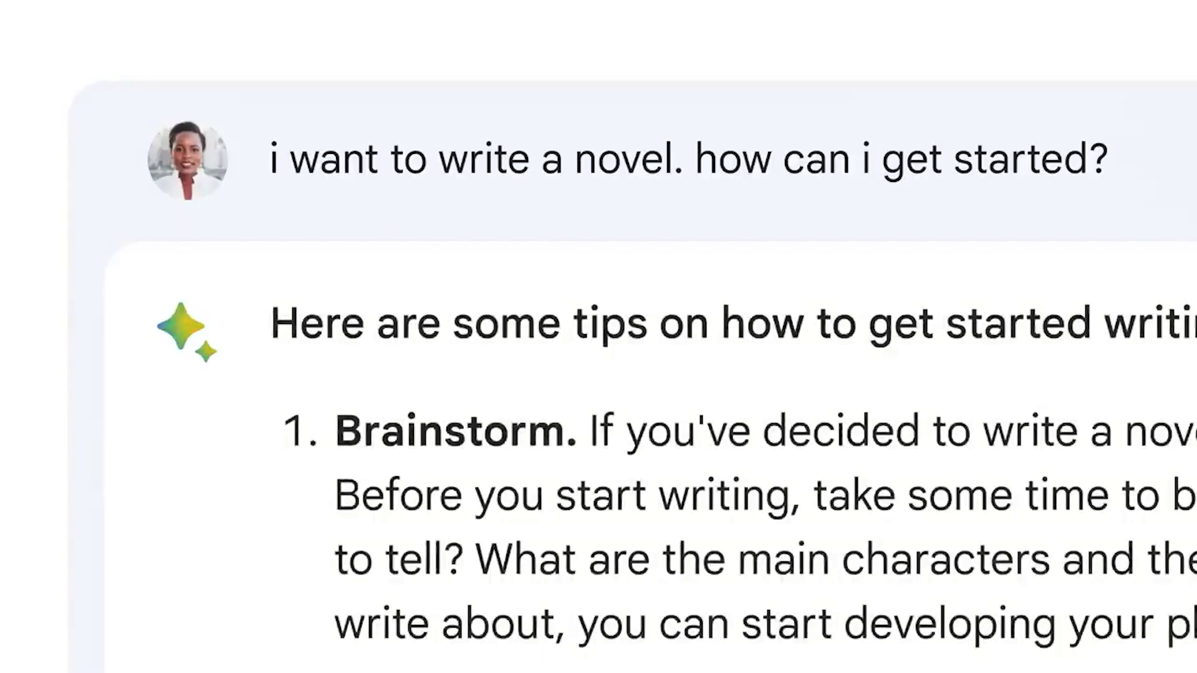